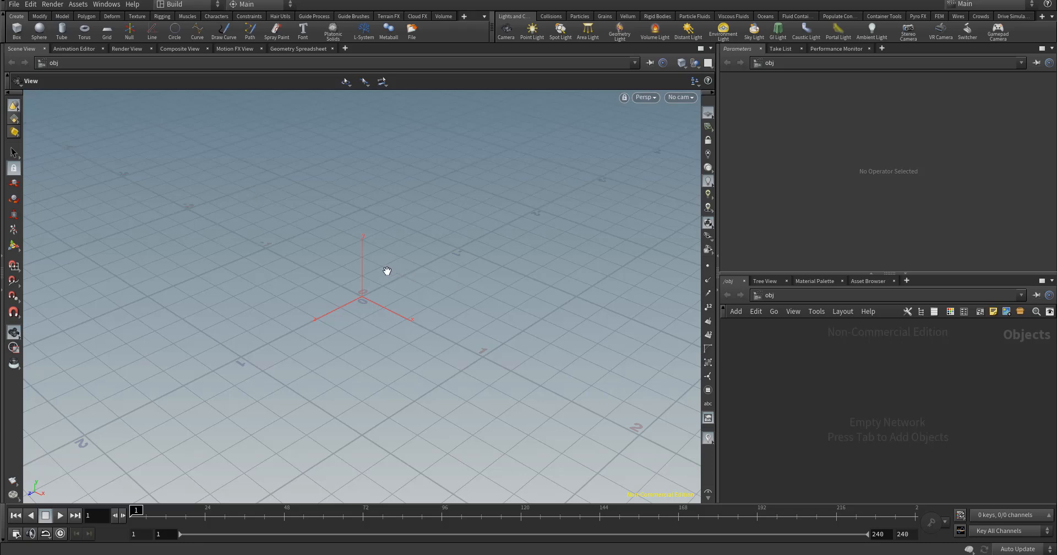
Step: Add a Box object to the scene network and enter its geometry network
middle_click_drag(387, 271, 319, 300)
left_click_drag(319, 300, 321, 287)
middle_click_drag(320, 288, 329, 294)
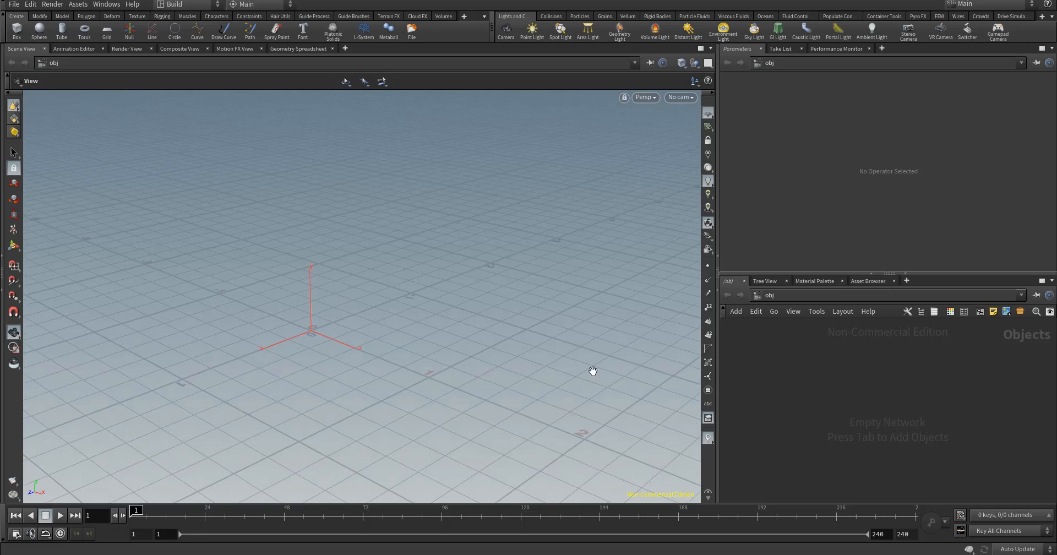
key("Tab")
type("box")
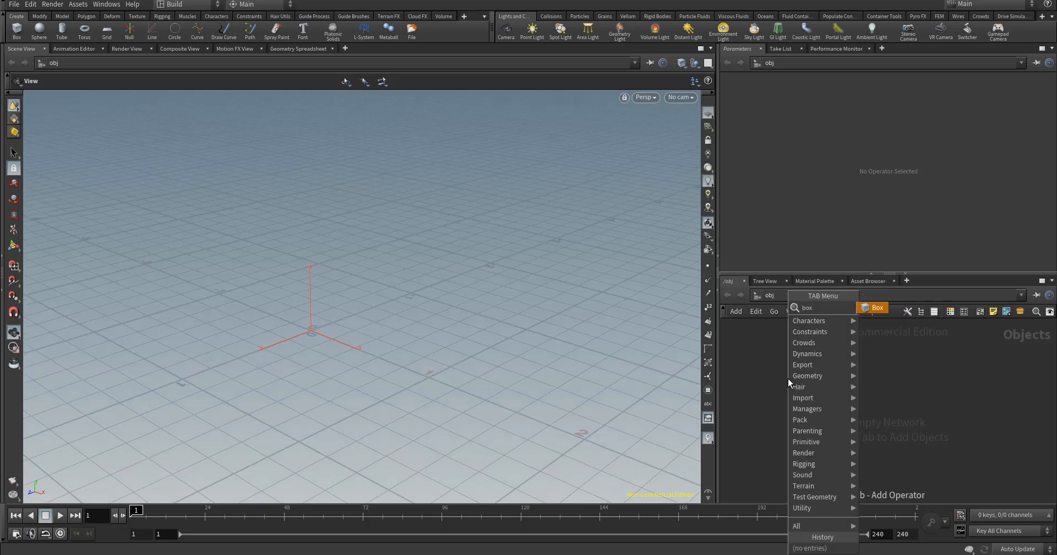
key("Return")
left_click(789, 378)
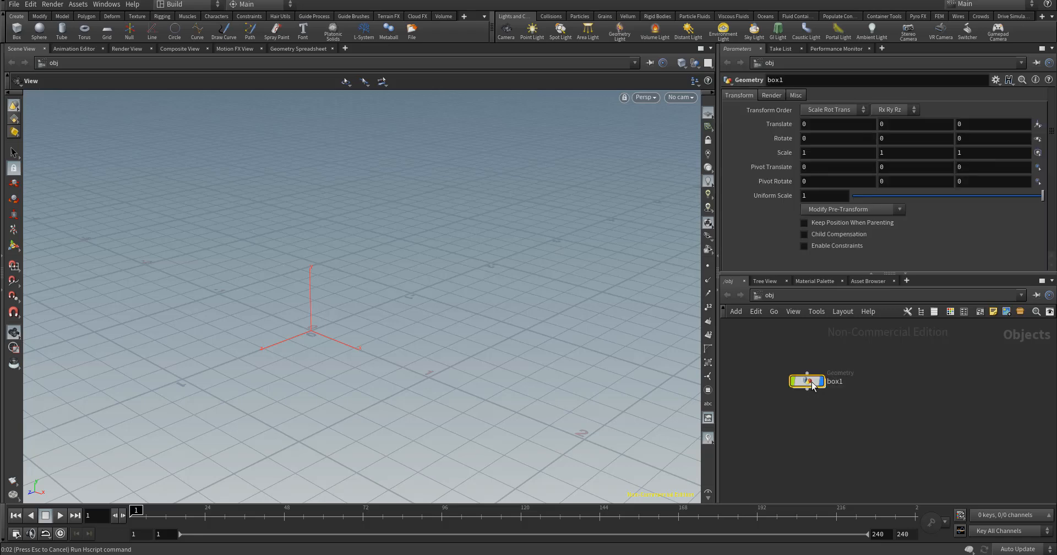
double_click(811, 382)
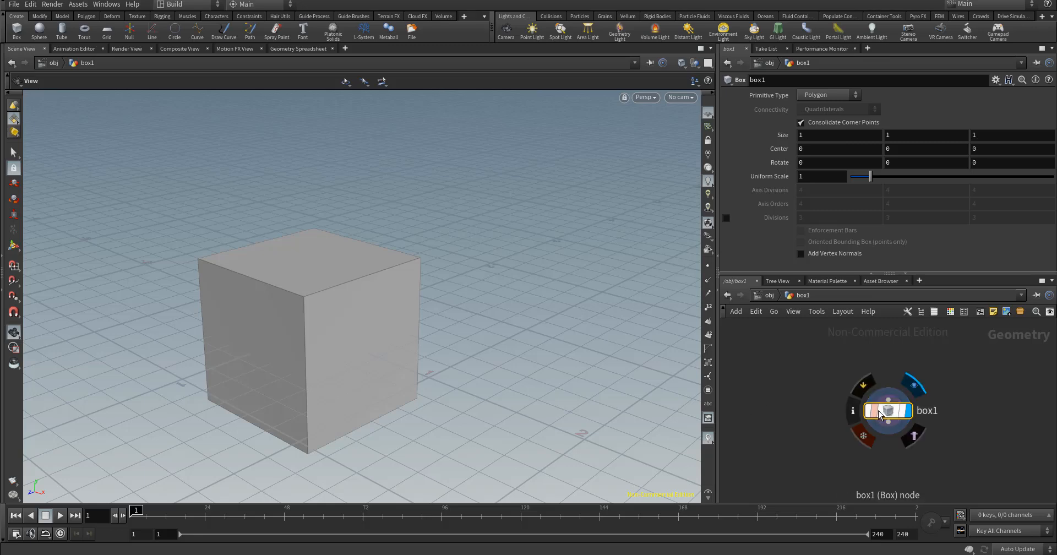
Step: Move box1 aside, add a Sphere node near it and set the sphere's primitive type to Mesh
left_click_drag(880, 413, 816, 365)
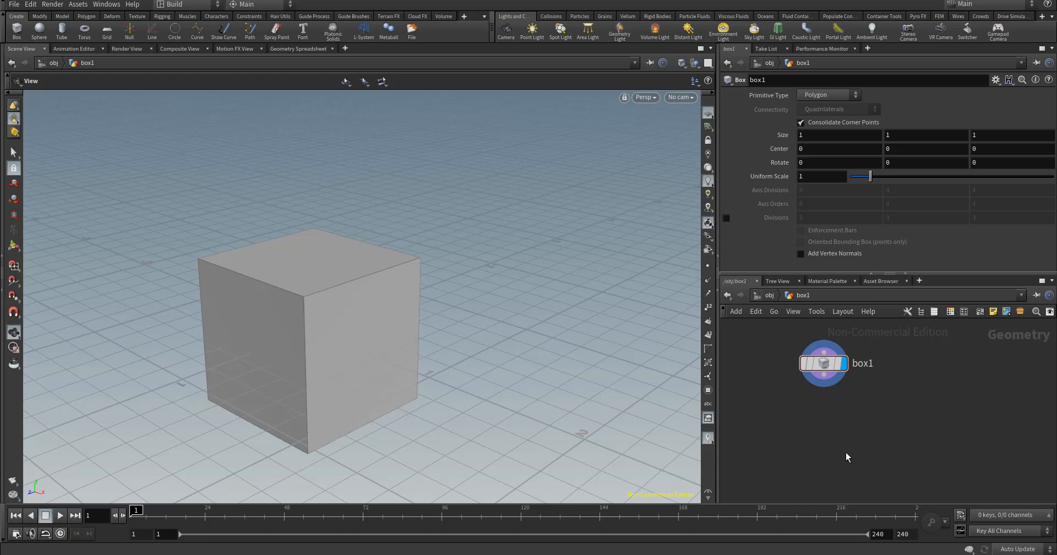
key("Tab")
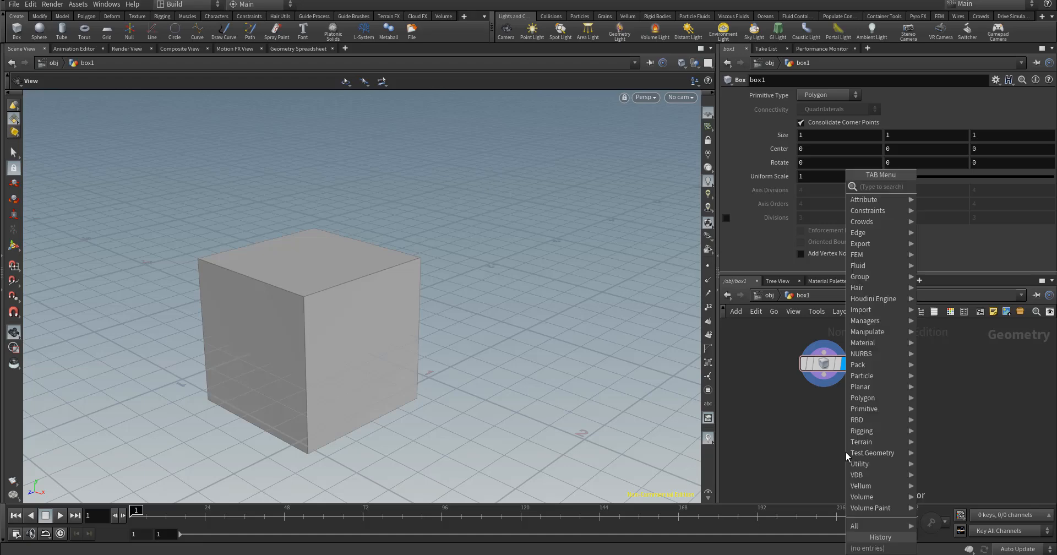
type("spher")
key("Return")
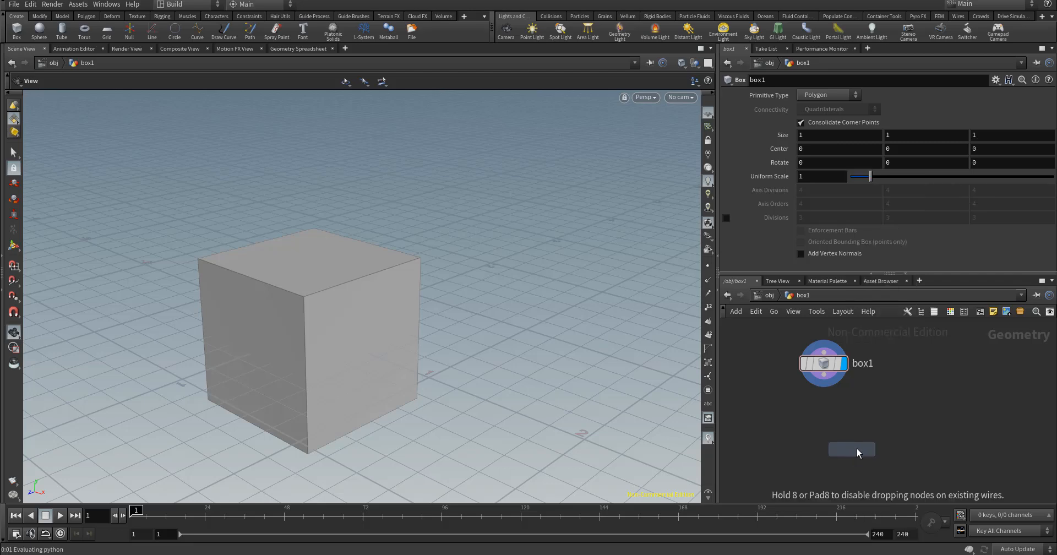
left_click(911, 398)
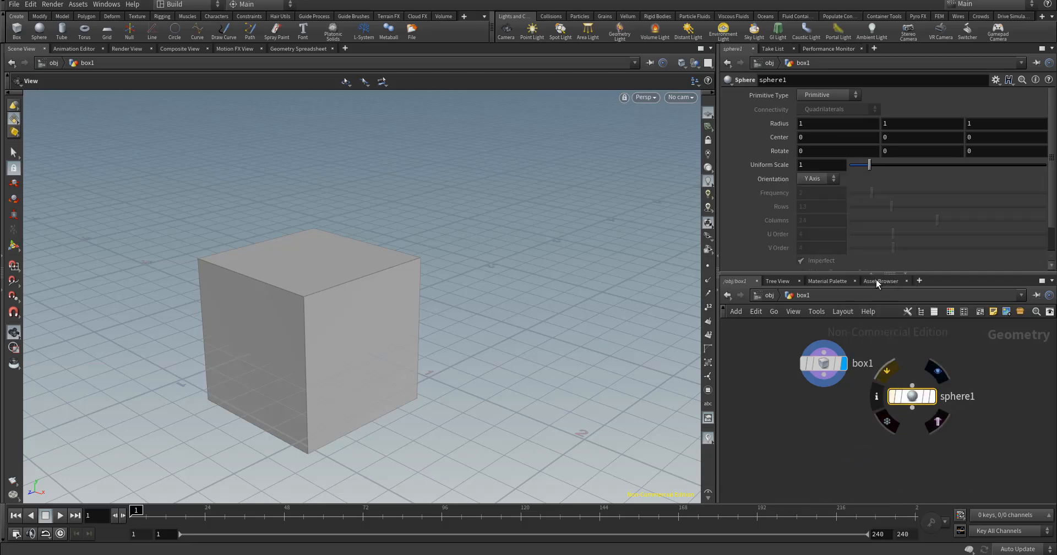
left_click(841, 98)
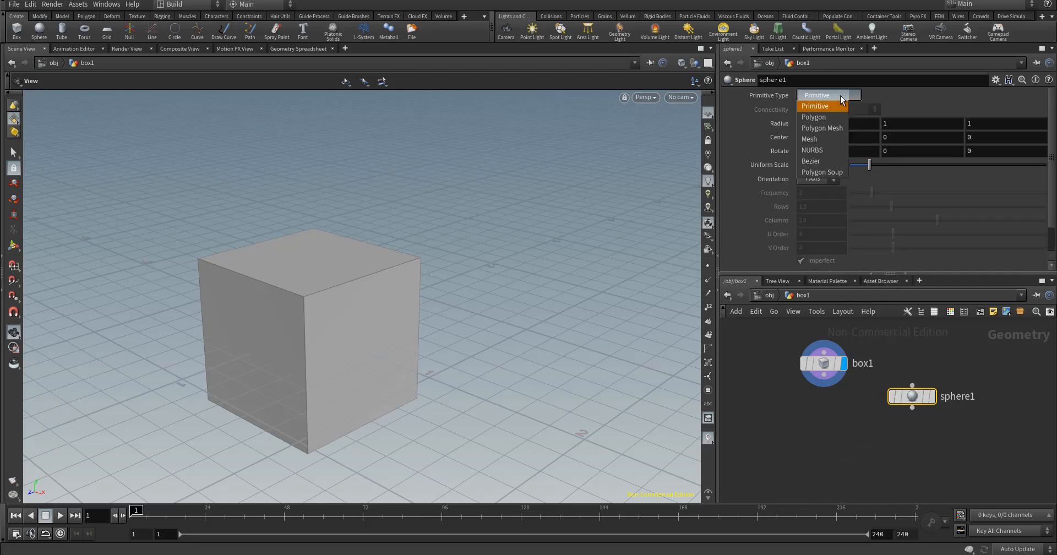
left_click(821, 140)
Step: View the sphere1 node's geometry in the scene and switch the display back to box1
scroll(373, 346, "down", 2)
scroll(382, 303, "down", 2)
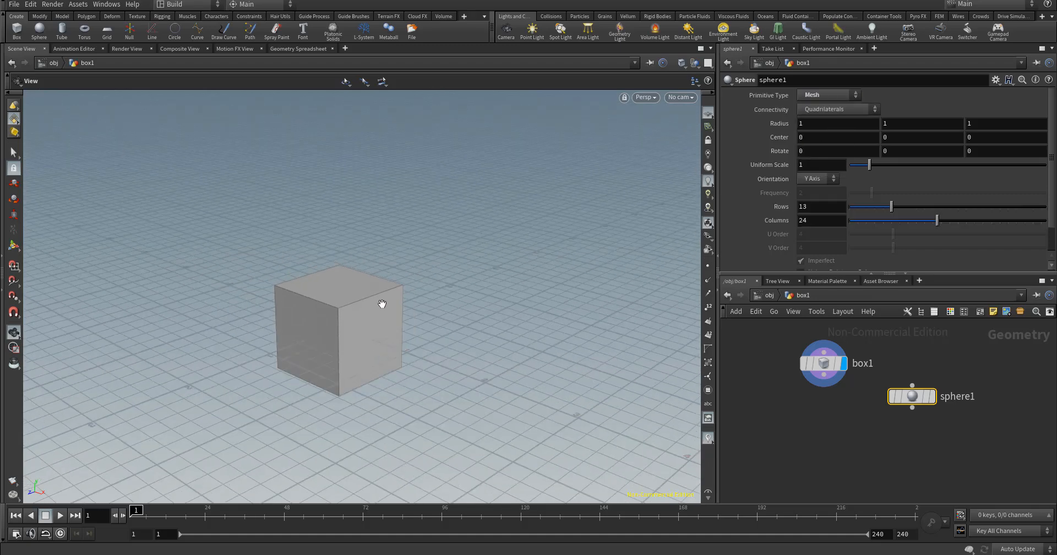
scroll(382, 304, "down", 2)
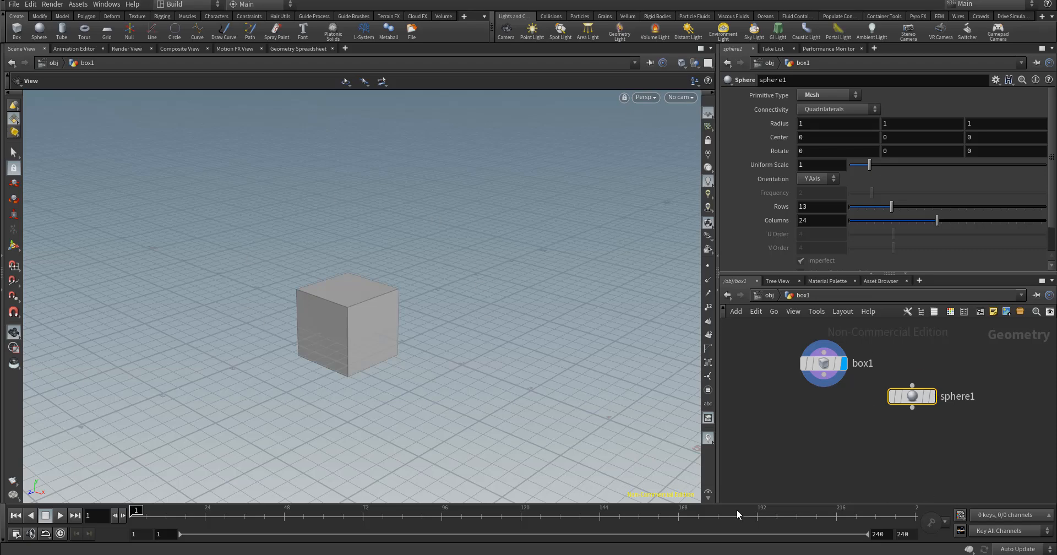
left_click(935, 396)
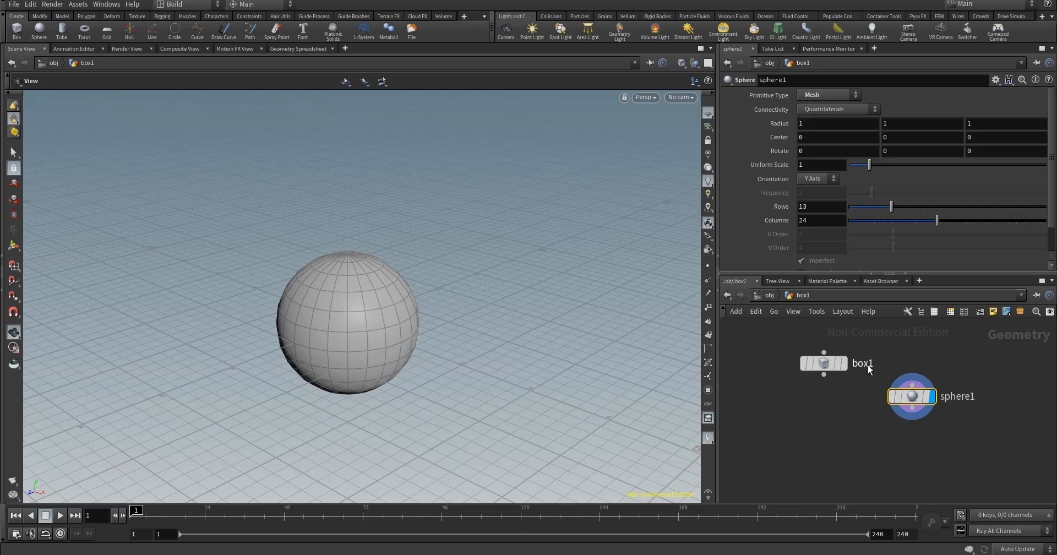
left_click(847, 365)
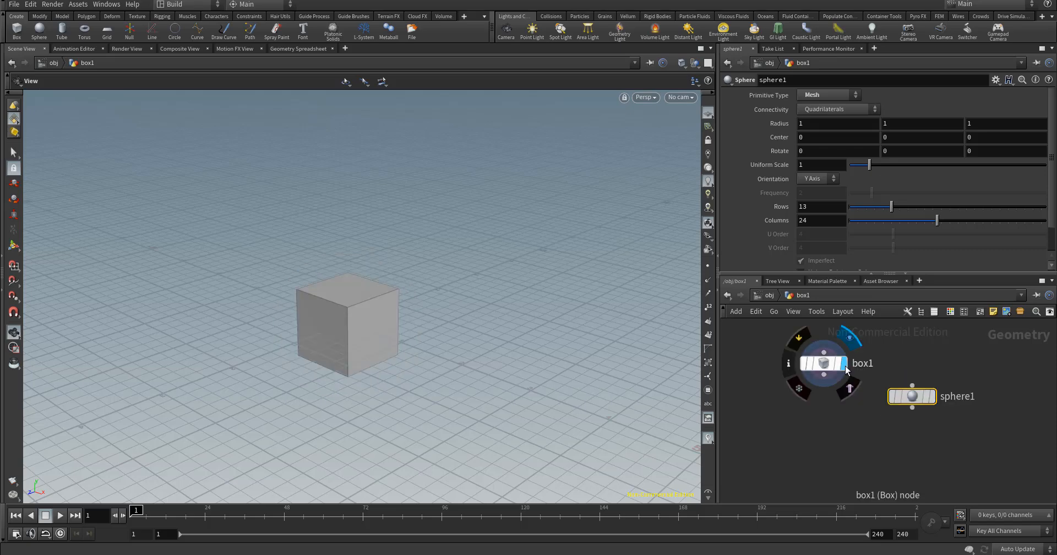
Step: Line up sphere1 beside box1 and place a Merge node below the two
left_click_drag(912, 397, 928, 364)
key("Tab")
type("merge")
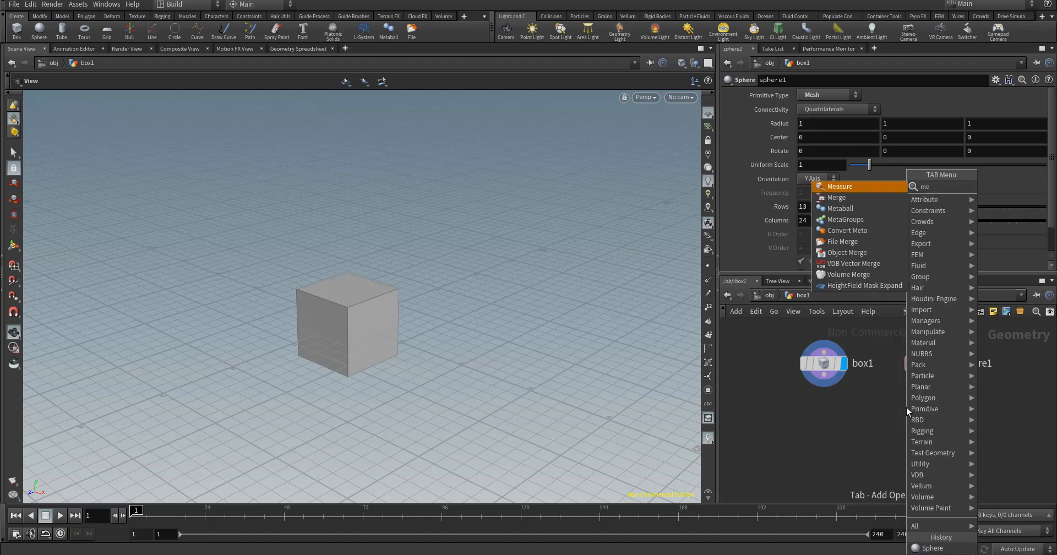
key("Return")
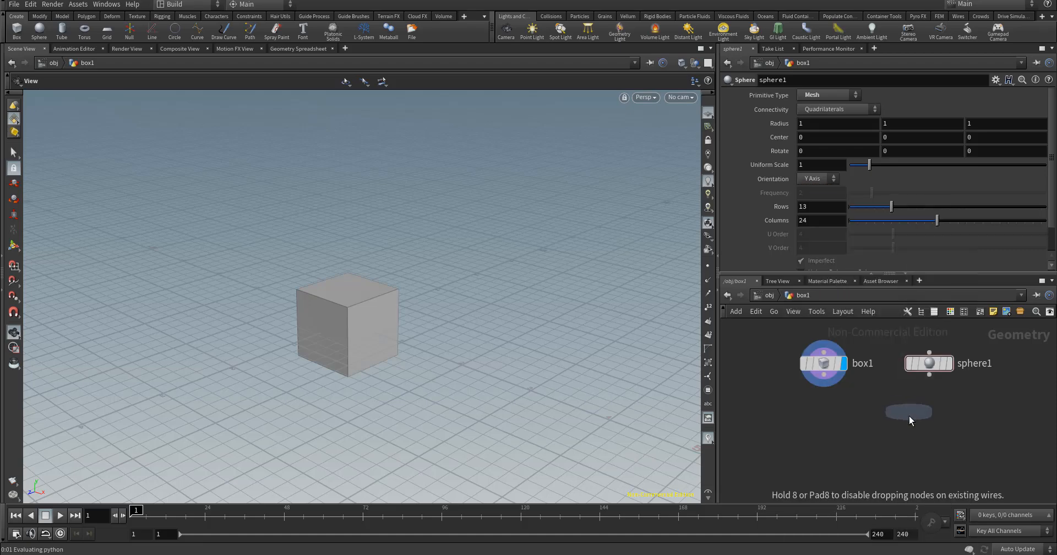
left_click(886, 432)
Step: Wire both box1 and sphere1 into merge1 and display the merge1 node
left_click_drag(792, 331, 1008, 381)
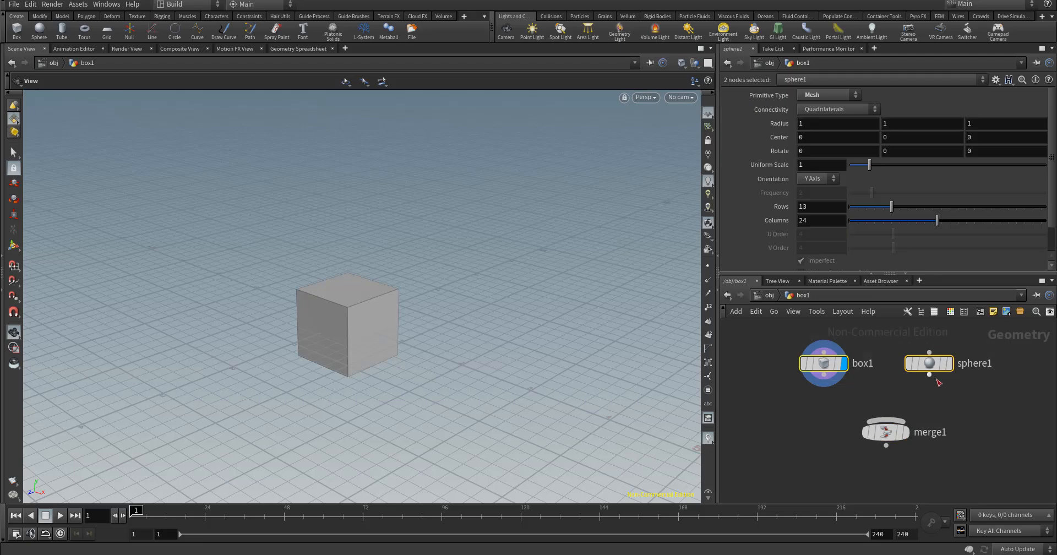
left_click_drag(929, 375, 901, 443)
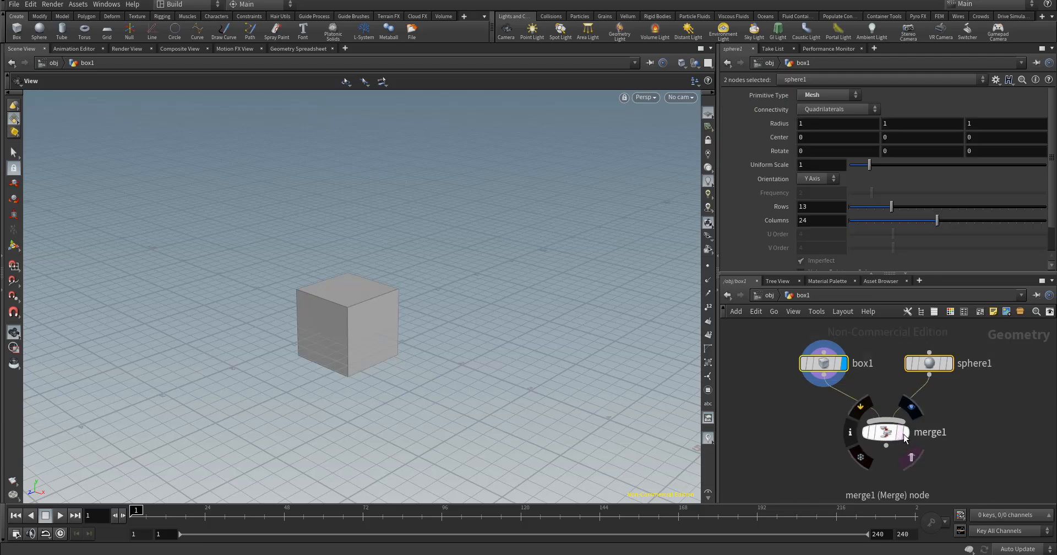
left_click(905, 436)
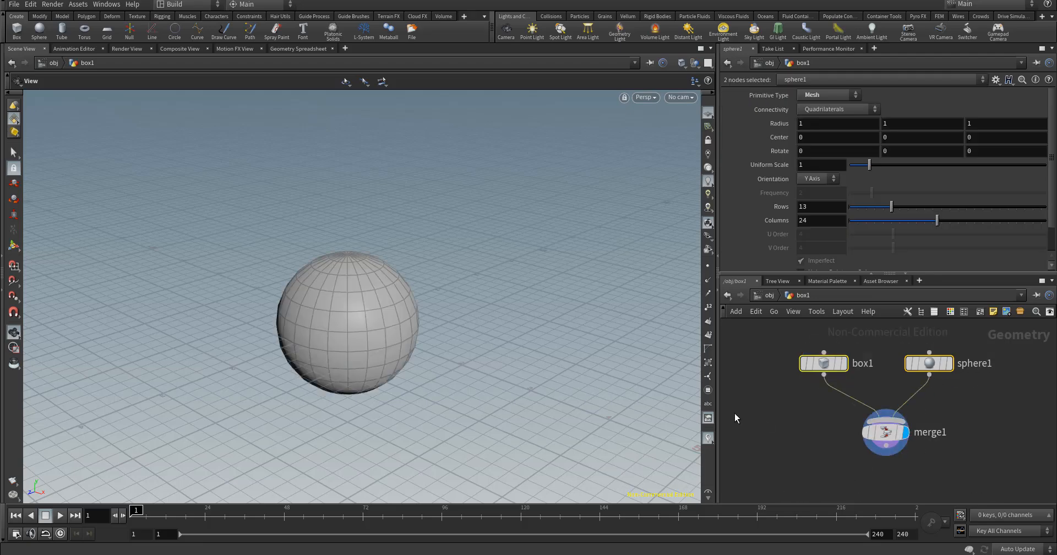
Step: Spread the box1 and sphere1 nodes apart and insert a Transform node on the wire between sphere1 and merge1
mouse_move(929, 365)
left_mouse_down()
mouse_move(958, 365)
mouse_move(915, 365)
mouse_move(965, 348)
mouse_move(932, 356)
left_mouse_up()
left_click(914, 364)
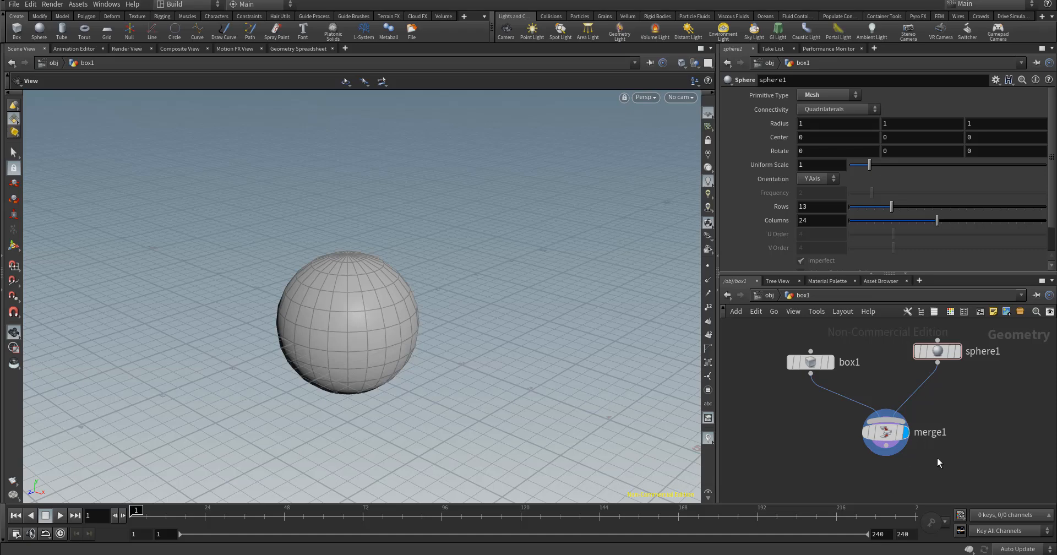
key("Tab")
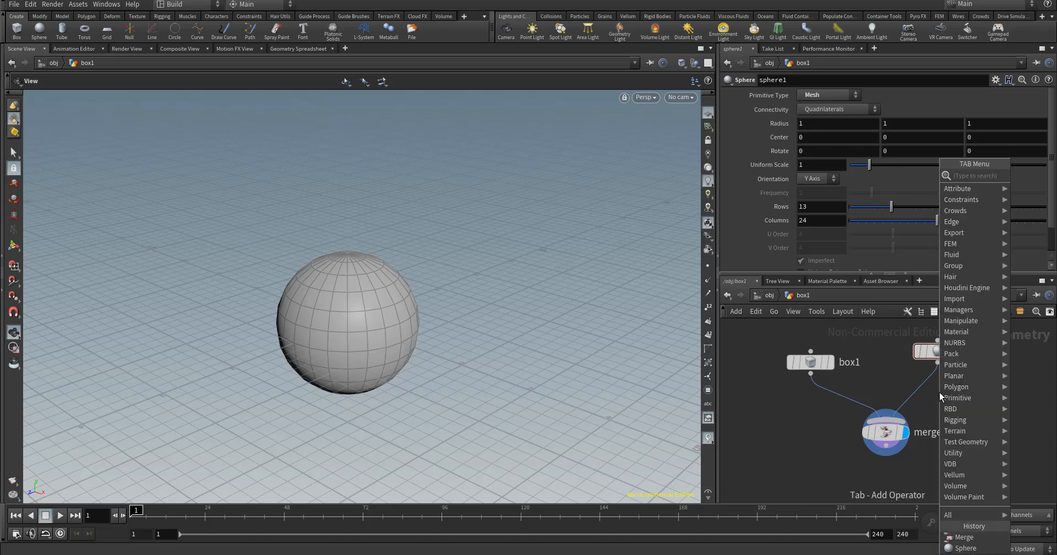
type("tra")
key("Down")
key("Down")
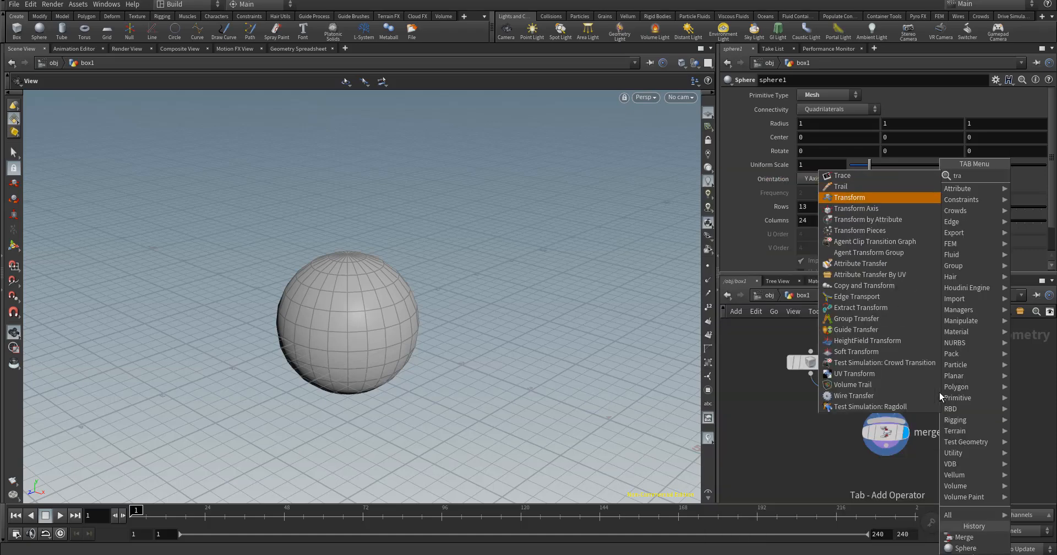
key("Return")
left_click(919, 389)
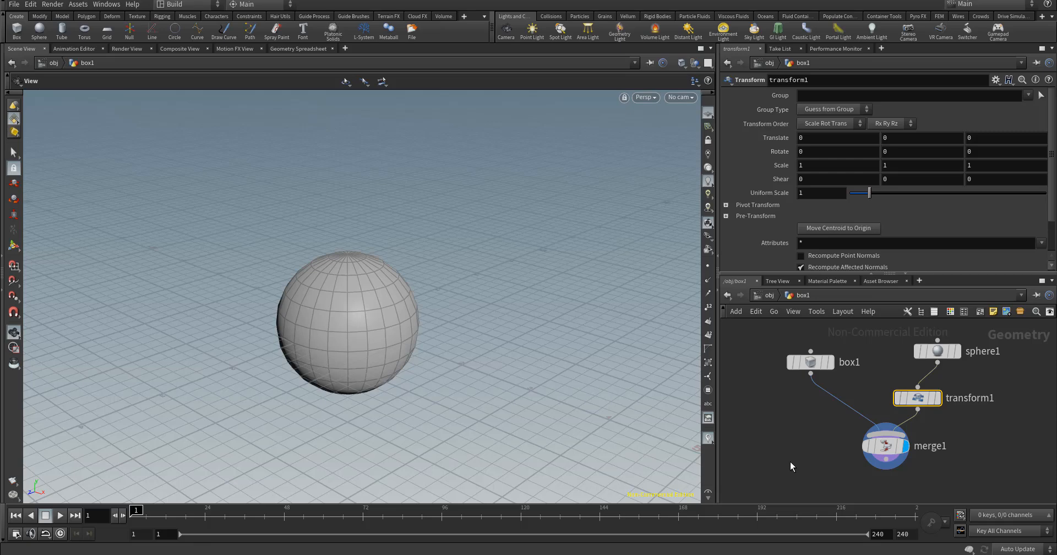
left_click_drag(939, 354, 958, 355)
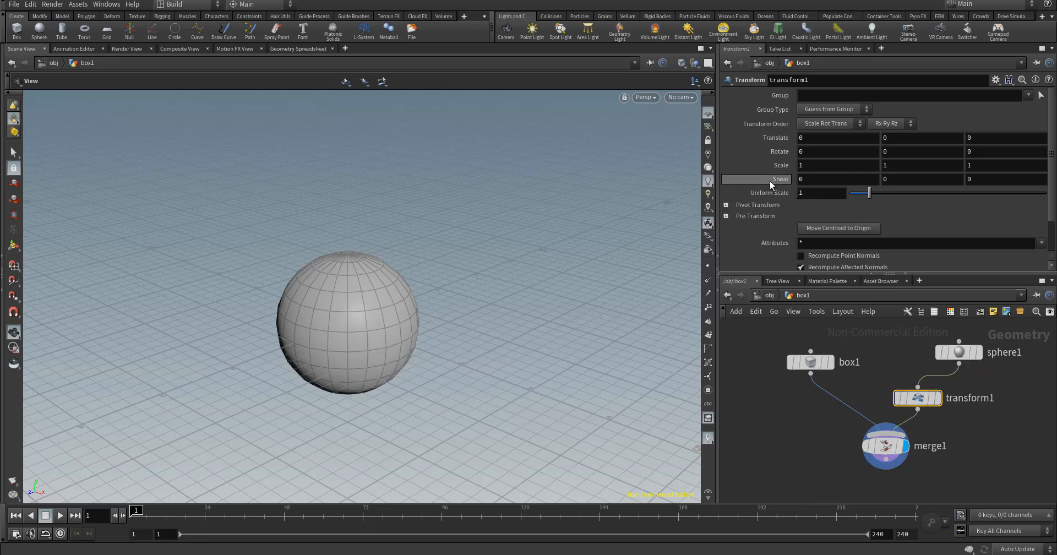
Step: Display transform1 and use the Move tool to shift the whole sphere by about -3.03, 0.29, 0.02
left_click(13, 183)
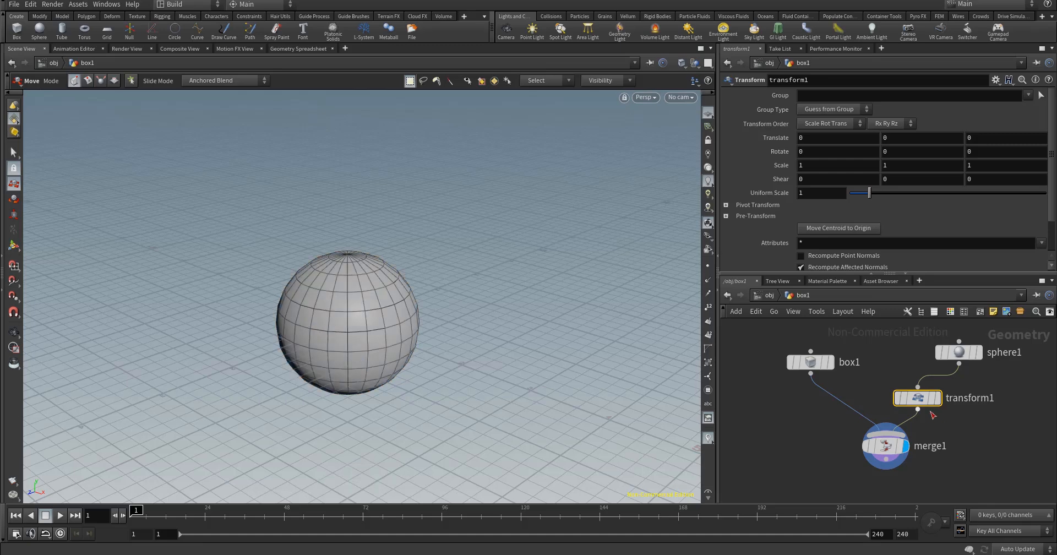
mouse_move(936, 407)
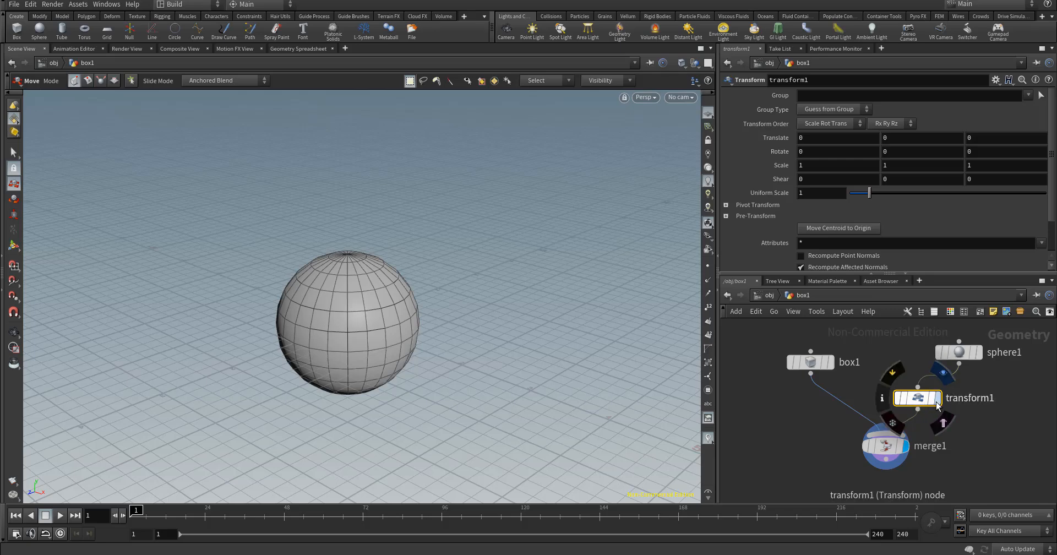
left_click(937, 400)
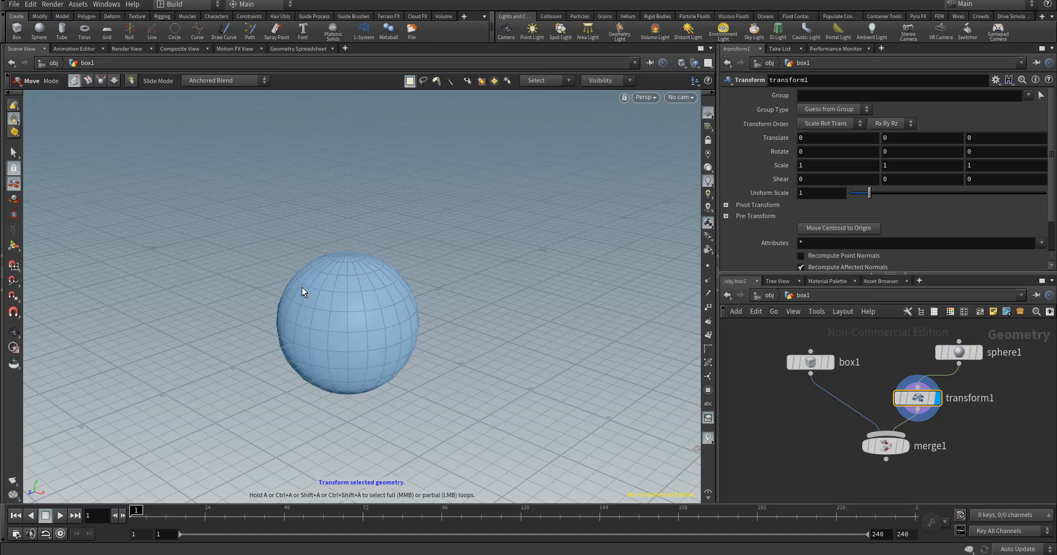
left_click(328, 251)
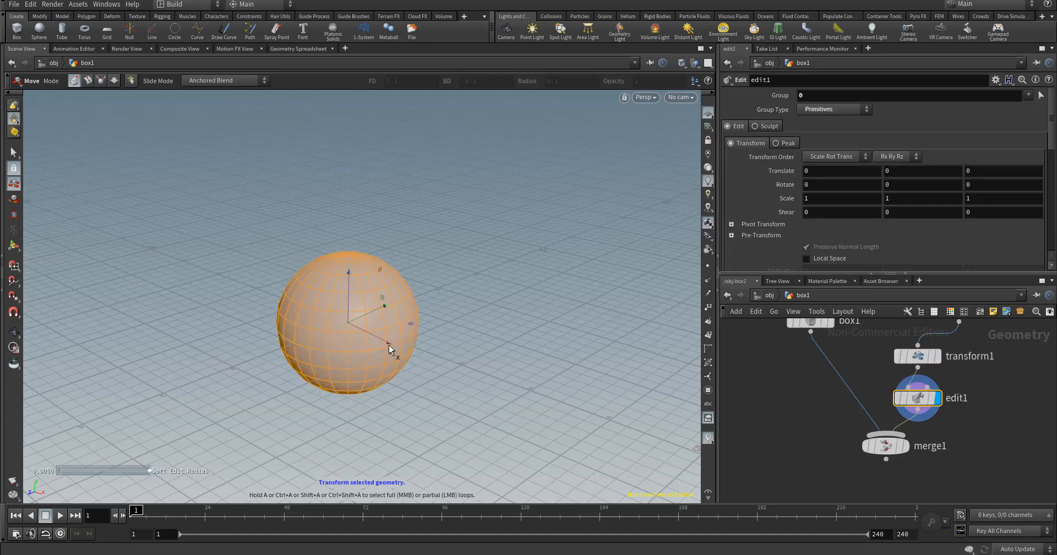
left_click_drag(389, 341, 258, 250)
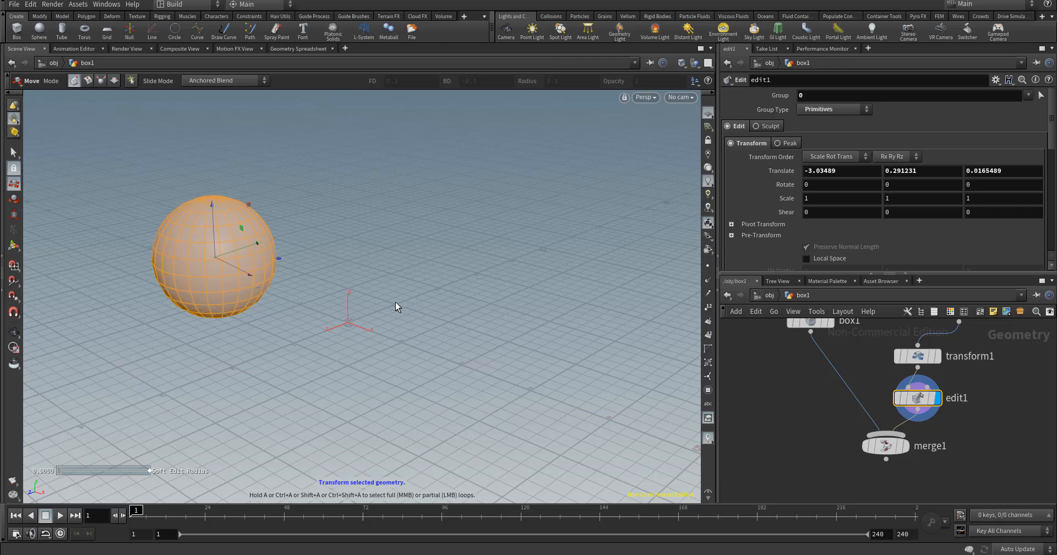
Step: Display merge1 to show the moved sphere together with the box
left_click(907, 449)
key("Escape")
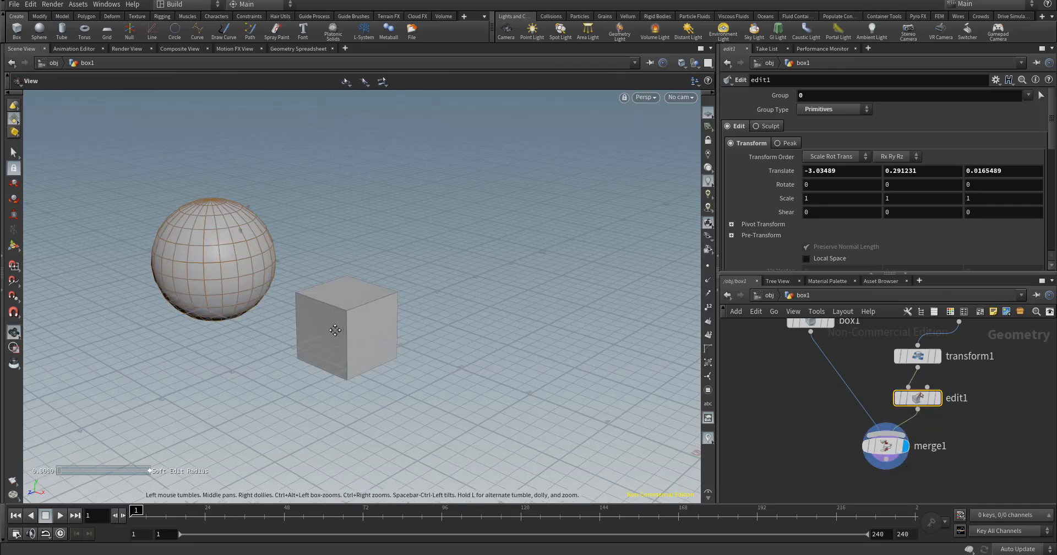
middle_click_drag(334, 331, 323, 361, "alt")
right_click_drag(323, 361, 432, 404, "alt")
middle_click_drag(431, 403, 479, 405, "alt")
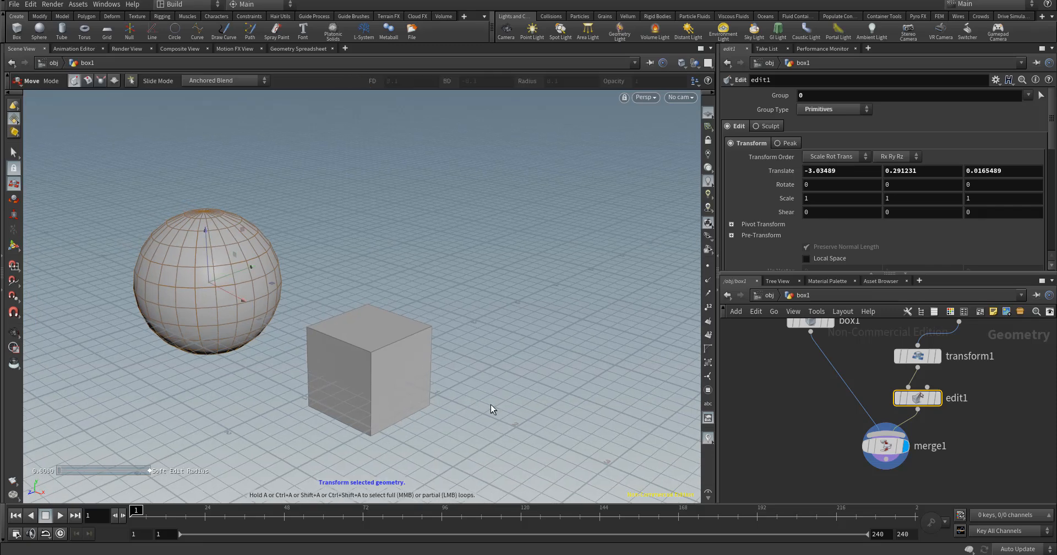
Step: Insert a Scatter node on the wire between box1 and merge1
middle_click_drag(830, 433, 785, 421)
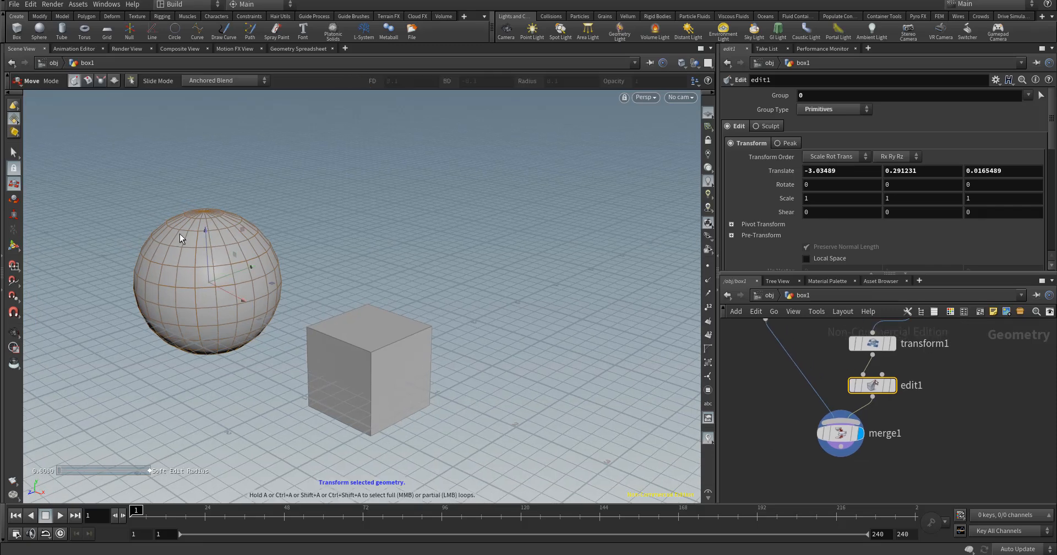
middle_click_drag(958, 426, 971, 380)
right_click_drag(977, 434, 866, 405)
middle_click_drag(929, 440, 801, 442)
right_click_drag(809, 442, 970, 536)
middle_click_drag(868, 417, 927, 480)
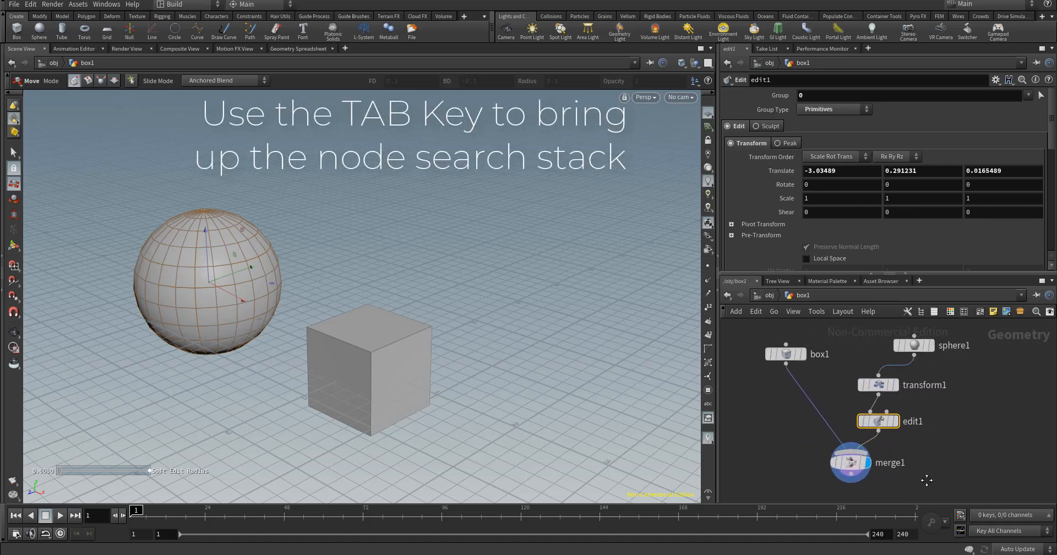
key("Tab")
type("sca")
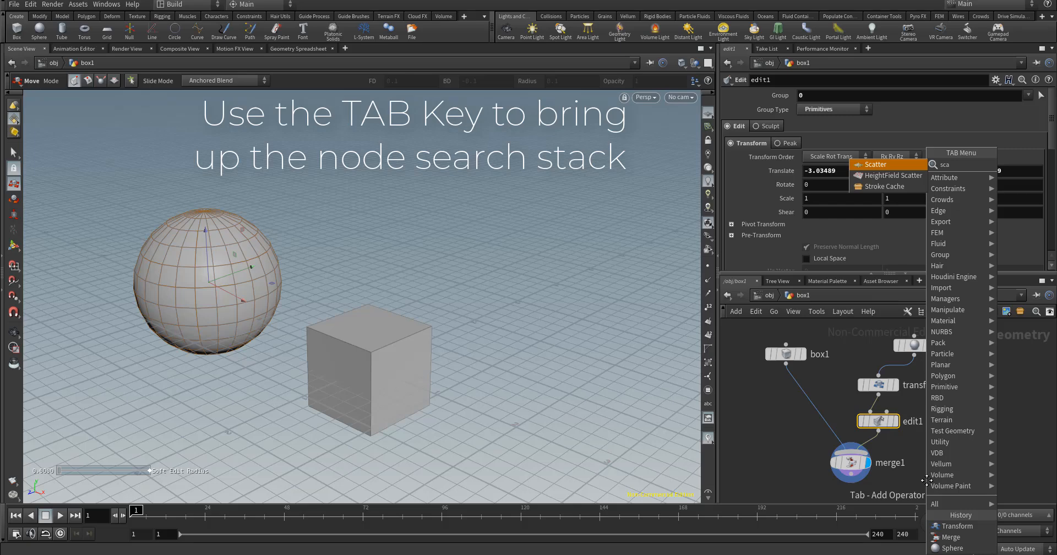
key("Return")
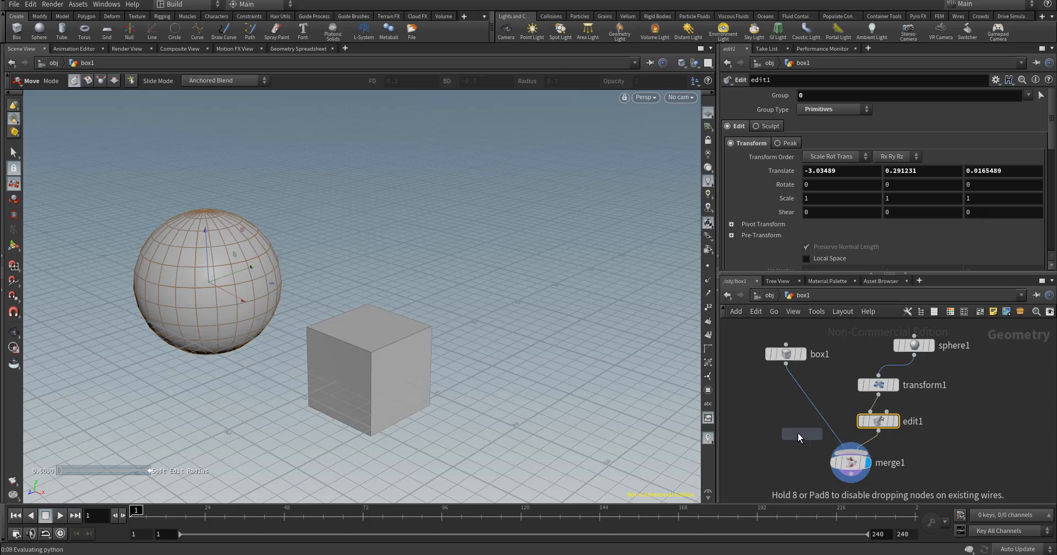
left_click(805, 400)
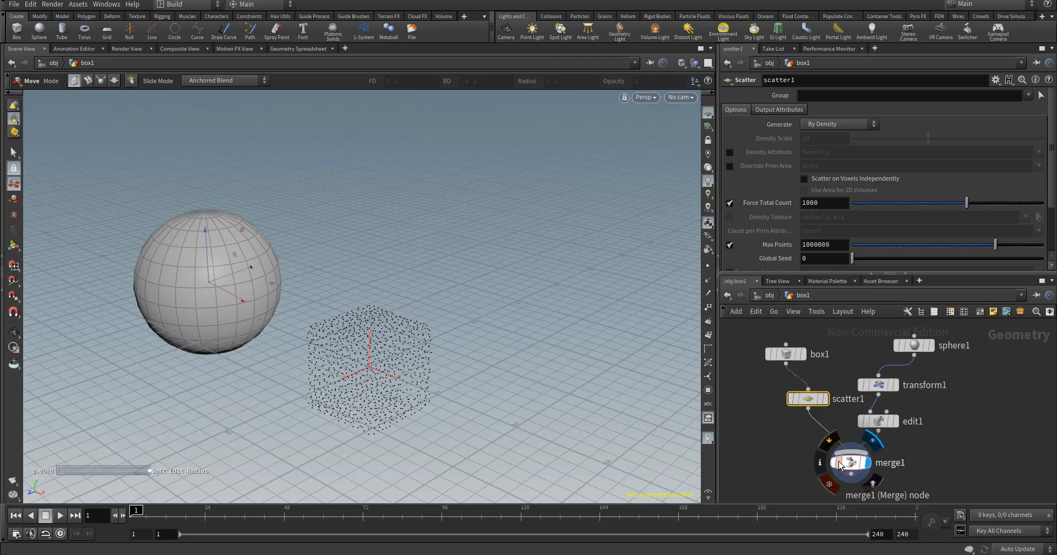
Step: Tidy the network by moving merge1 farther below the other nodes and aligning box1 directly above scatter1
left_click_drag(833, 457, 820, 493)
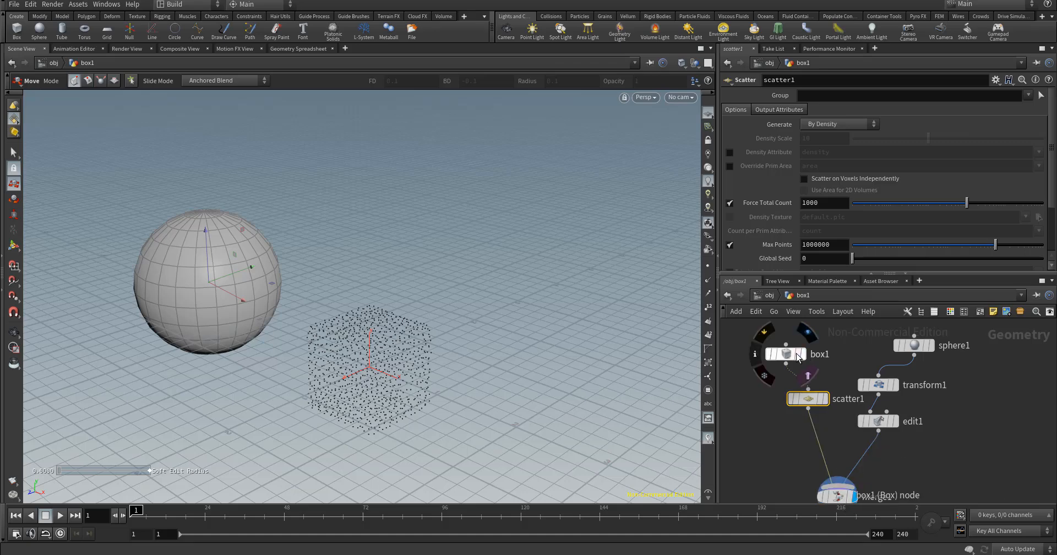
left_click_drag(786, 353, 812, 345)
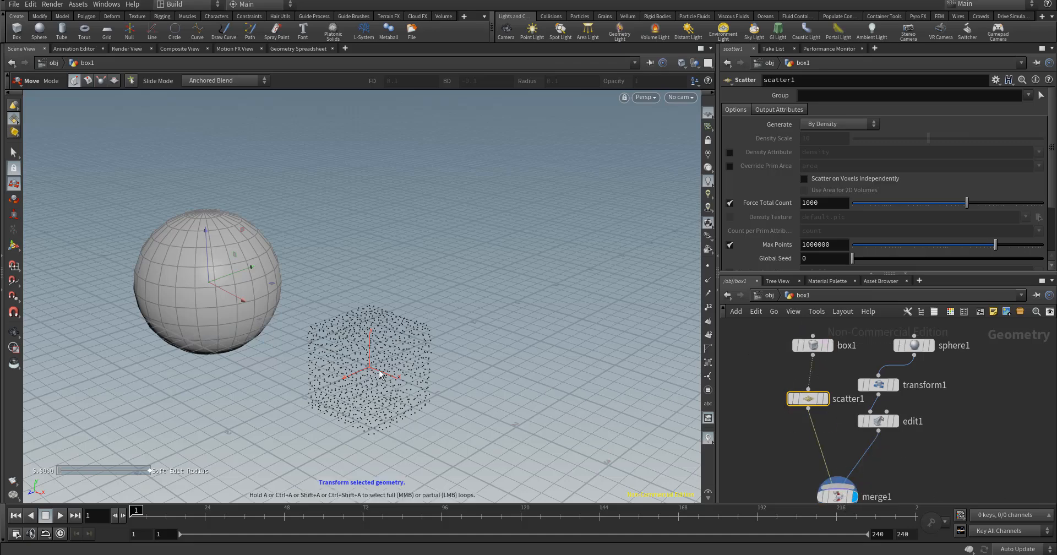
middle_click_drag(375, 345, 366, 260, "alt")
right_click_drag(365, 259, 792, 472, "alt")
middle_click_drag(428, 352, 439, 303, "alt")
right_click_drag(438, 304, 363, 257, "alt")
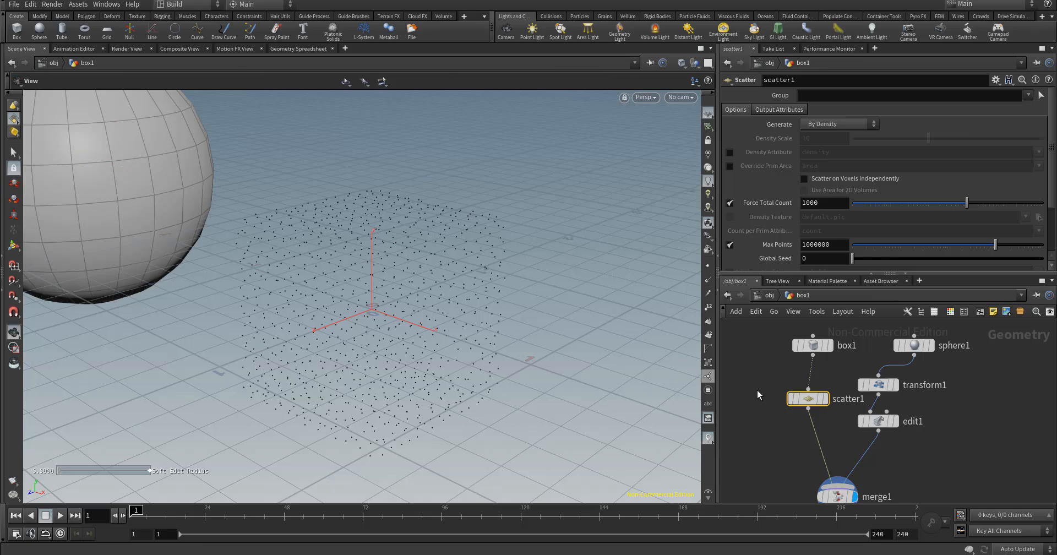
middle_click_drag(870, 412, 877, 389, "alt")
scroll(879, 389, "down", 4)
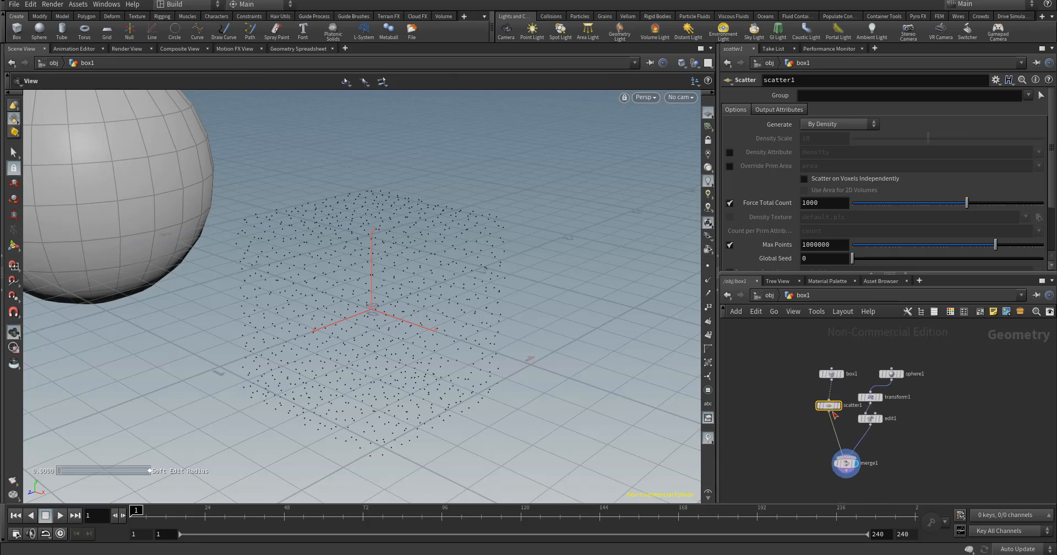
left_click_drag(827, 377, 834, 378)
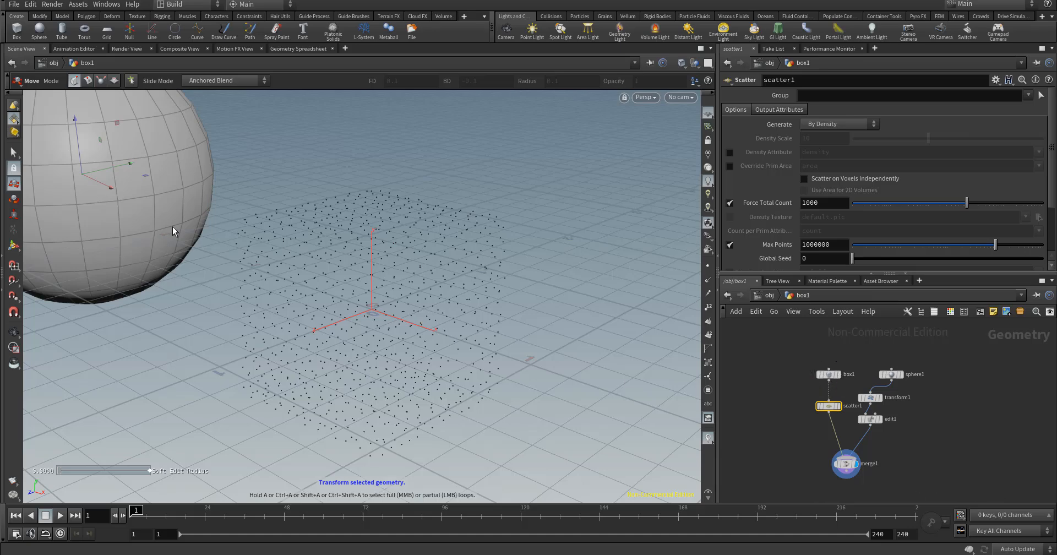
middle_click_drag(554, 368, 657, 424, "alt")
right_click_drag(658, 424, 403, 304, "alt")
middle_click_drag(498, 347, 452, 331, "alt")
Step: Move merge1 slightly lower and add an unconnected Copy to Points node beside it
left_click_drag(847, 464, 851, 480)
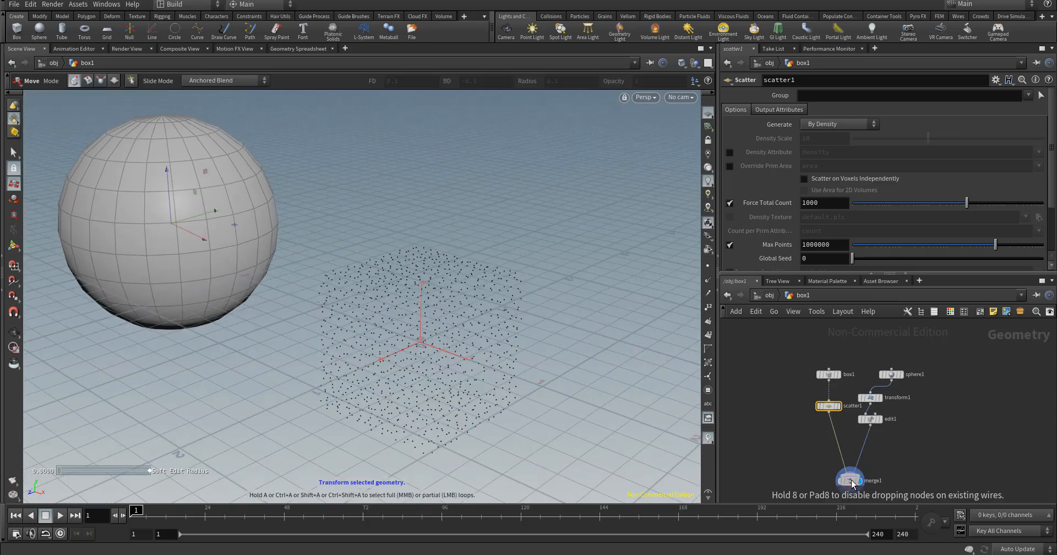
key("Tab")
type("co")
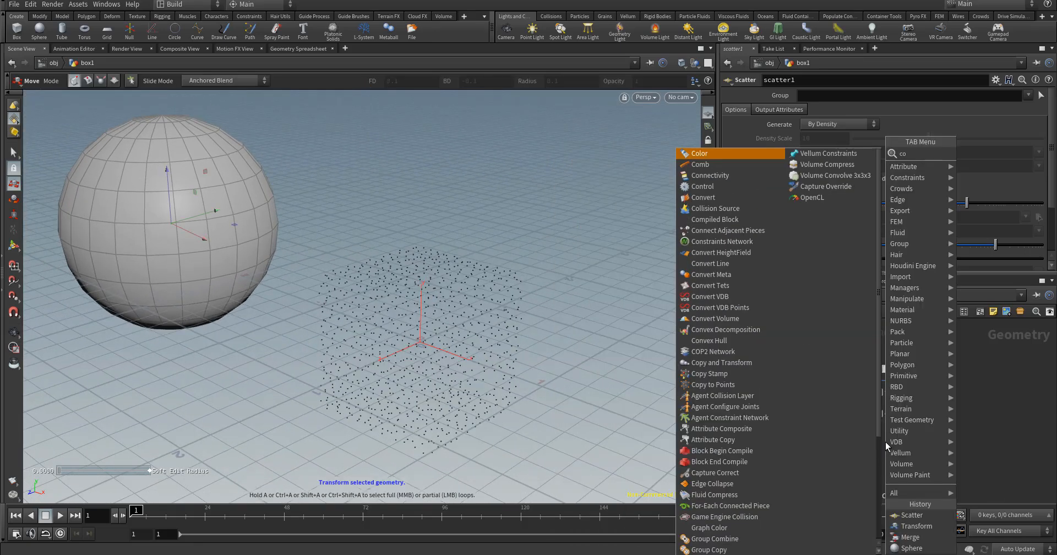
type("p")
key("Down")
key("Down")
key("Down")
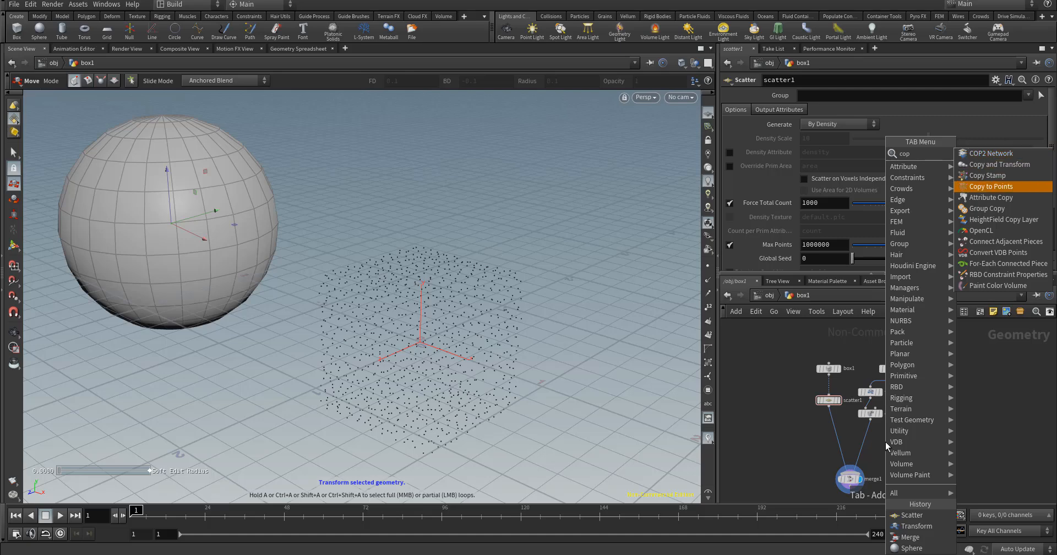
key("Return")
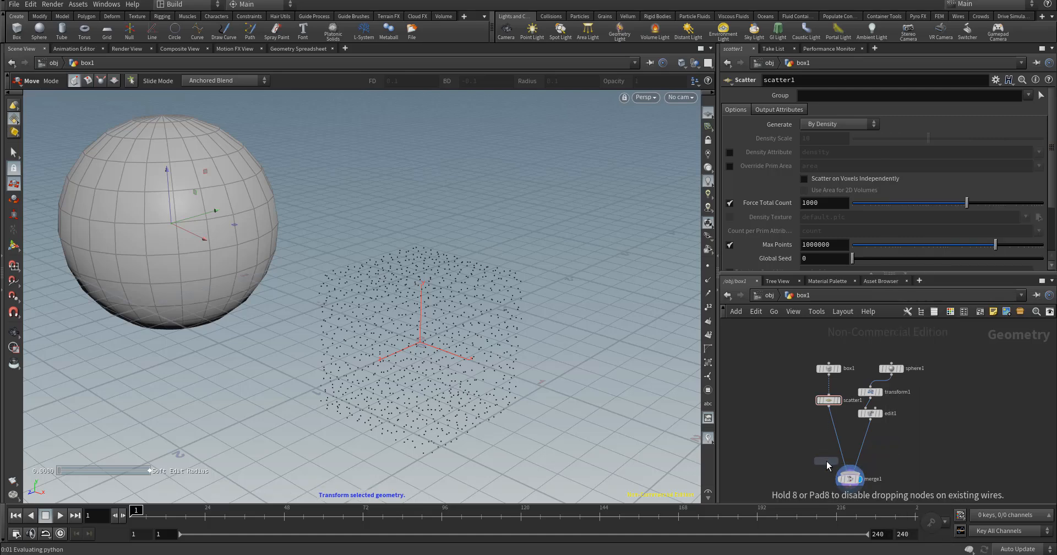
left_click(818, 458)
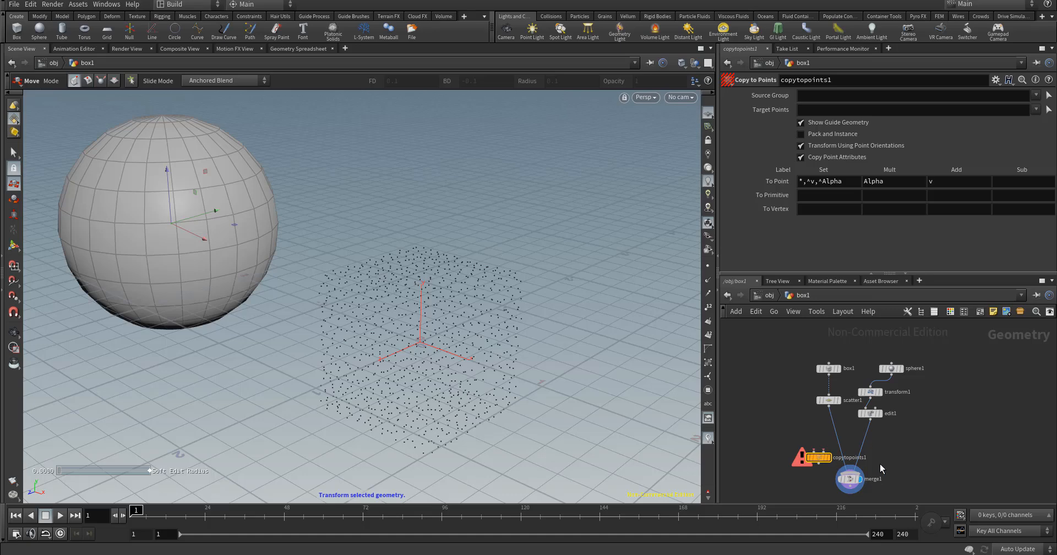
Step: Move transform1 and edit1 together sideways, away from the wire between scatter1 and merge1
middle_click_drag(885, 465, 908, 419)
right_click_drag(904, 420, 1007, 465)
middle_click_drag(930, 433, 999, 502)
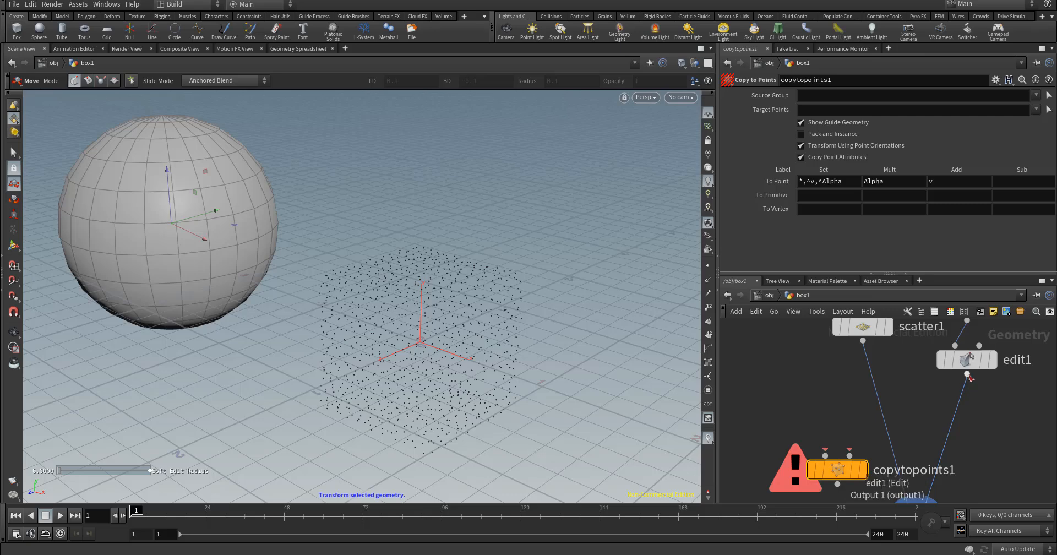
middle_click_drag(985, 418, 959, 453)
scroll(947, 427, "down", 5)
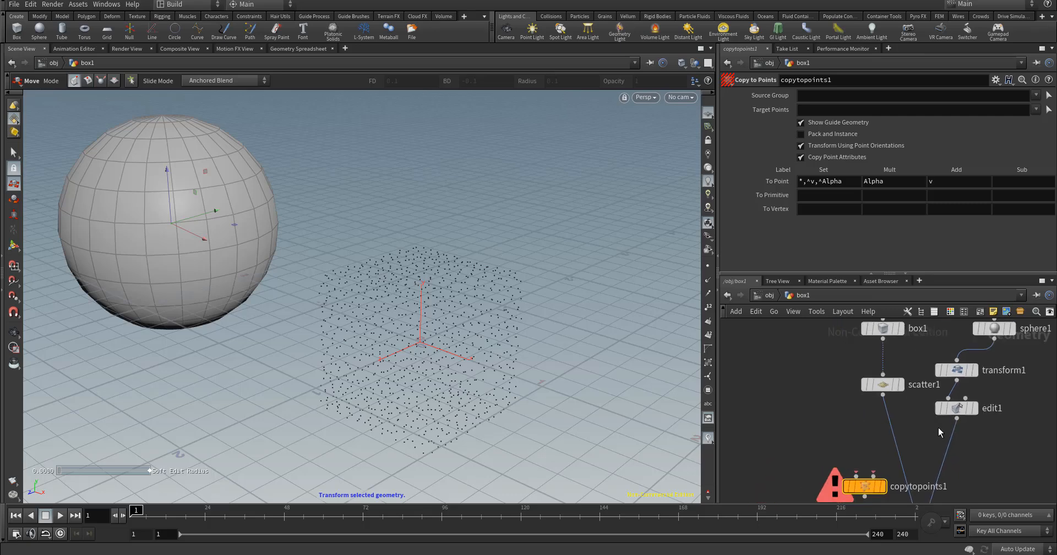
left_click_drag(896, 377, 949, 431)
middle_click_drag(821, 427, 871, 410)
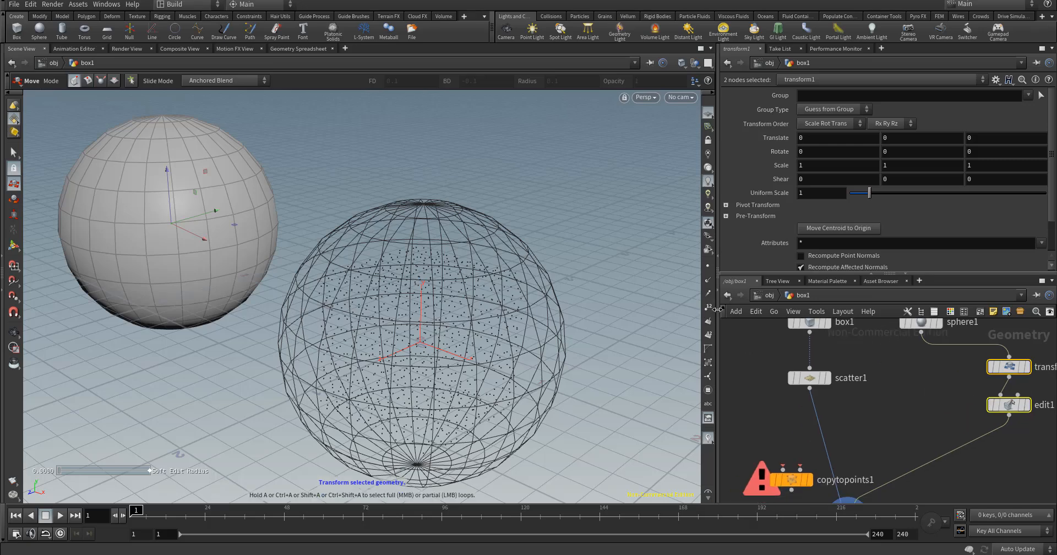
Step: Enlarge the network editor and wire sphere1 into the first input of copytopoints1 and scatter1 into its second input
left_click_drag(718, 309, 572, 297)
left_click_drag(661, 273, 661, 173)
middle_click_drag(819, 361, 833, 364)
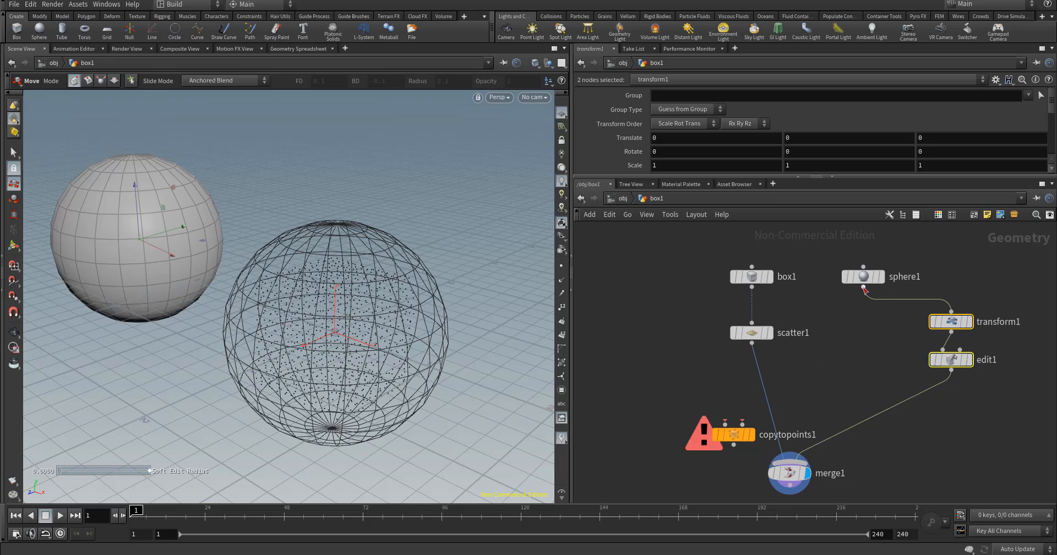
left_click_drag(863, 285, 725, 423)
left_click_drag(742, 424, 754, 418)
key("Escape")
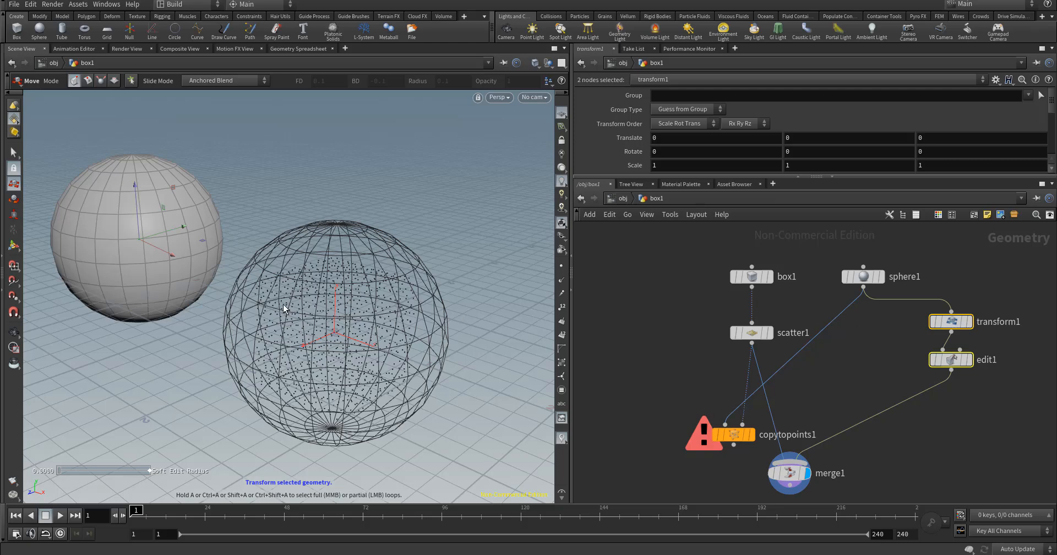
Step: Display copytopoints1 and examine the spheres copied onto the scattered points
left_click(752, 438)
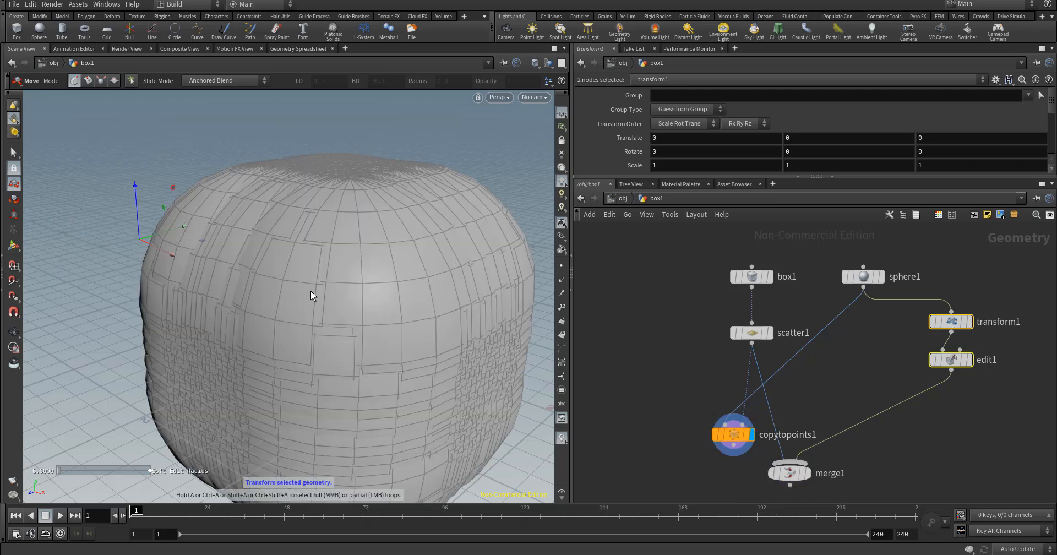
key("Escape")
left_click_drag(372, 344, 347, 342)
key("t")
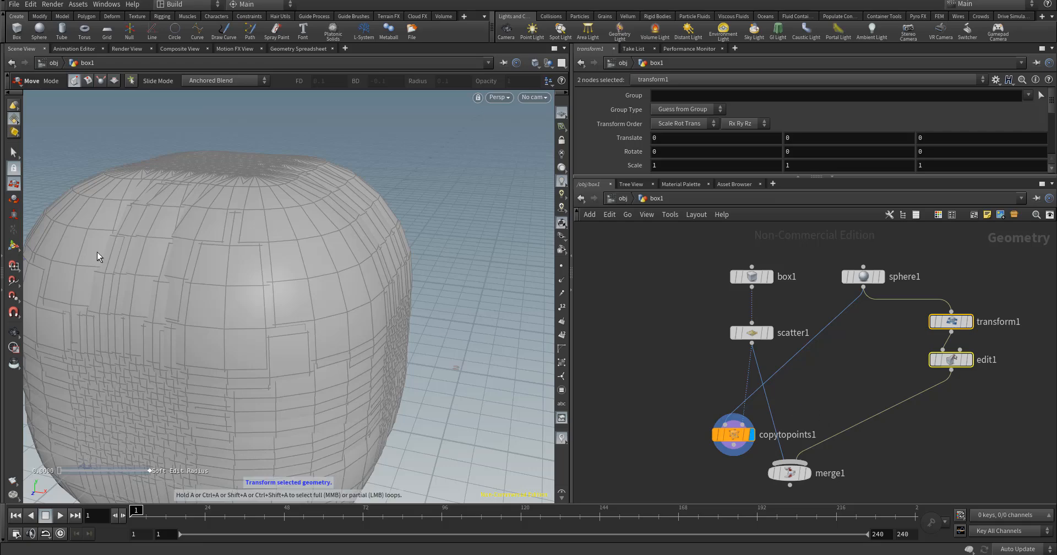
Step: Set scatter1's Max Points to 14337 and its Force Total Count to 3
mouse_move(752, 338)
left_click(752, 331)
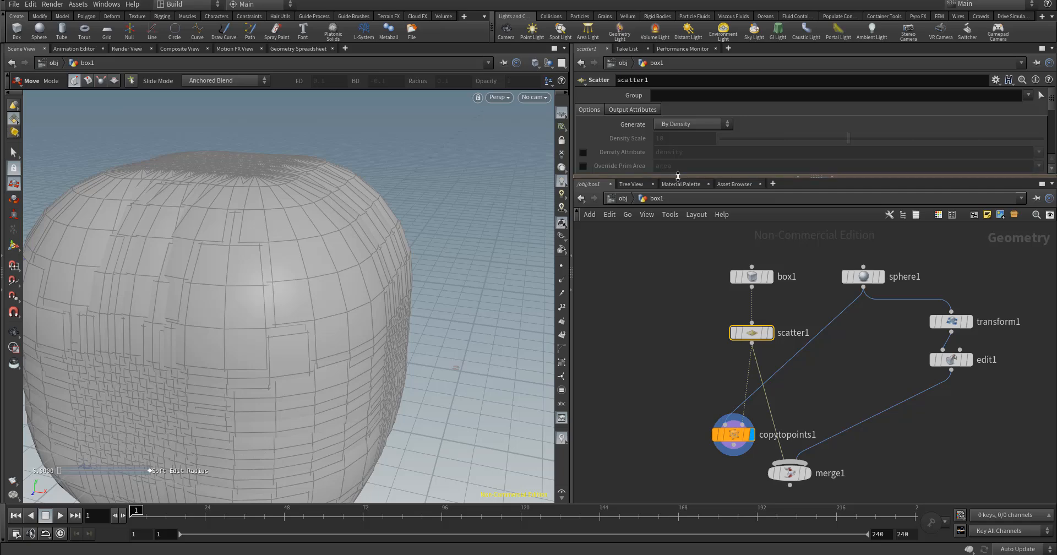
left_click_drag(689, 177, 689, 280)
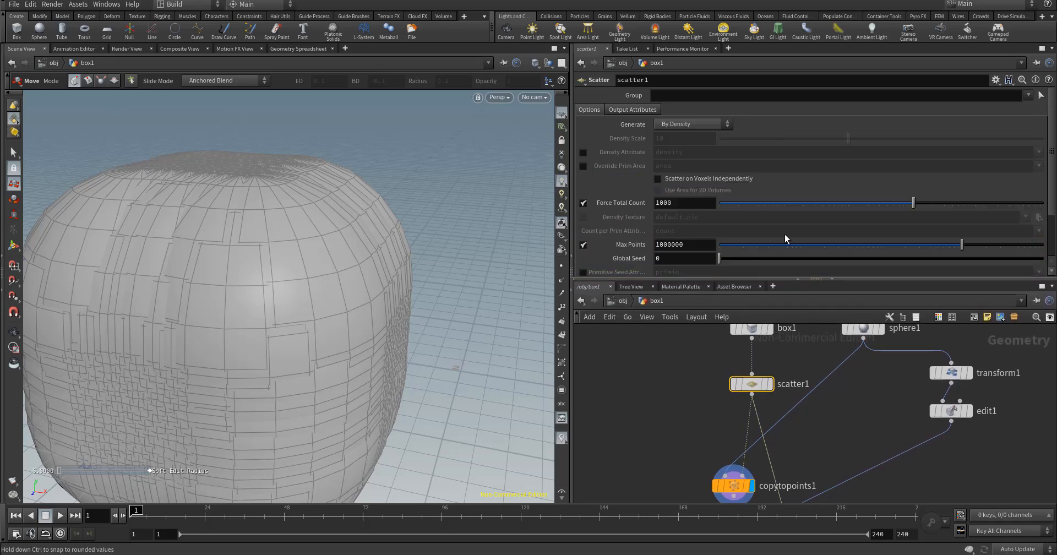
scroll(786, 231, "down", 2)
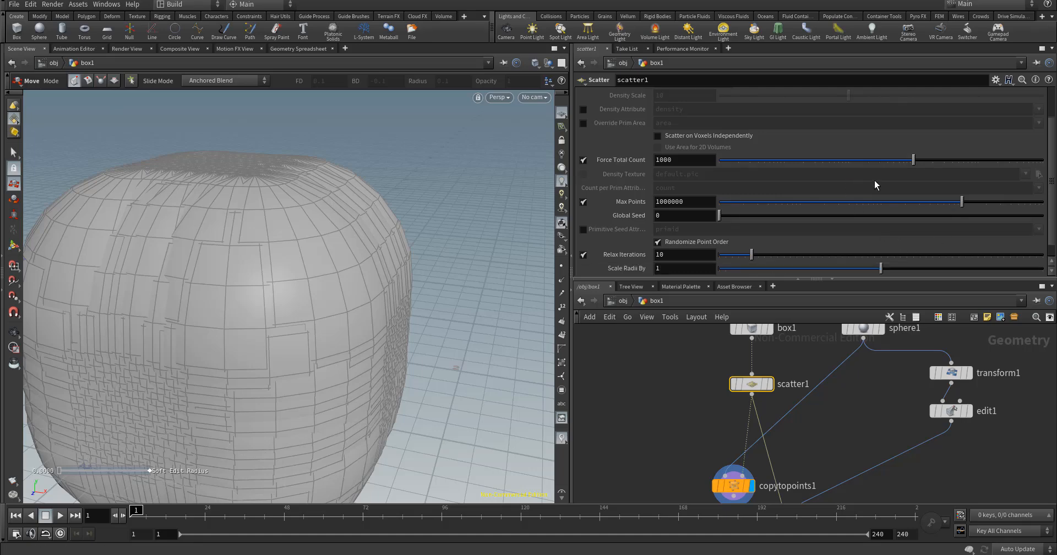
scroll(867, 204, "down", 2)
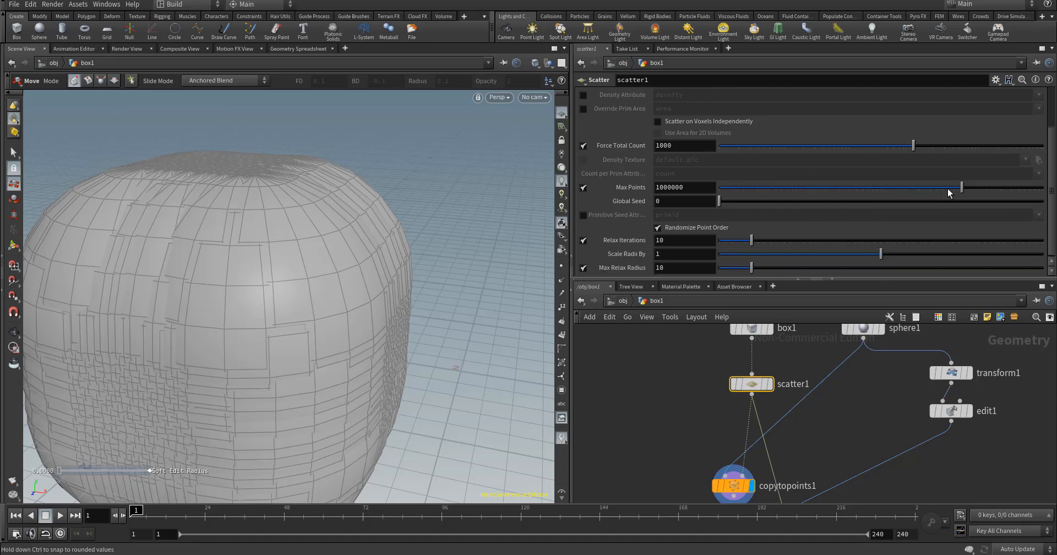
left_click_drag(960, 188, 750, 150)
Step: Display scatter1 and raise its Force Total Count to 24
left_click(770, 384)
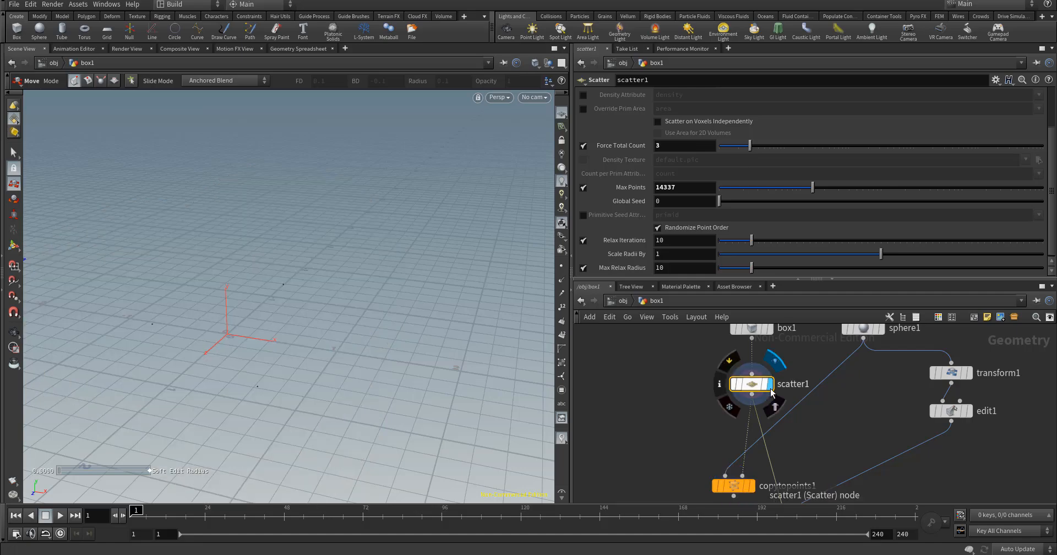
key("Escape")
left_click_drag(289, 368, 384, 369)
key("t")
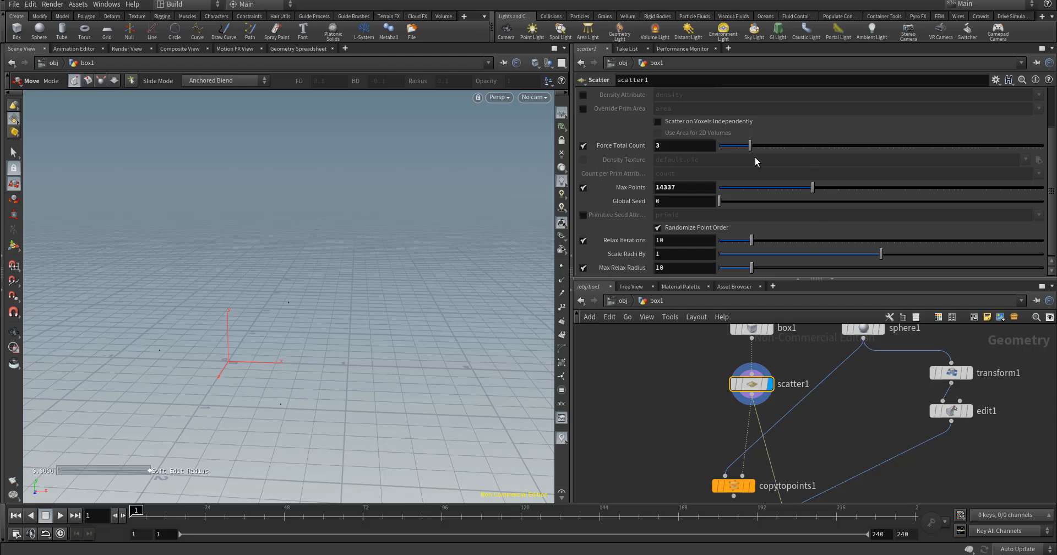
left_click_drag(749, 145, 812, 154)
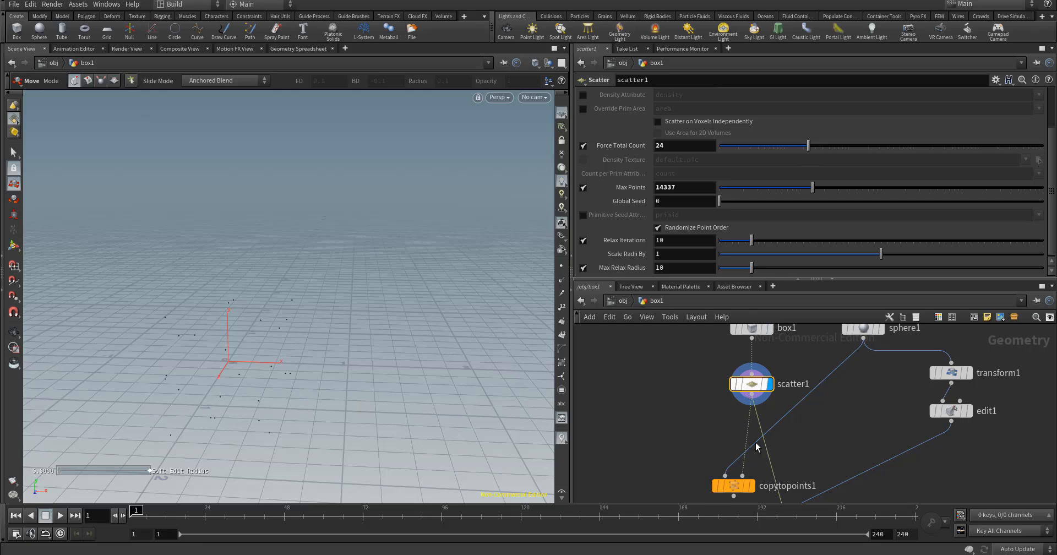
Step: Display copytopoints1 again to show the sphere copies on the reduced set of points
middle_click_drag(791, 438, 816, 417)
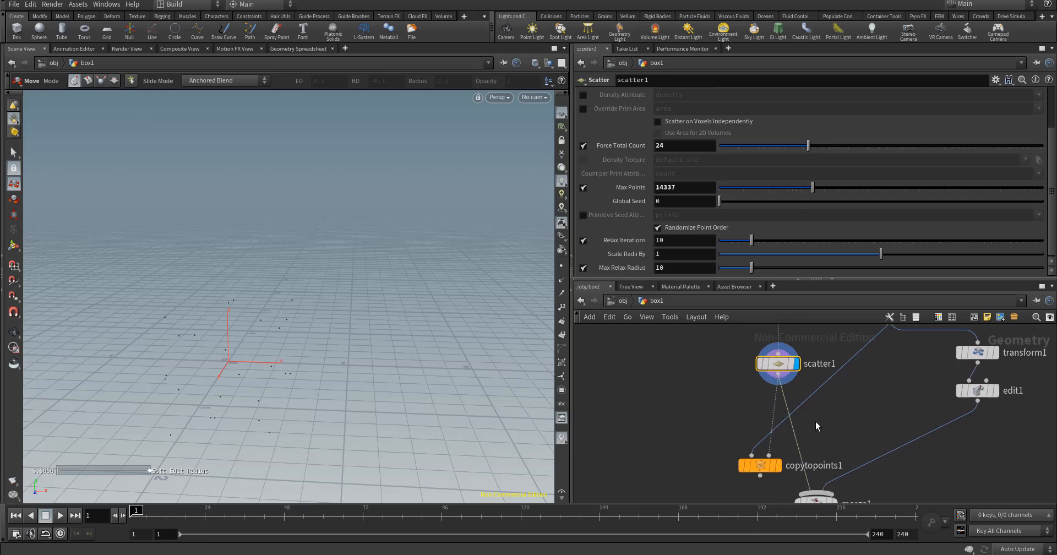
left_click(780, 467)
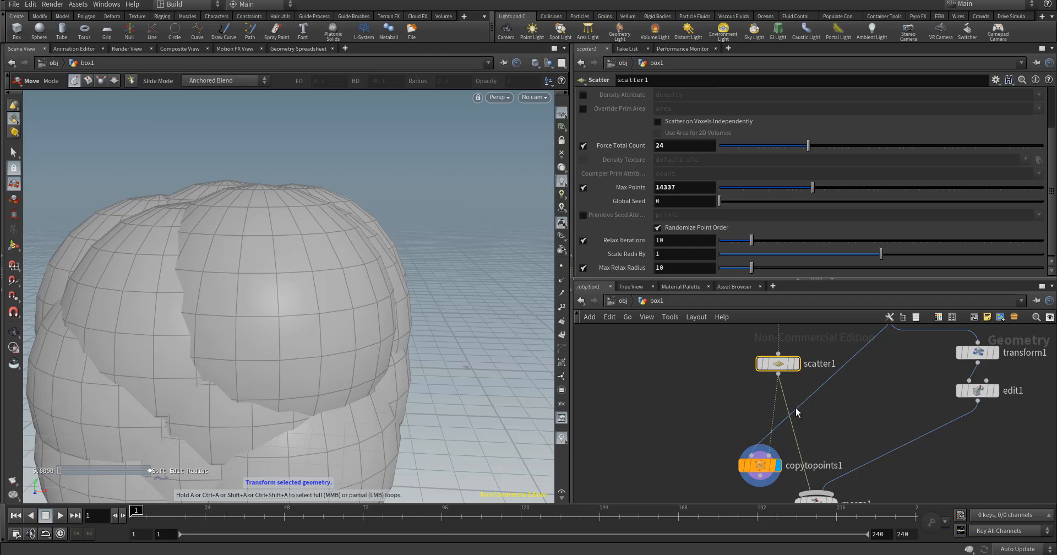
middle_click_drag(795, 407, 777, 465)
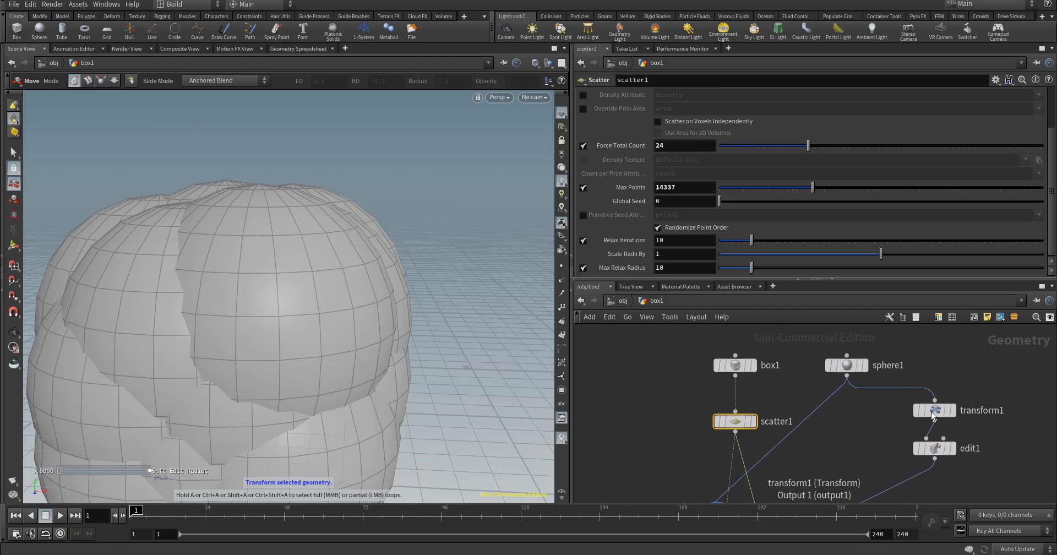
Step: Delete the transform1 node between sphere1 and edit1
mouse_move(943, 414)
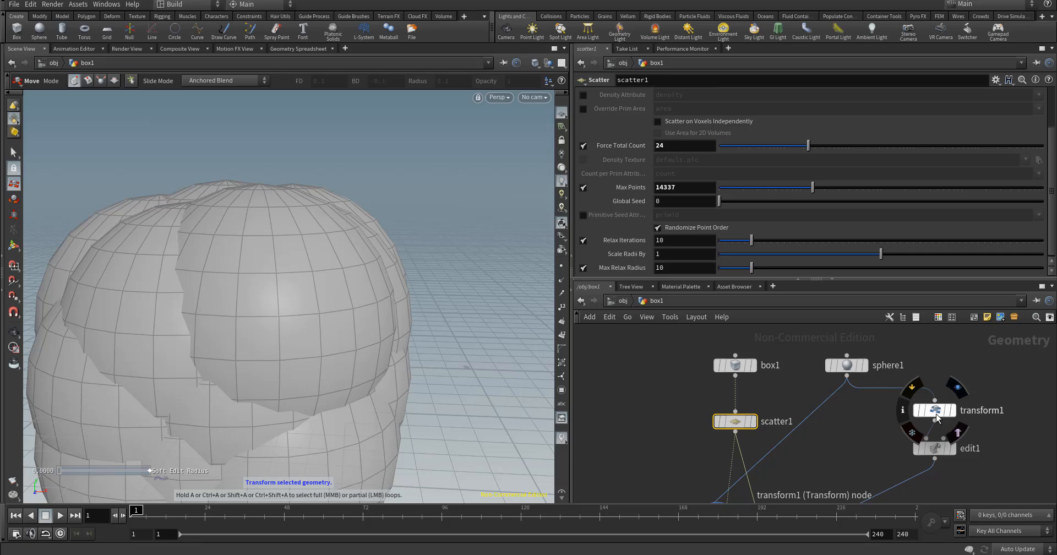
middle_click_drag(388, 298, 523, 306, "alt")
right_click_drag(522, 306, 200, 363, "alt")
left_click(938, 417)
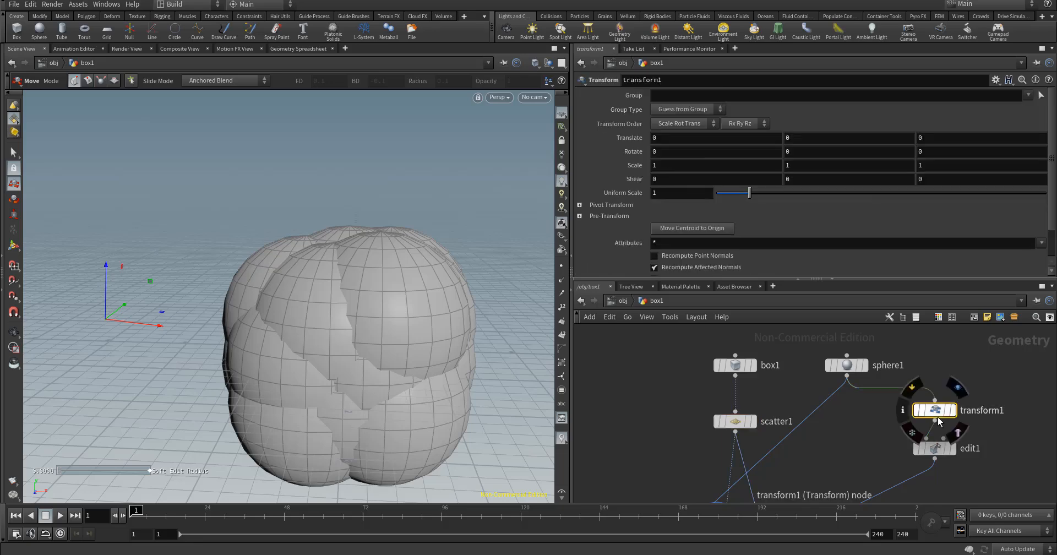
key("Delete")
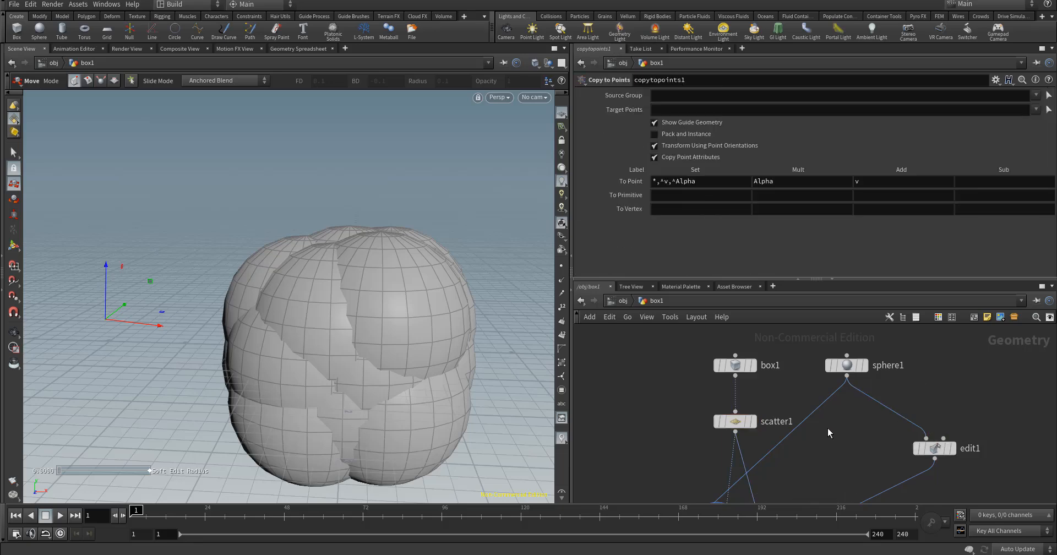
Step: Insert a new Transform node on the wire between sphere1 and copytopoints1
key("Tab")
type("tra")
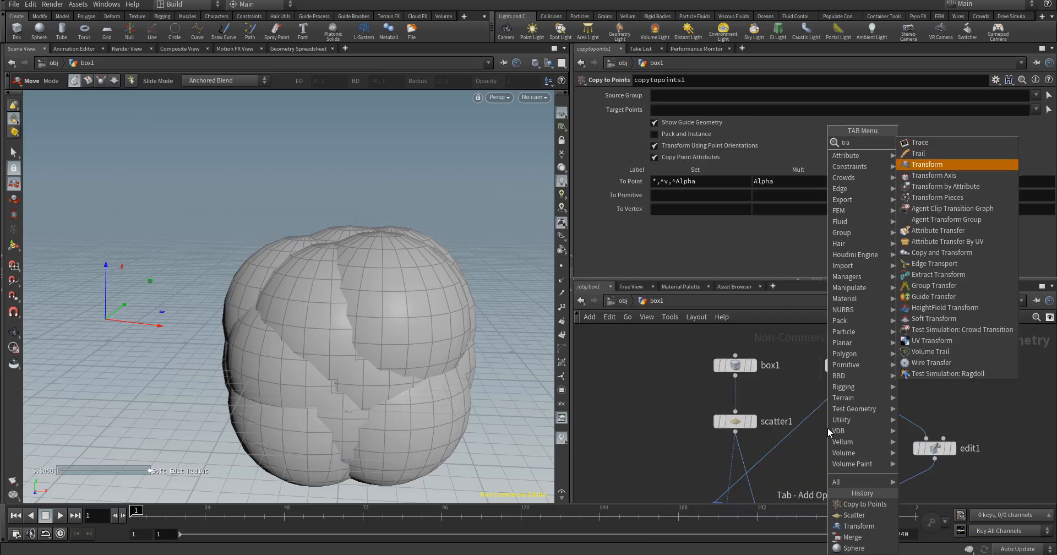
key("Return")
left_click(820, 419)
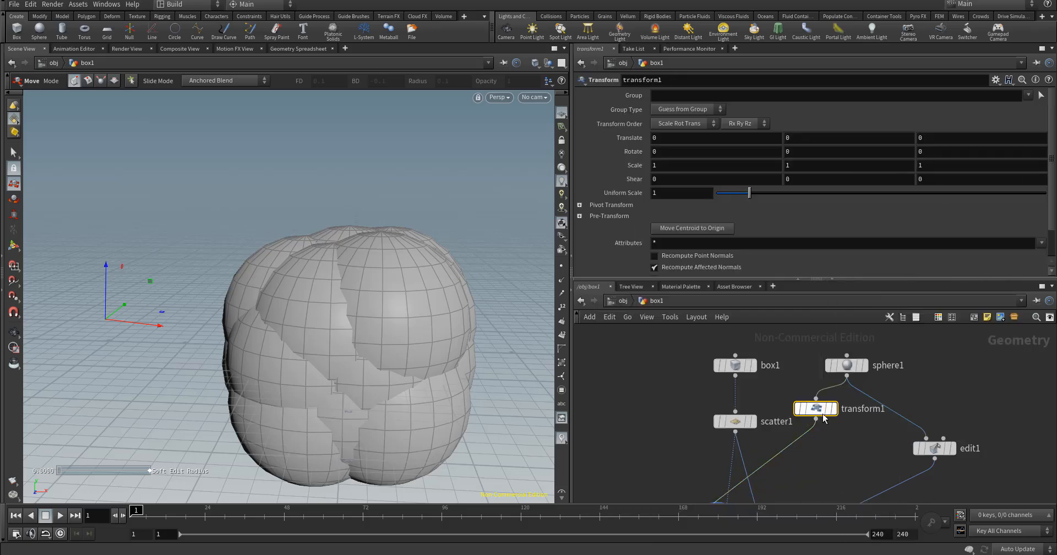
Step: Set the new transform1 node's Uniform Scale to 0.1 and inspect the copied spheres
mouse_move(817, 410)
middle_click_drag(633, 191, 581, 206)
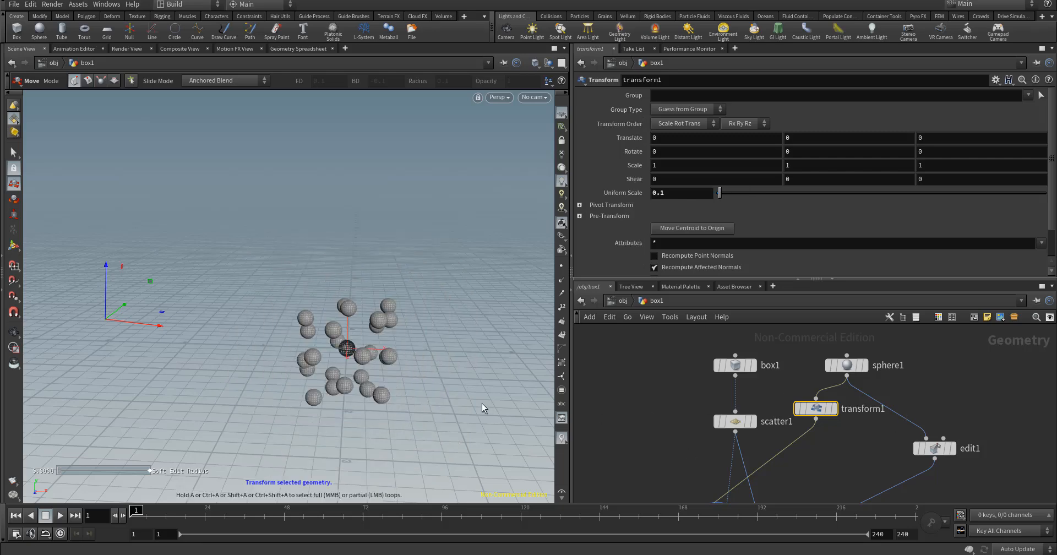
middle_click_drag(375, 324, 371, 302, "alt")
right_click_drag(371, 302, 667, 484, "alt")
right_click_drag(407, 320, 501, 411, "alt")
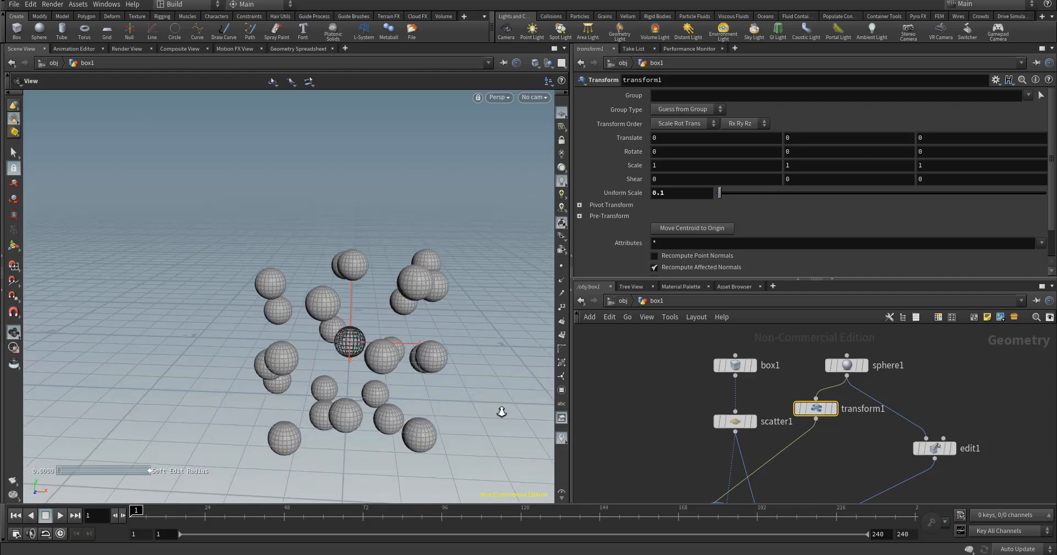
left_click_drag(502, 412, 328, 292, "alt")
key("t")
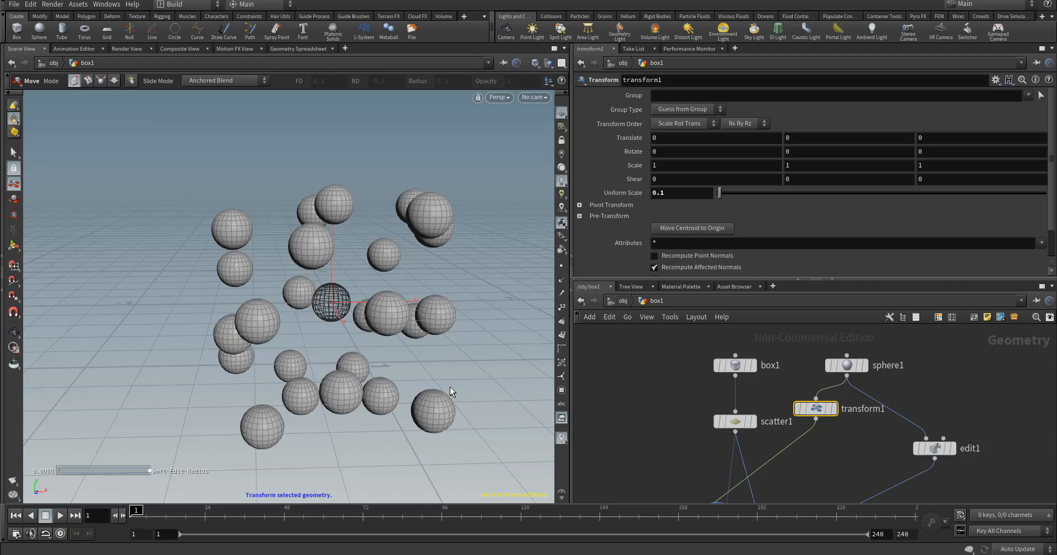
Step: Wire the output of copytopoints1 into merge1 and position the node between transform1 and merge1
middle_click_drag(684, 438, 683, 395)
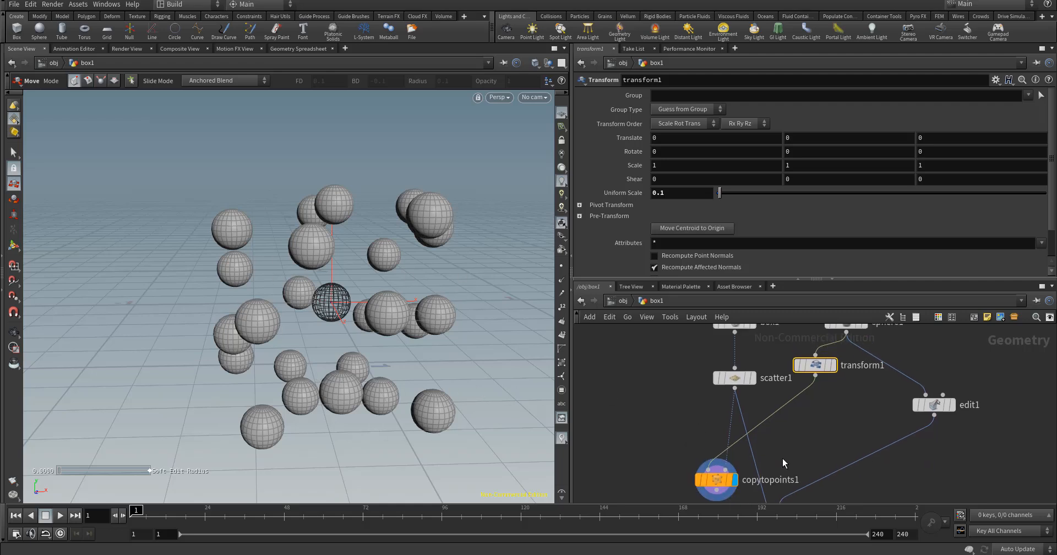
middle_click_drag(786, 456, 790, 434)
left_click_drag(721, 461, 718, 427)
middle_click_drag(767, 411, 721, 392)
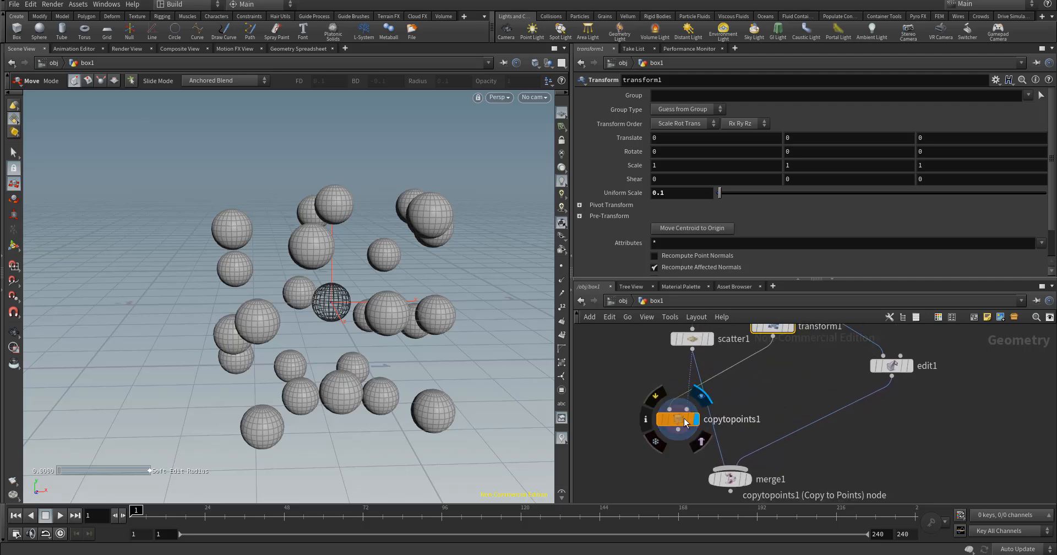
left_click_drag(685, 422, 730, 467)
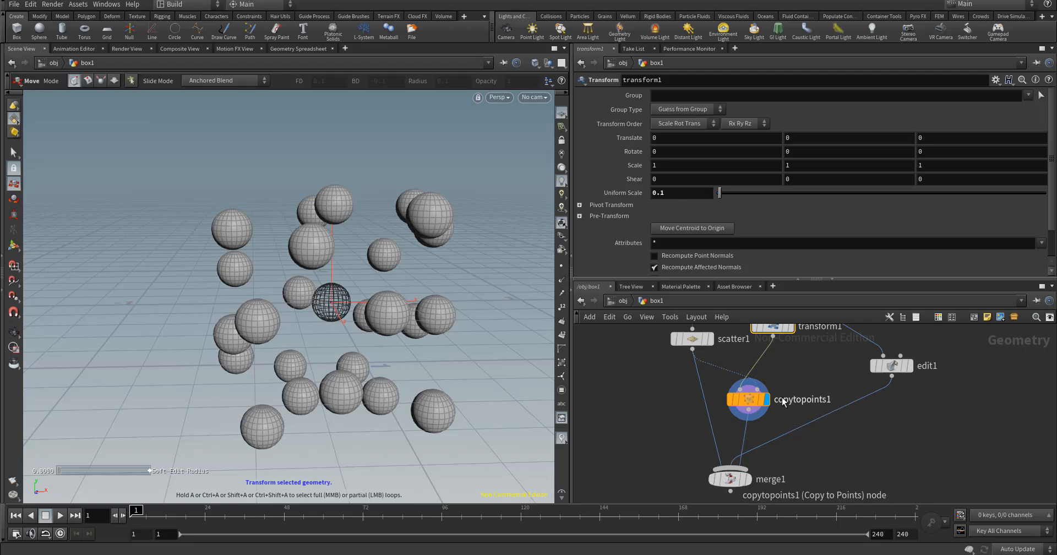
Step: Cut the wire from edit1 to merge1 and display the merge1 result
key("y")
left_click_drag(828, 392, 864, 446)
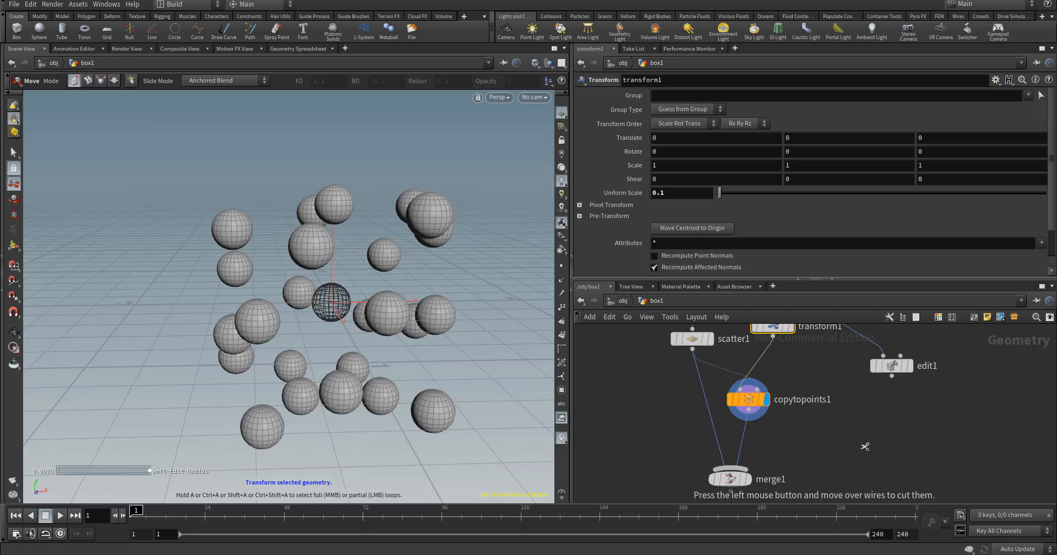
left_click(748, 480)
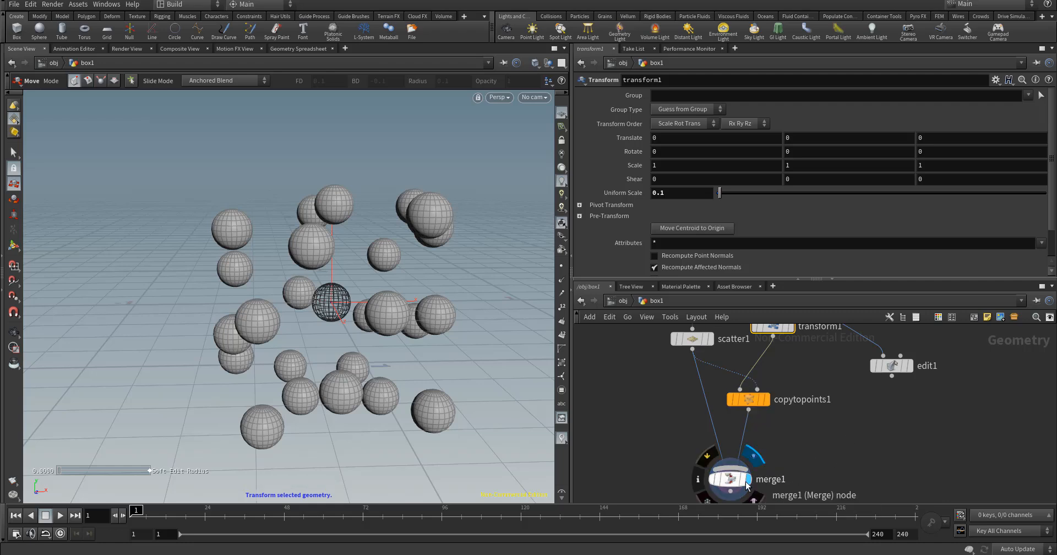
Step: Connect box1 directly to merge1 and cut the wire from scatter1 to merge1
middle_click_drag(828, 397, 888, 410)
scroll(909, 428, "down", 3)
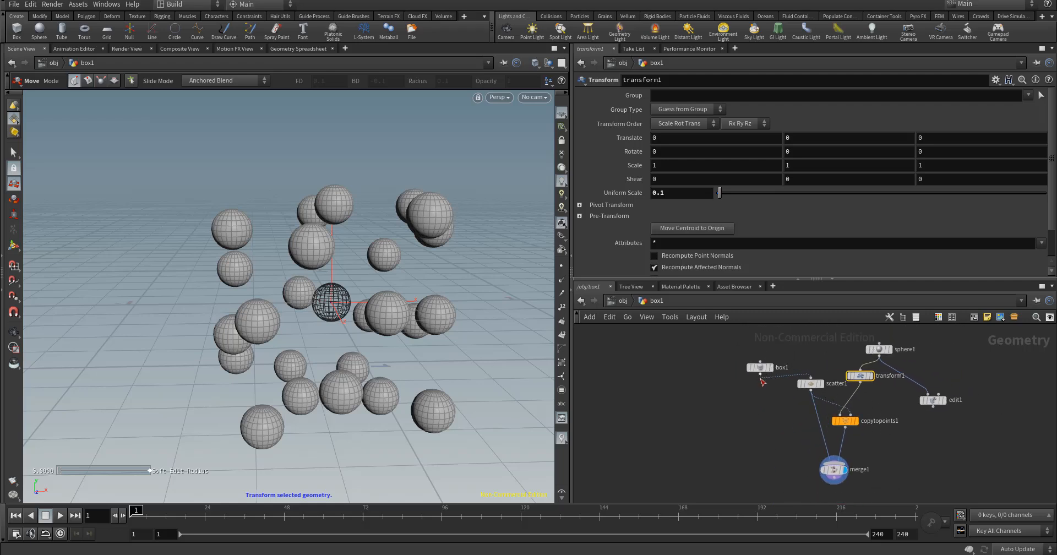
left_click_drag(762, 379, 833, 469)
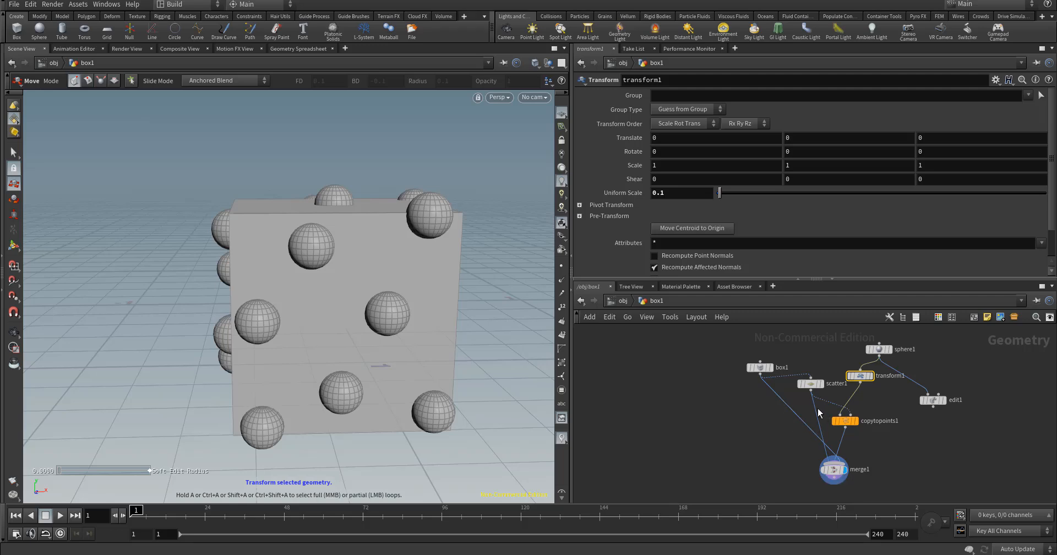
key("y")
left_click_drag(816, 408, 809, 409)
Step: Delete the unused edit1 node and automatically lay out the remaining nodes
middle_click_drag(930, 441, 896, 470)
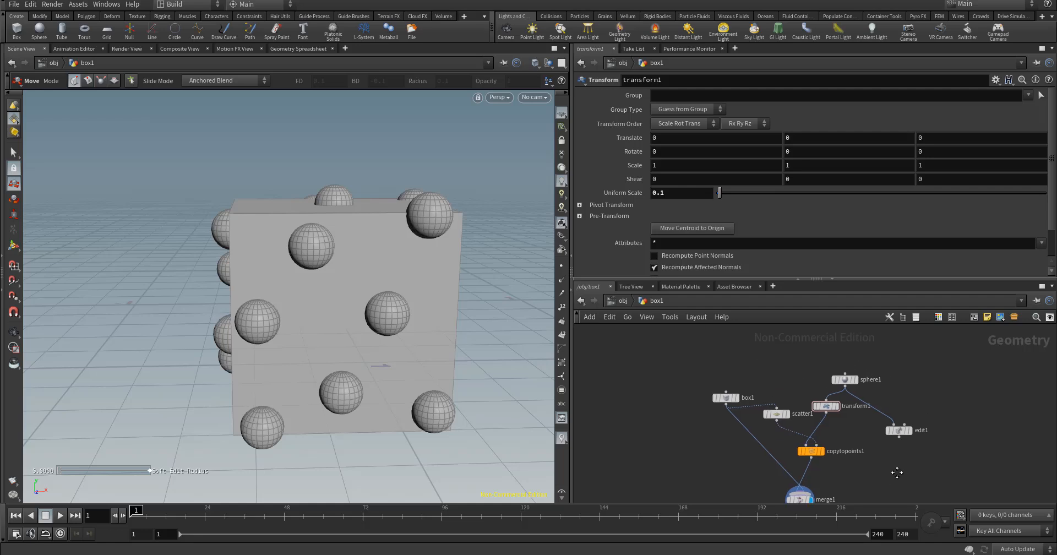
left_click(898, 430)
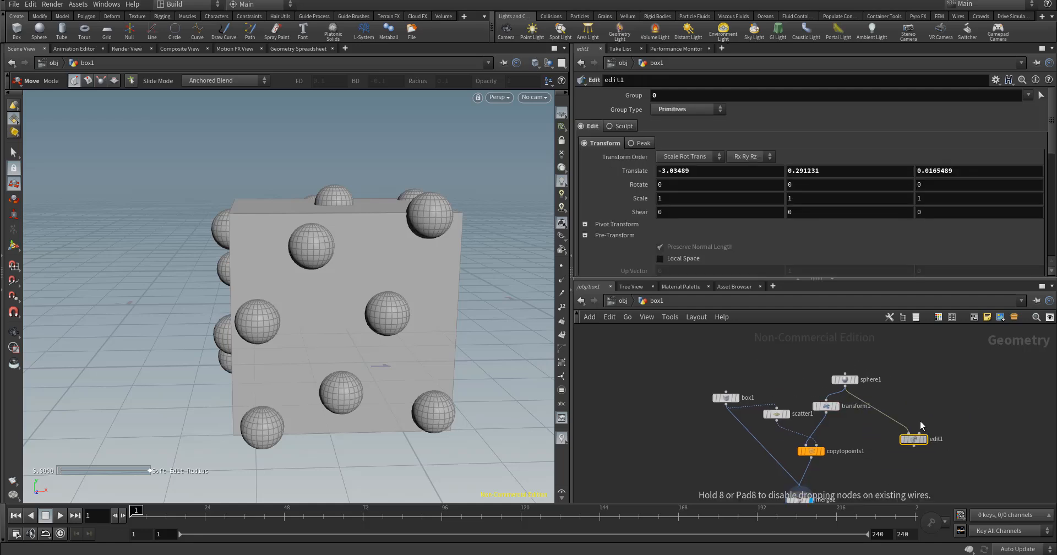
mouse_move(898, 430)
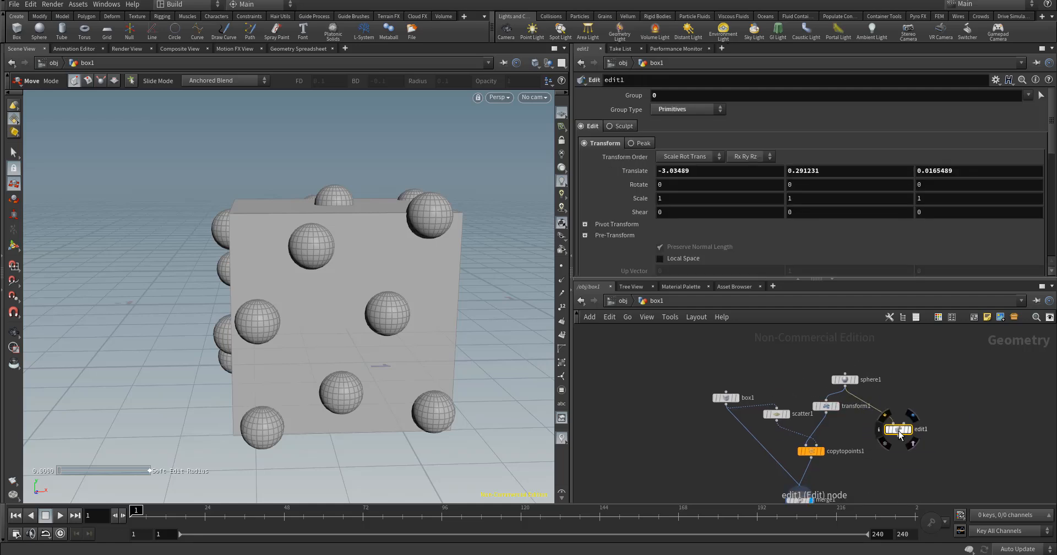
key("Delete")
key("l")
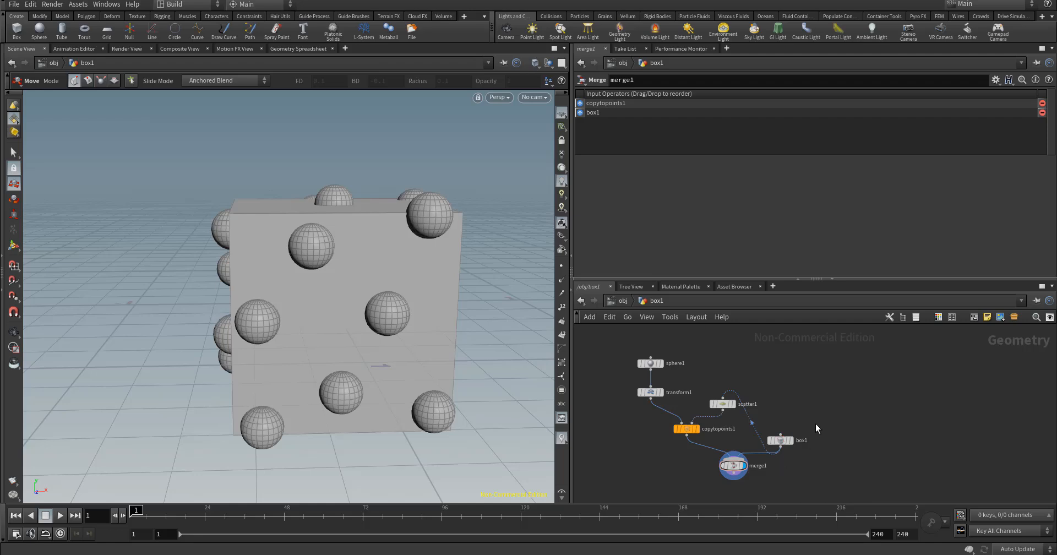
Step: Duplicate all six nodes of the network and place the copies beside the originals
middle_click_drag(827, 410, 906, 354)
middle_click_drag(740, 436, 736, 455)
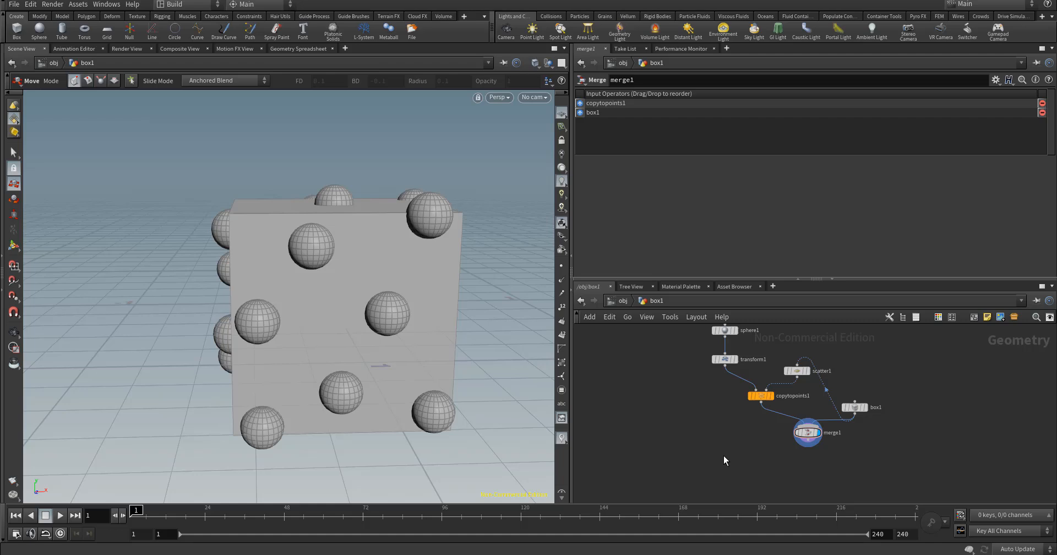
middle_click_drag(921, 410, 841, 452)
left_click_drag(901, 359, 634, 491)
middle_click_drag(942, 435, 908, 408)
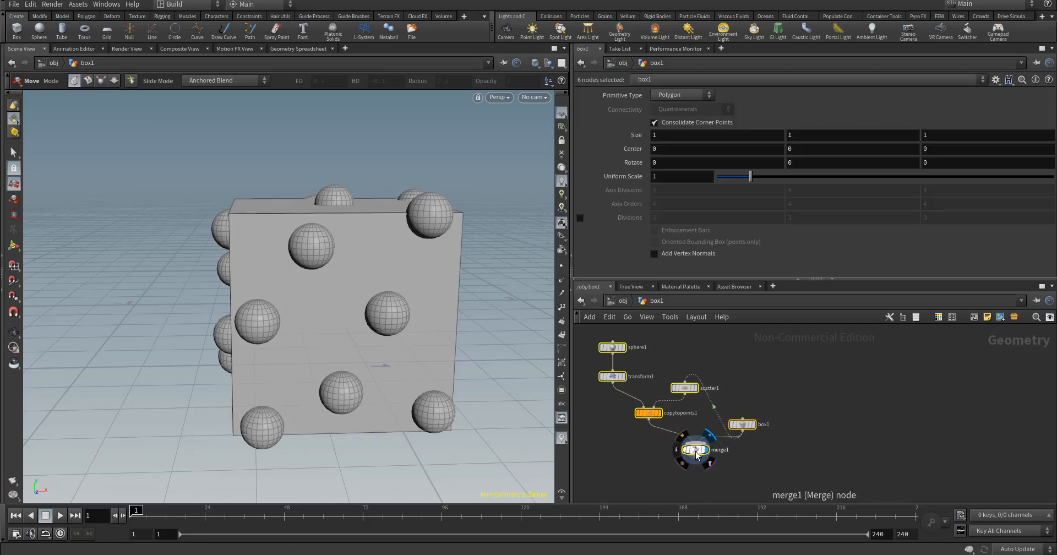
left_click_drag(688, 455, 883, 457)
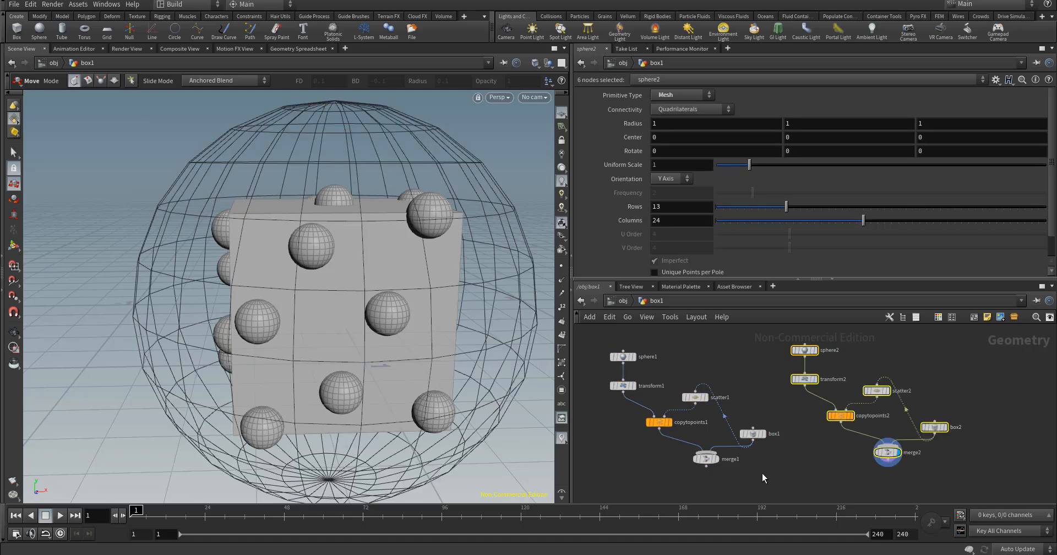
Step: Enclose the six original nodes in a network box and move it away from the duplicates
left_click(840, 480)
left_click_drag(594, 334, 766, 494)
left_click_drag(755, 422, 758, 433)
scroll(759, 437, "down", 2)
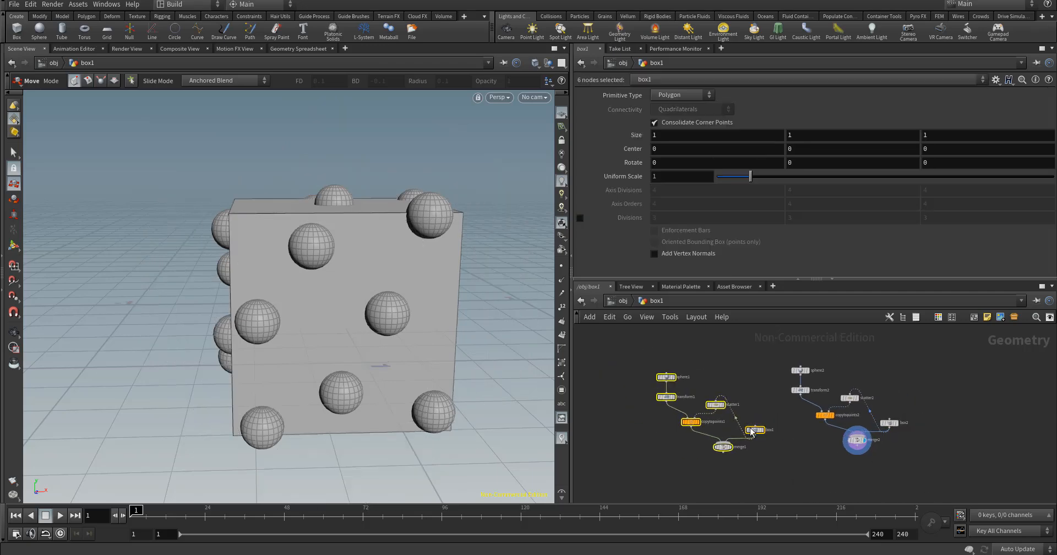
left_click(973, 317)
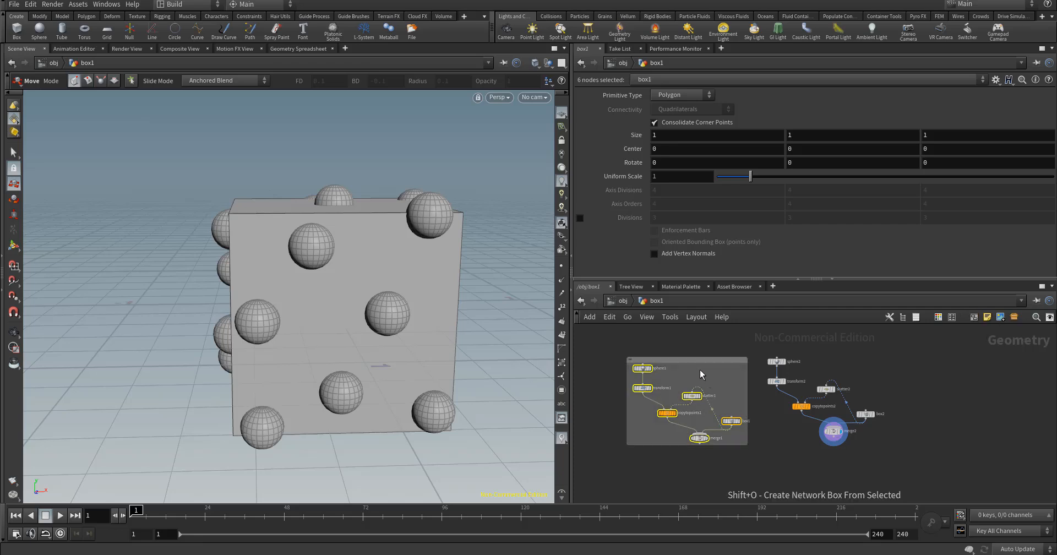
left_click_drag(702, 372, 619, 362)
Step: Enlarge the network editor and rearrange the duplicated nodes, with box2 above scatter2 and scatter2 above copytopoints2
left_click_drag(764, 279, 764, 191)
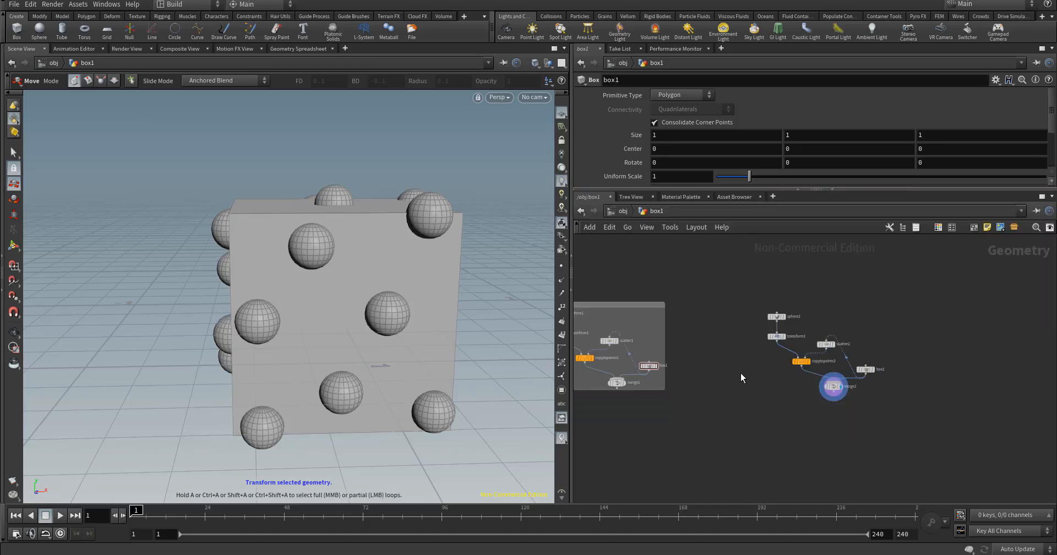
middle_click_drag(764, 384, 709, 381)
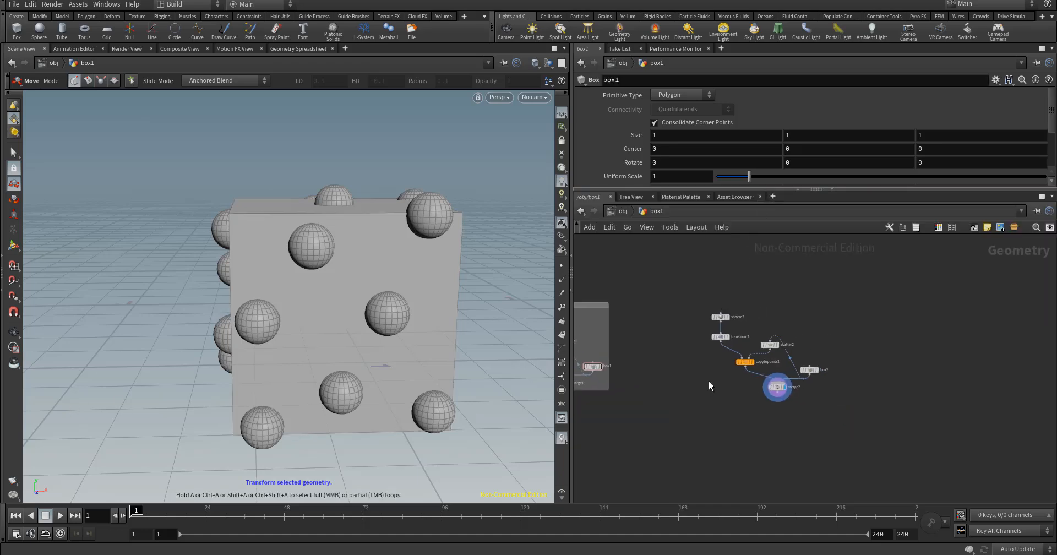
right_click_drag(725, 372, 844, 421)
middle_click_drag(722, 384, 724, 402)
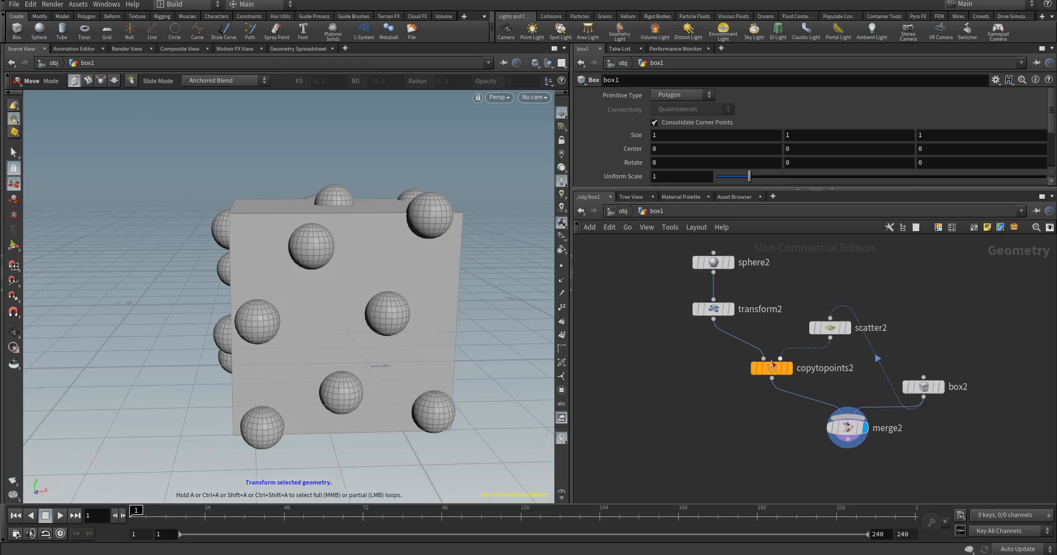
left_click_drag(810, 326, 769, 312)
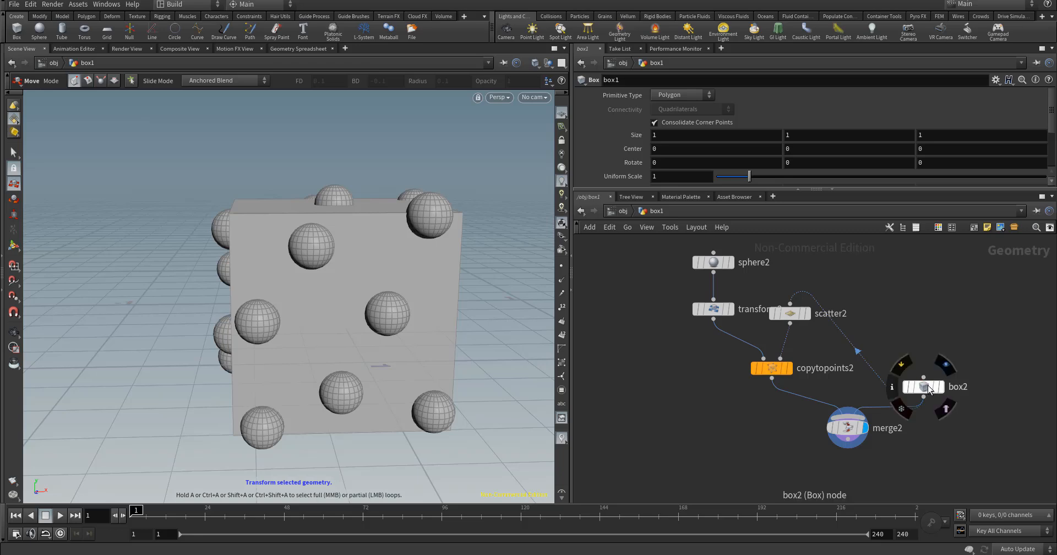
left_click_drag(924, 387, 877, 257)
left_click_drag(793, 327, 822, 332)
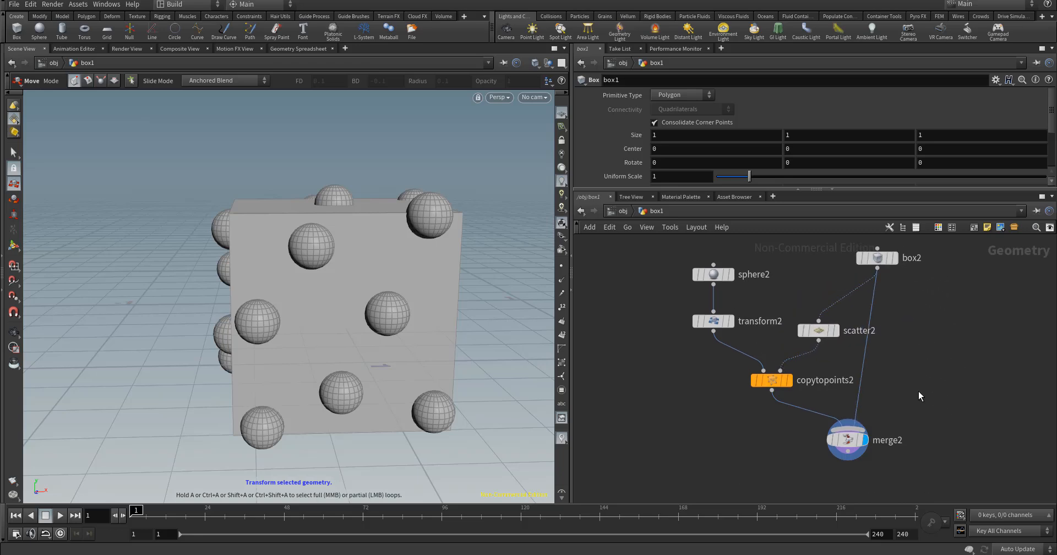
Step: Cut the wires from scatter2 to copytopoints2 and from box2 and copytopoints2 to merge2, and delete copytopoints2
key("y")
left_click_drag(918, 391, 768, 363)
key("y")
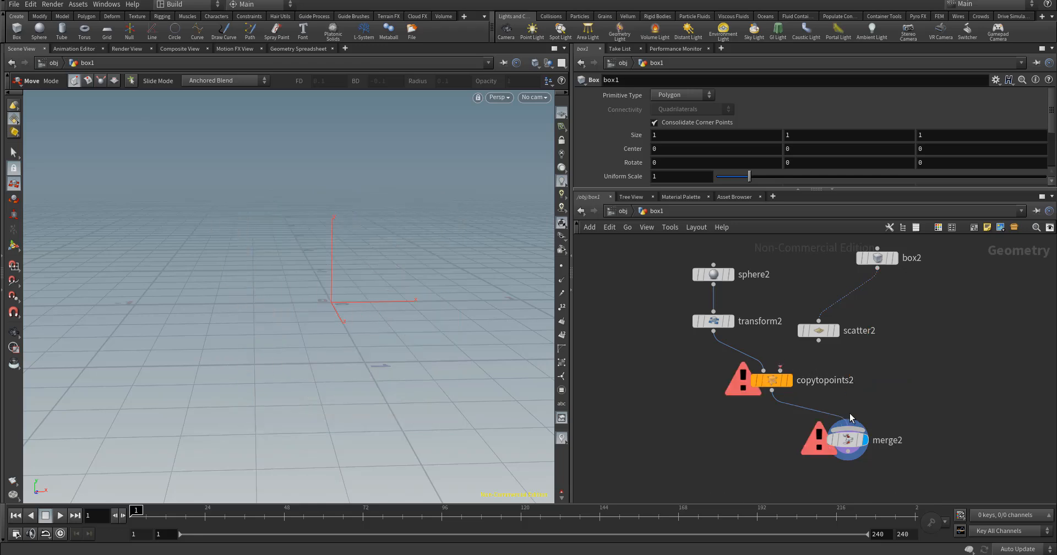
key("y")
left_click_drag(851, 416, 732, 408)
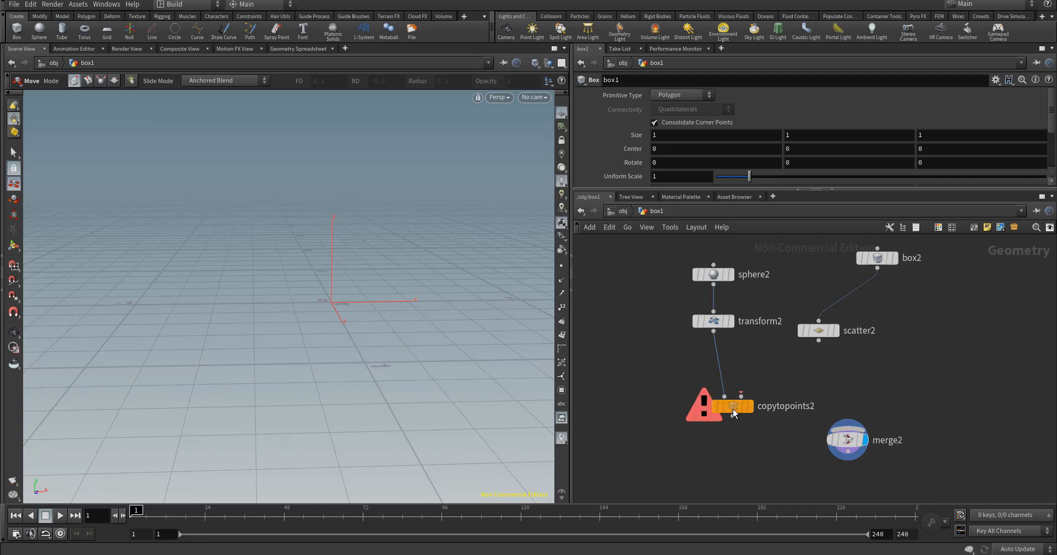
key("Delete")
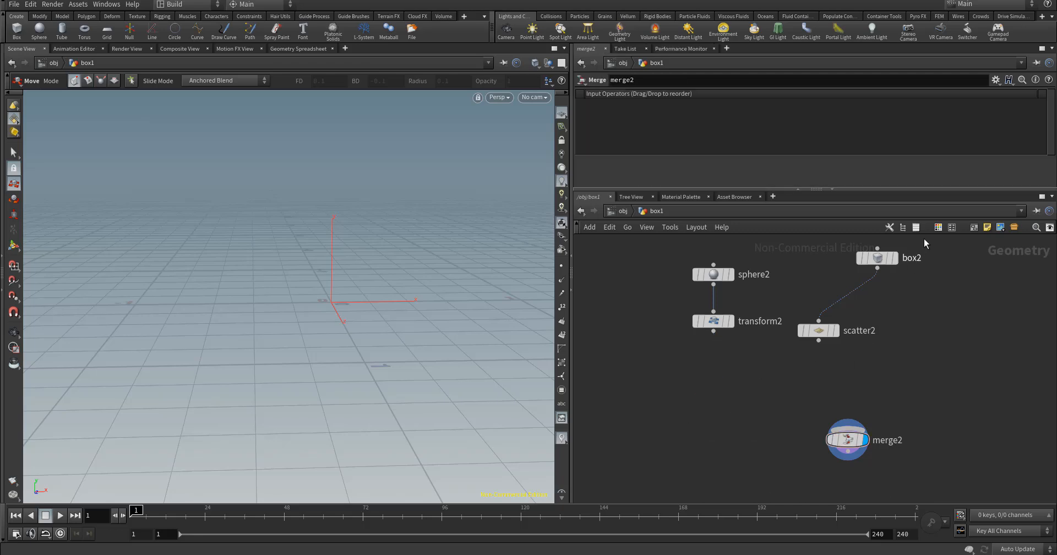
Step: Move box2 and scatter2 away from the sphere branch and wire scatter2 into merge2 to view the scattered points
left_click_drag(923, 238, 896, 357)
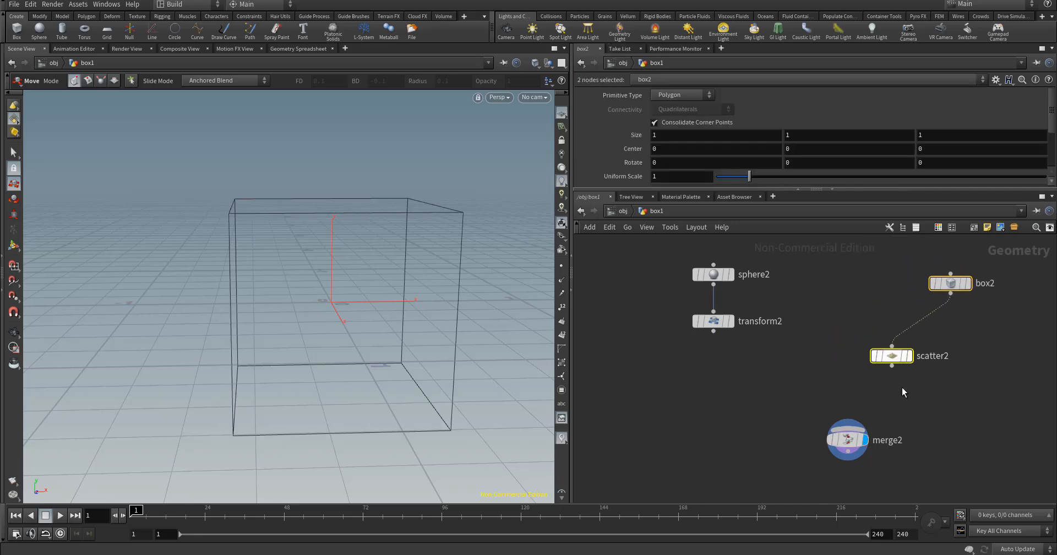
left_click(827, 378)
left_click_drag(948, 284, 901, 283)
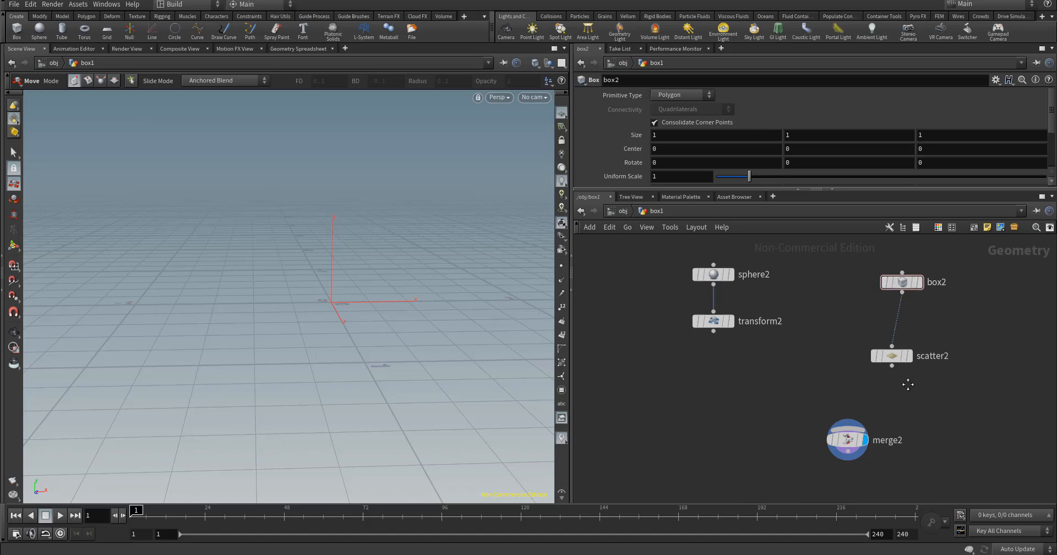
middle_click_drag(908, 384, 873, 374)
left_click_drag(813, 436, 823, 417)
left_click_drag(857, 356, 830, 421)
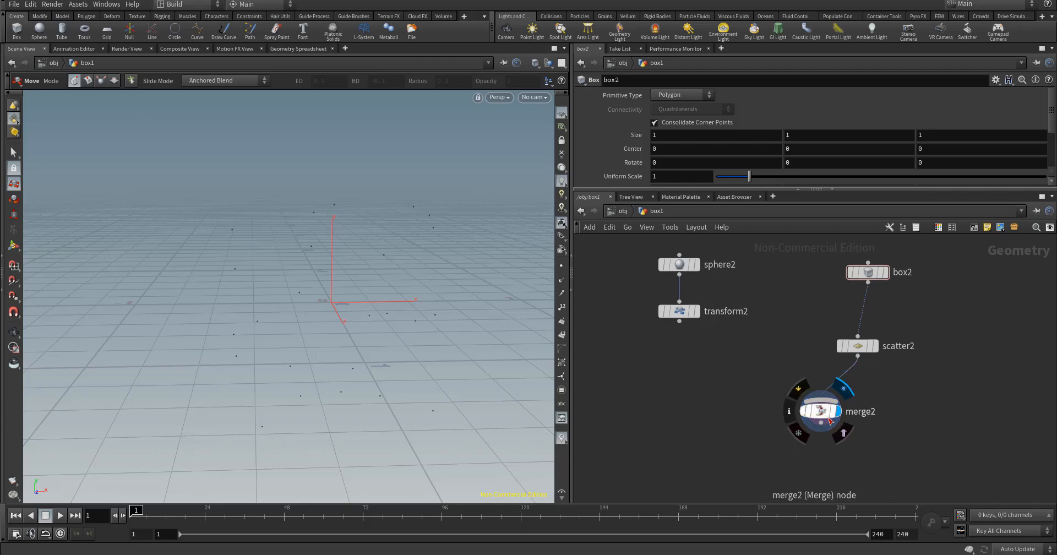
left_click_drag(255, 308, 255, 330, "alt")
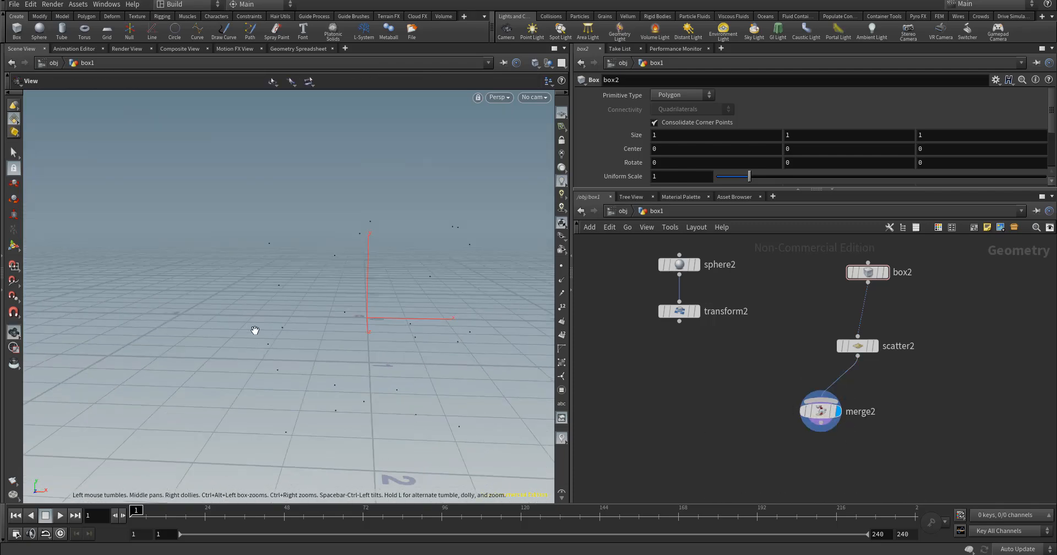
Step: Add a Voronoi Fracture node between scatter2 and merge2, shifting merge2 down to make room
middle_click_drag(685, 372, 716, 402)
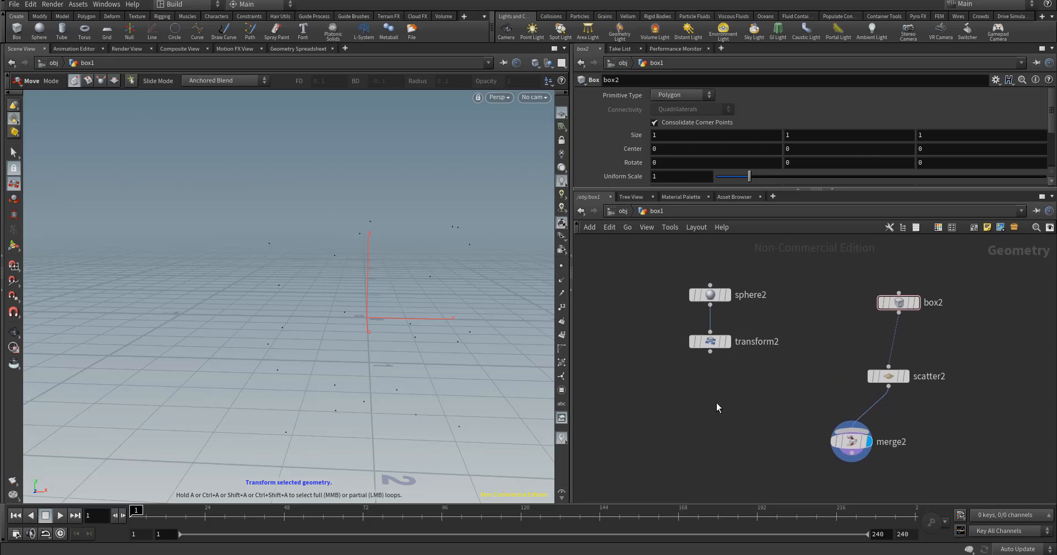
key("Tab")
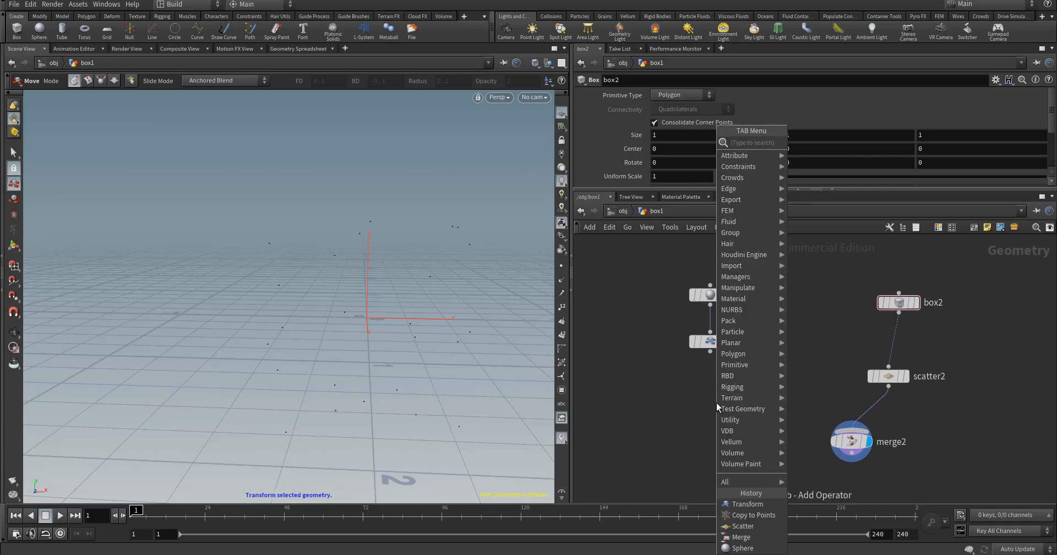
type("vor")
key("Return")
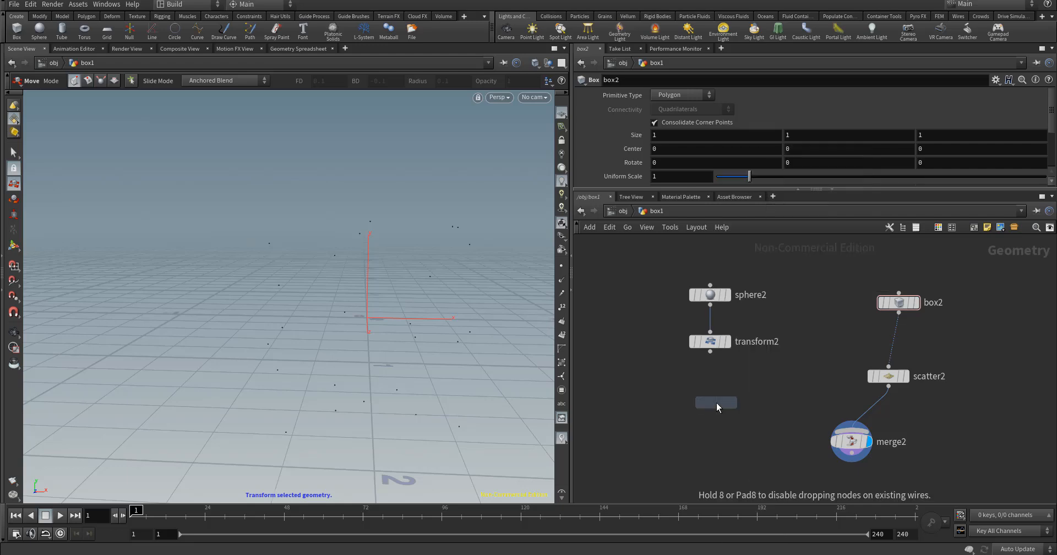
left_click(850, 414)
left_click_drag(857, 446, 839, 456)
mouse_move(840, 456)
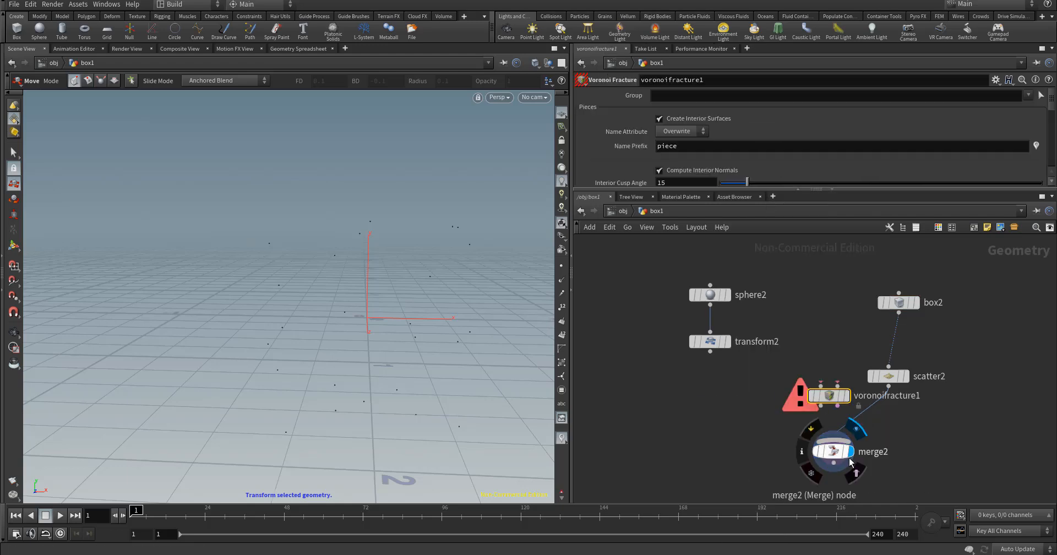
mouse_move(822, 387)
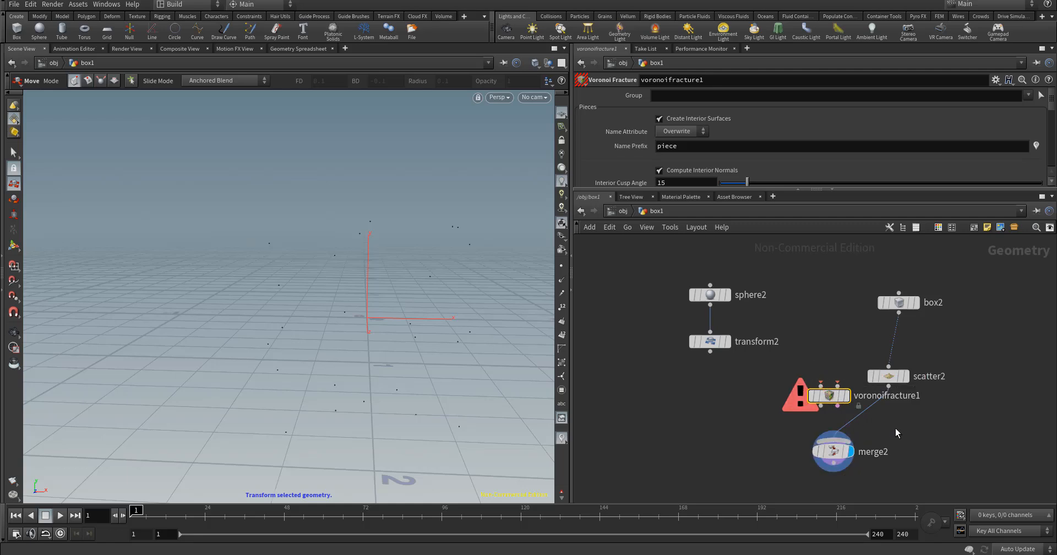
Step: Move voronoifracture1 to the free space beside scatter2 and check what its second input requires
middle_click_drag(918, 439, 804, 437)
scroll(713, 422, "up", 2)
left_click_drag(708, 405, 888, 356)
scroll(887, 357, "up", 3)
mouse_move(891, 324)
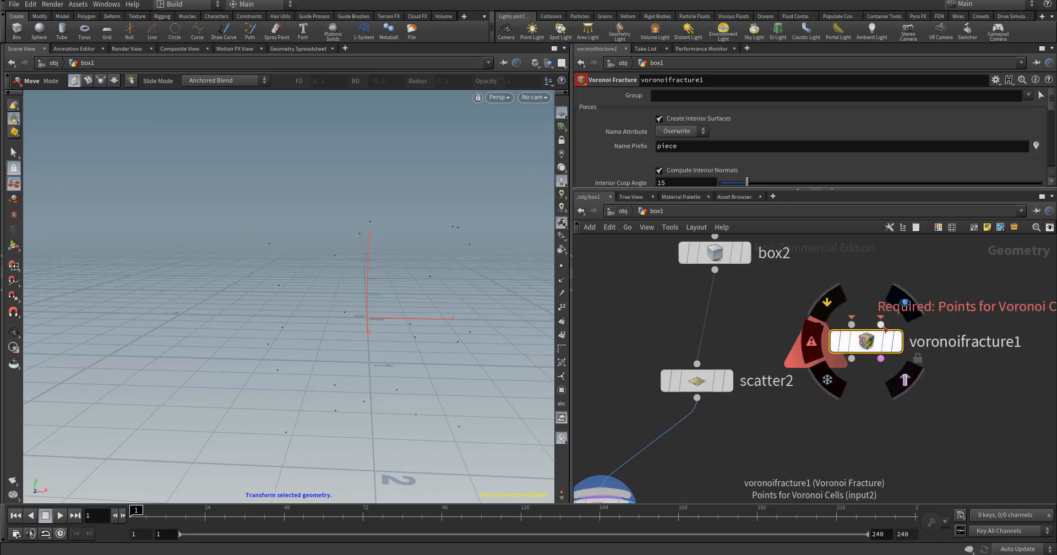
middle_click_drag(891, 323, 688, 368)
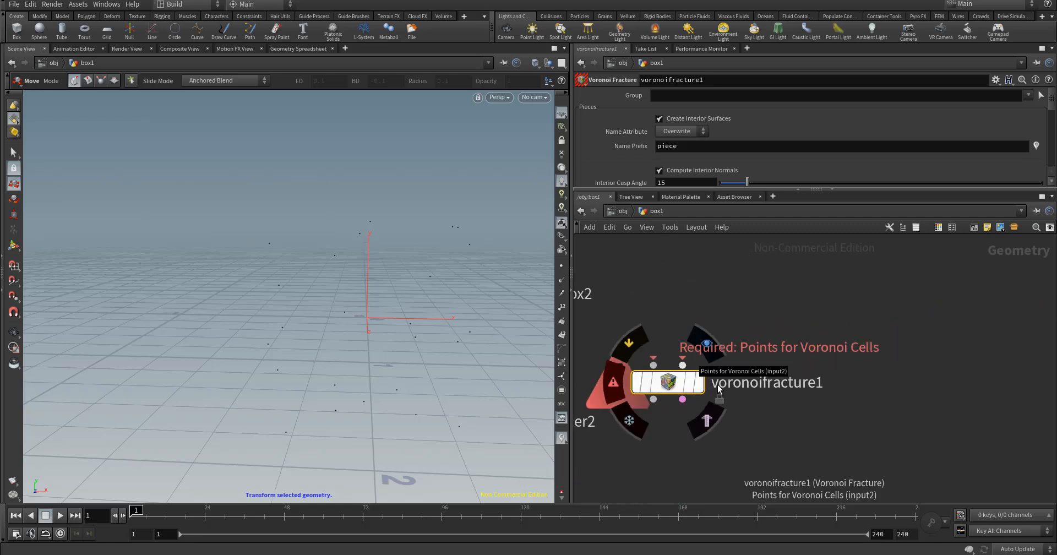
Step: Place voronoifracture1 below scatter2 and wire box2 into its first input and scatter2 into its second input
middle_click_drag(740, 405, 788, 410)
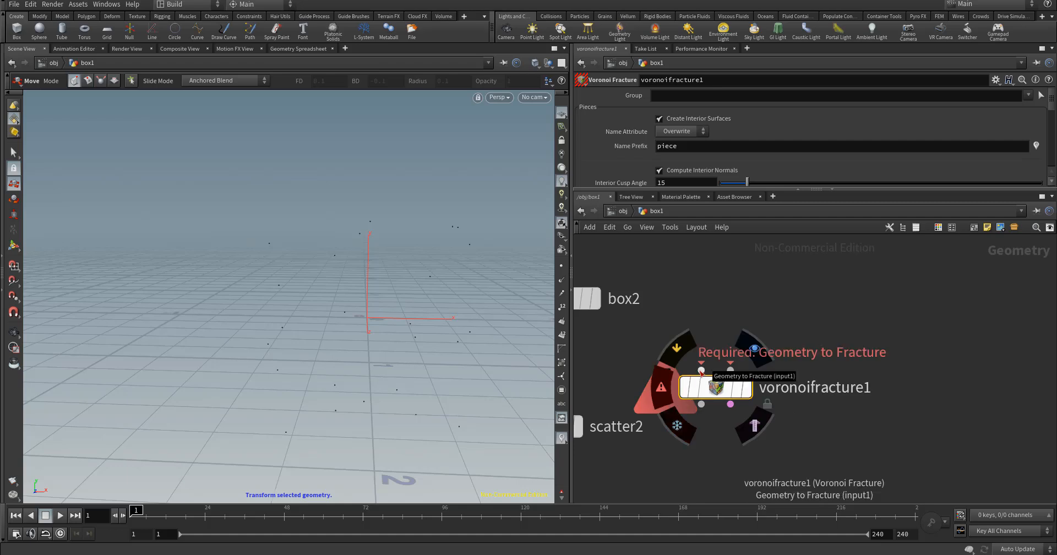
middle_click_drag(750, 467, 890, 427)
scroll(947, 423, "down", 5)
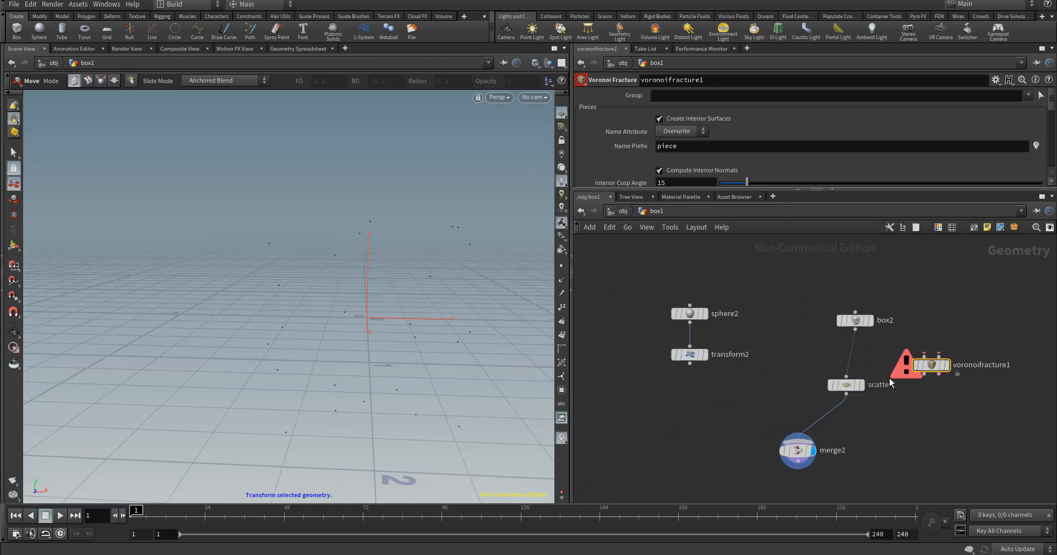
scroll(948, 420, "up", 1)
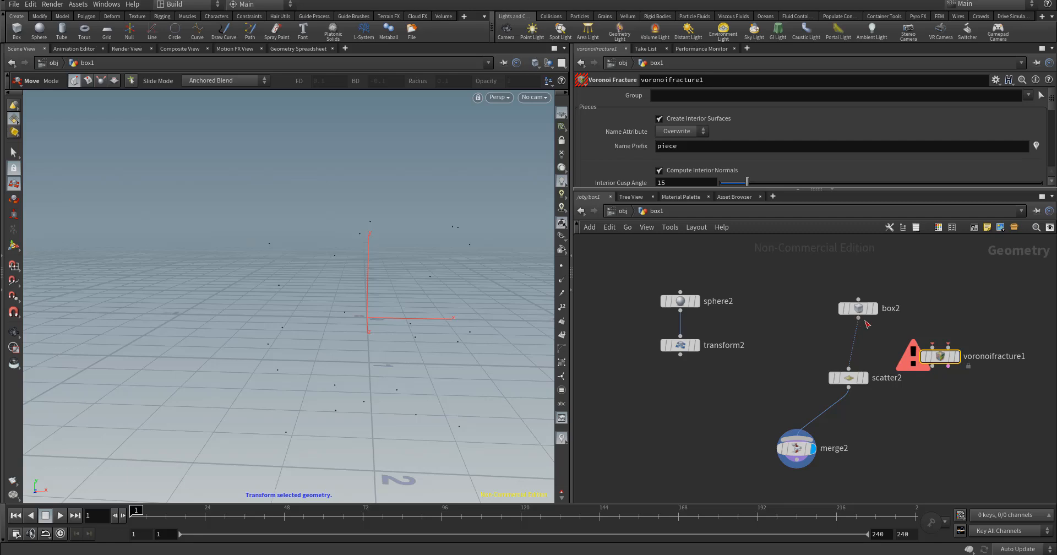
left_click_drag(858, 318, 874, 426)
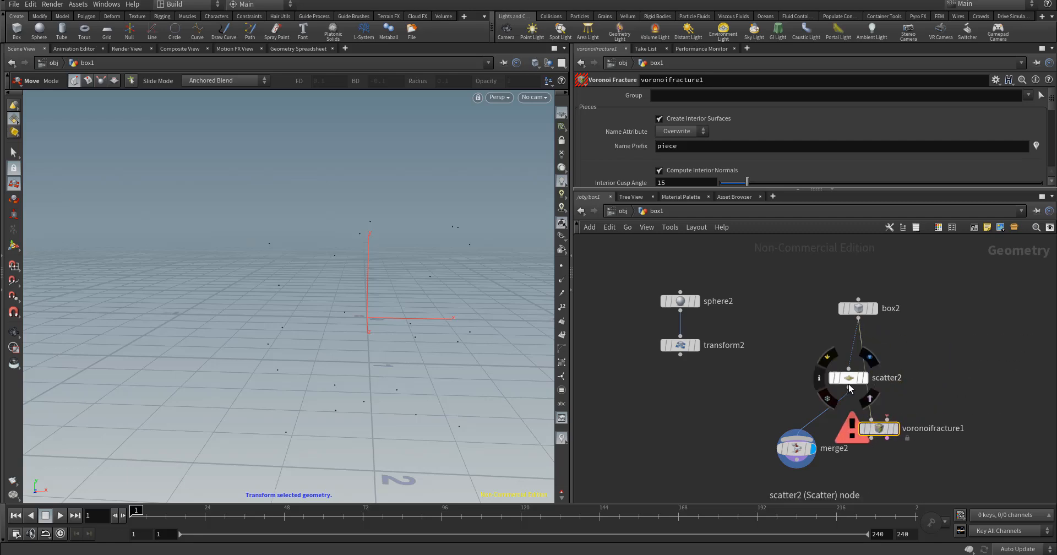
left_click_drag(848, 387, 887, 419)
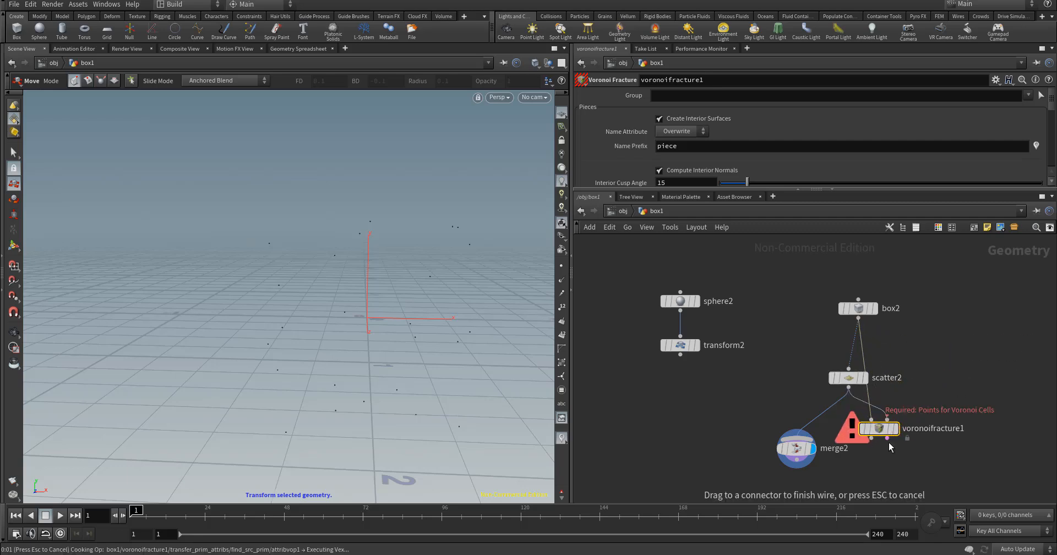
Step: Wire voronoifracture1's fractured geometry into merge2, cut the wire from scatter2 to merge2, and place merge2 below voronoifracture1
scroll(881, 396, "up", 2)
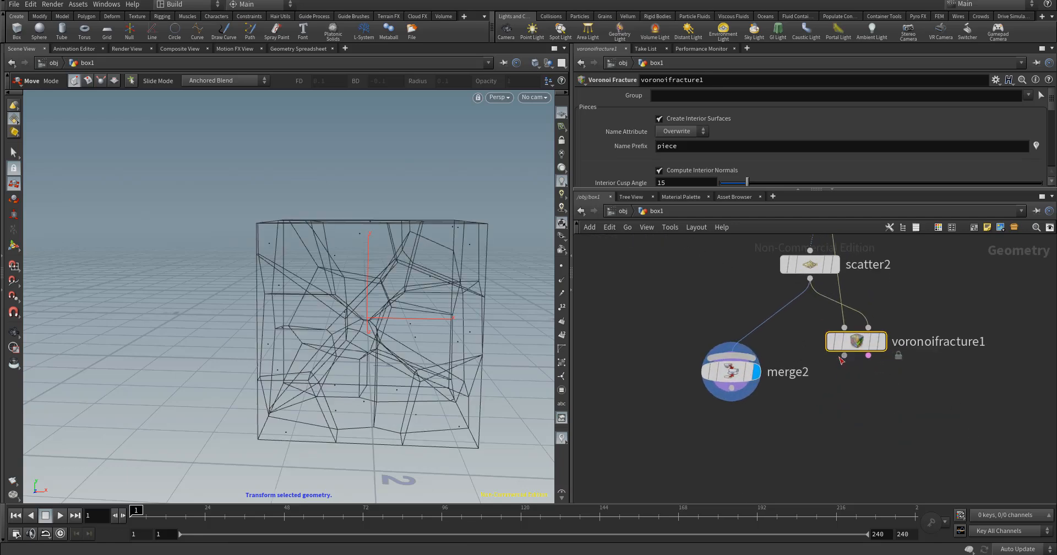
left_click_drag(844, 355, 751, 374)
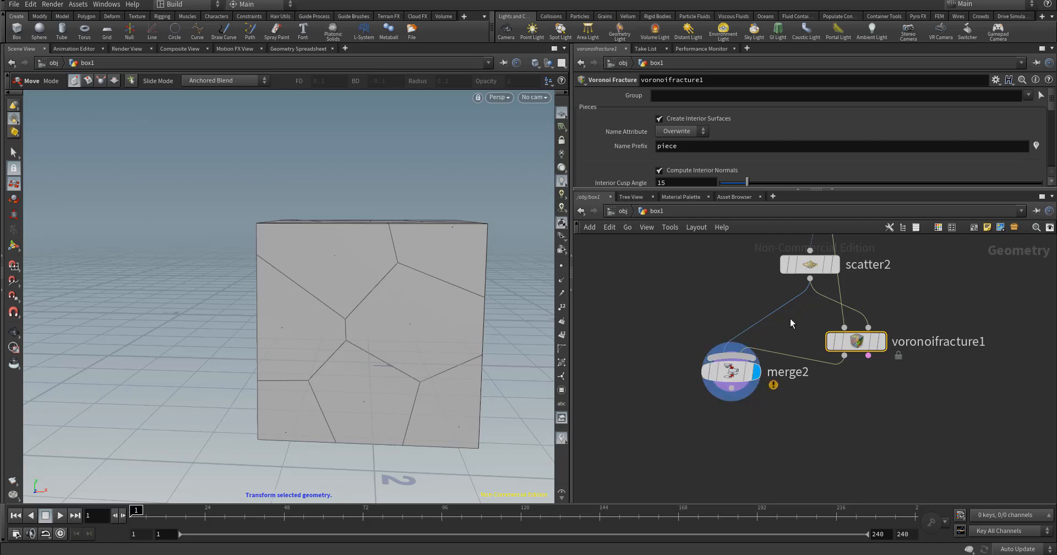
key("y")
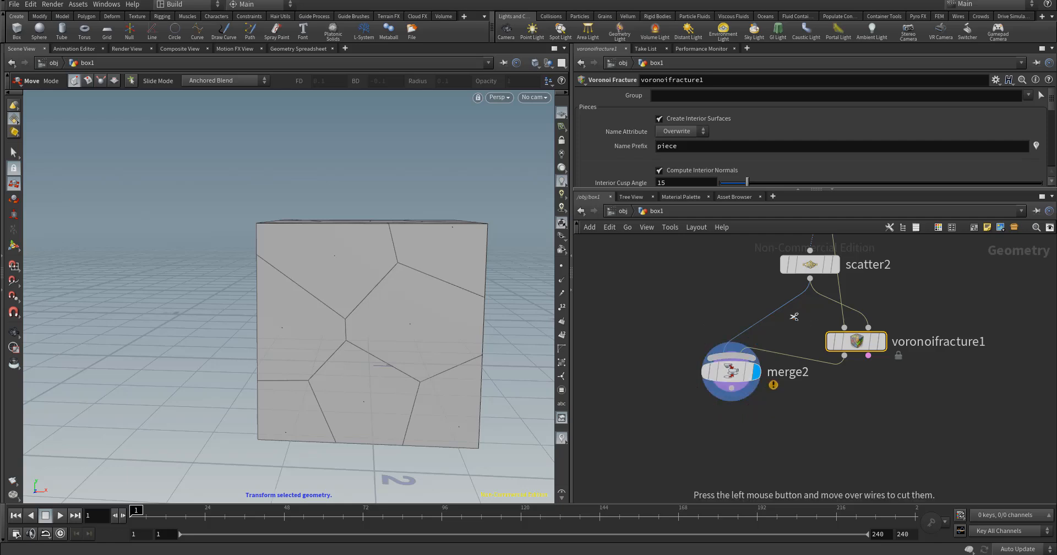
left_click_drag(794, 318, 758, 297)
left_click_drag(732, 380, 852, 443)
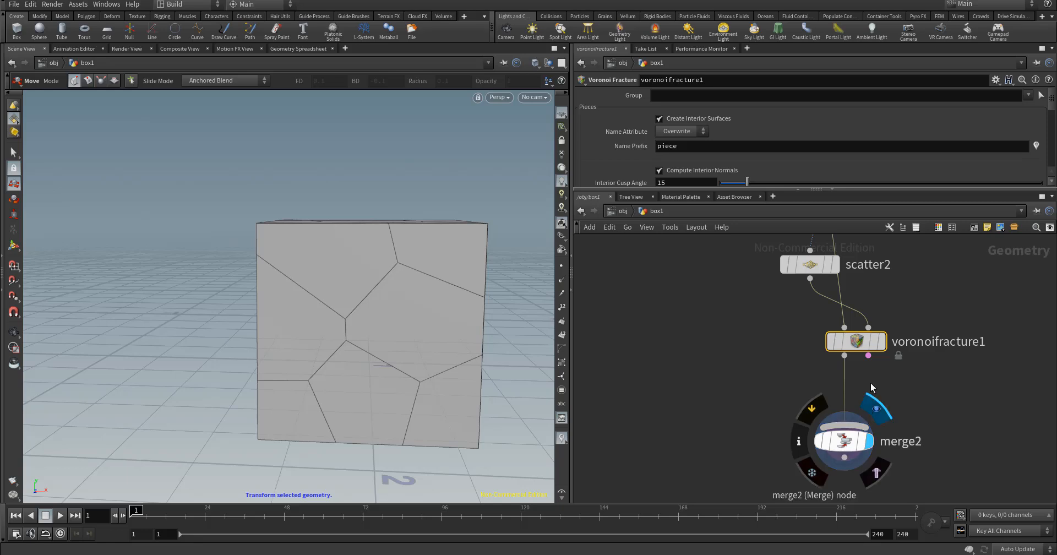
Step: Disconnect merge2 from voronoifracture1, display voronoifracture1 instead, and delete merge2
key("y")
left_click_drag(872, 386, 816, 378)
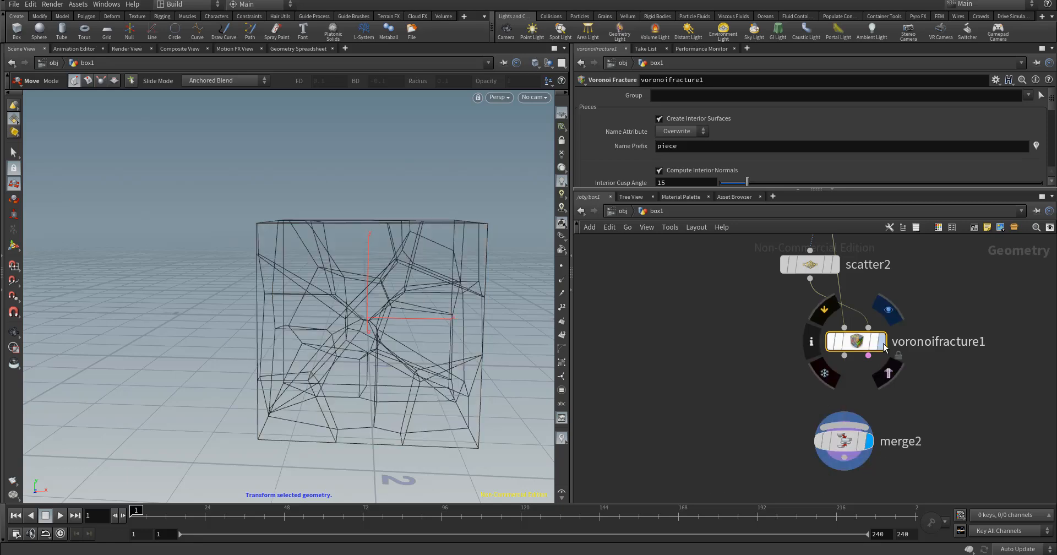
left_click(881, 341)
key("Delete")
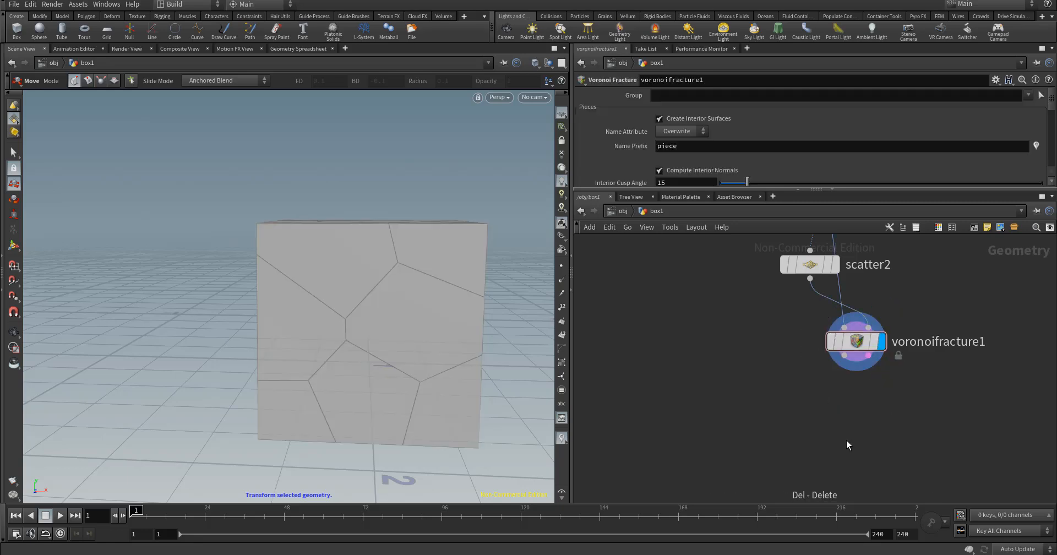
Step: Add a Null node below voronoifracture1, wire the fractured geometry into it, and display it
key("Tab")
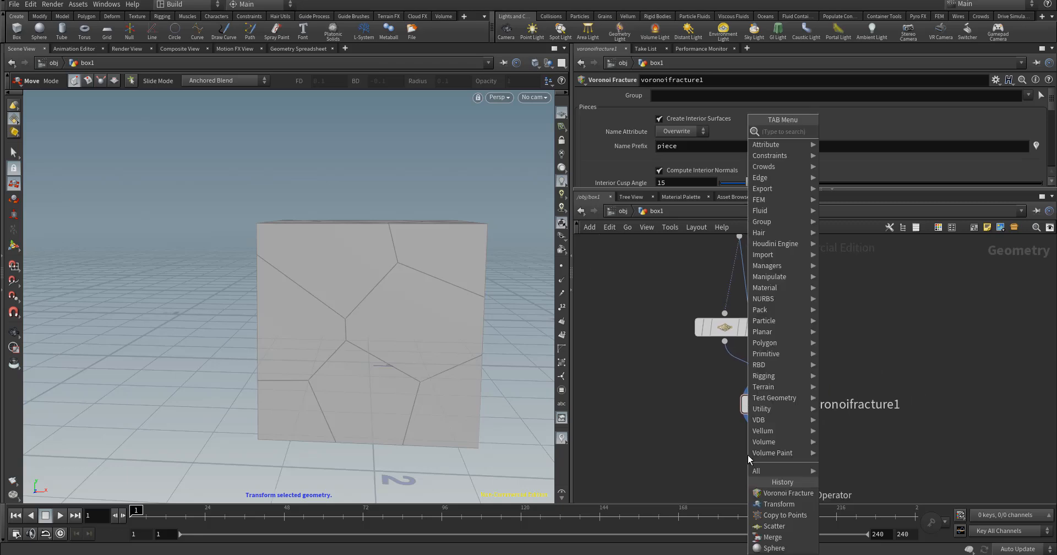
type("null")
key("Return")
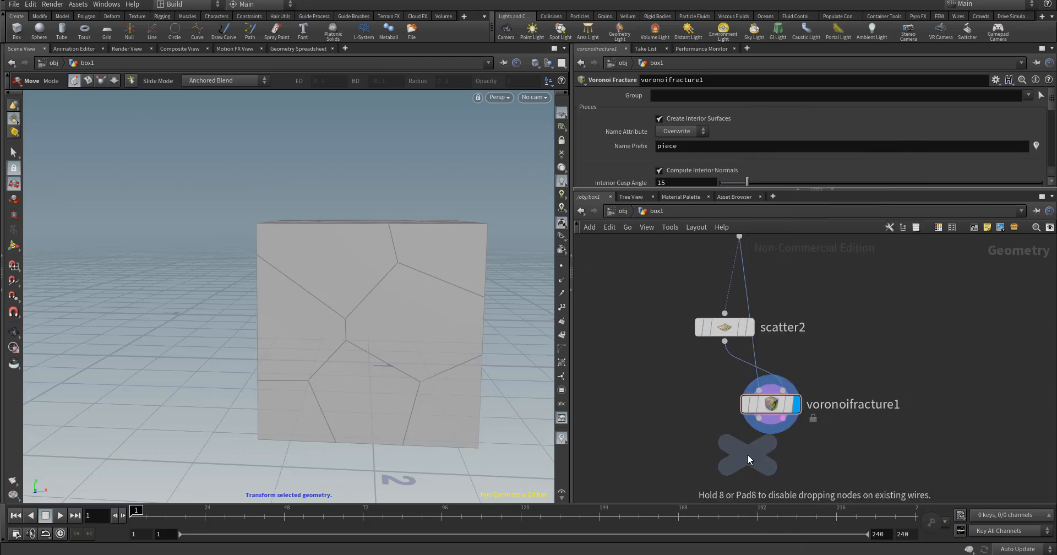
left_click(772, 494)
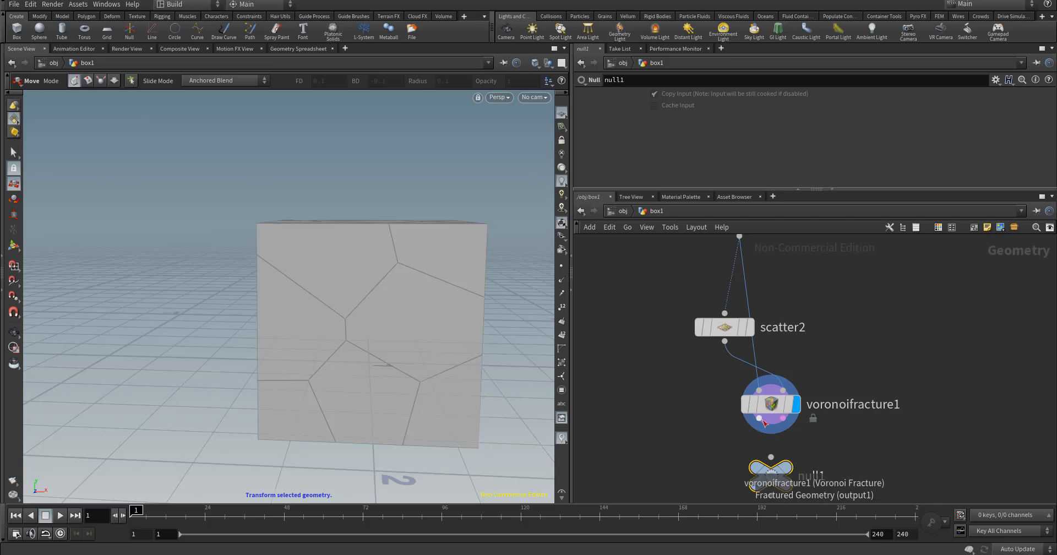
left_click(800, 446)
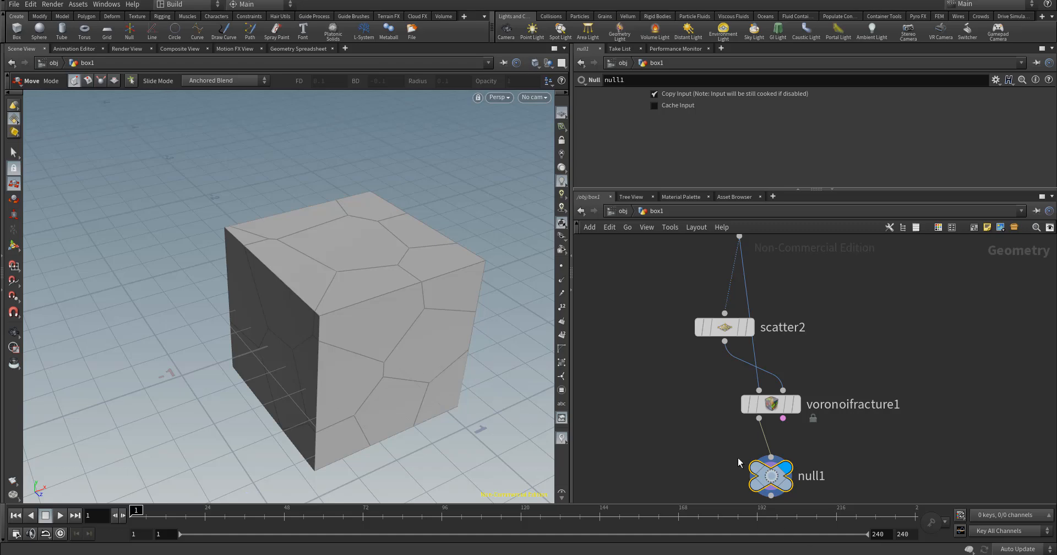
mouse_move(766, 478)
left_click_drag(767, 478, 758, 467)
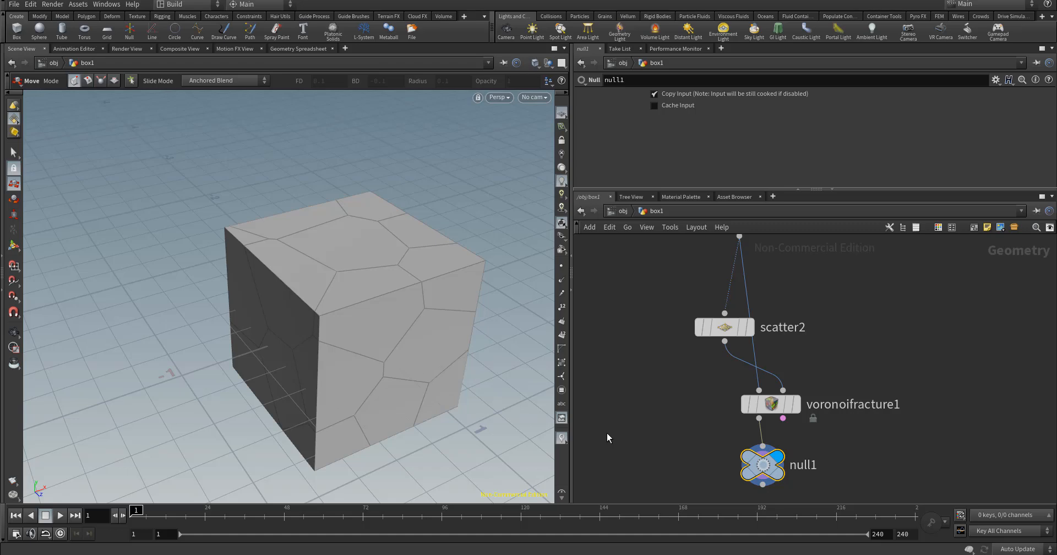
middle_click_drag(644, 414, 687, 406)
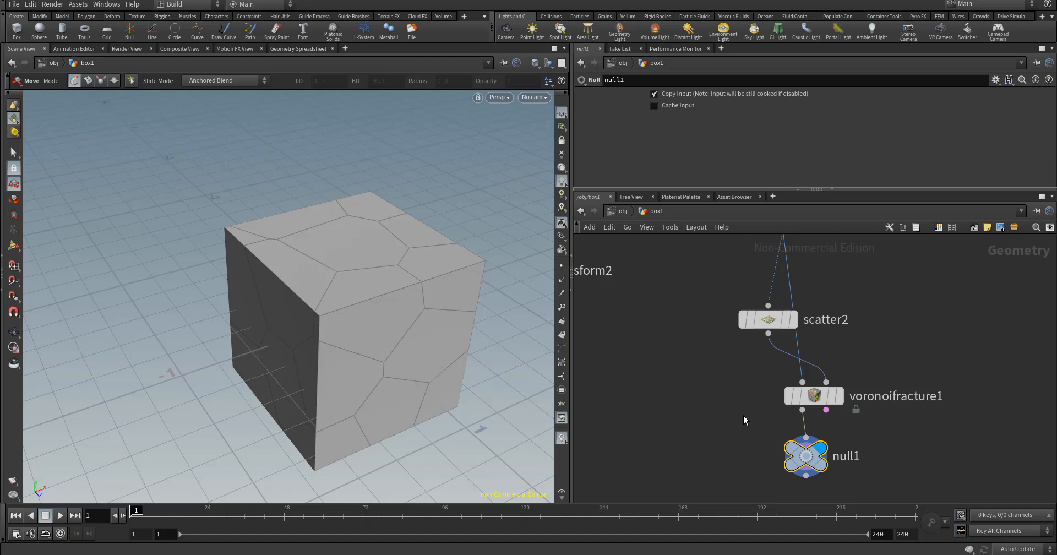
middle_click(820, 416)
middle_click_drag(871, 354, 823, 361)
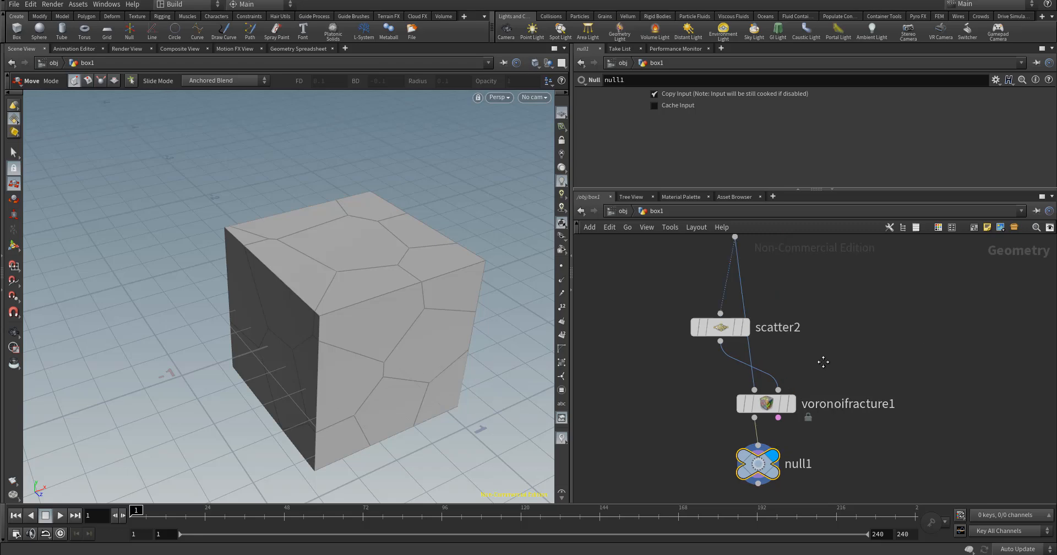
scroll(842, 366, "down", 5)
scroll(881, 404, "up", 4)
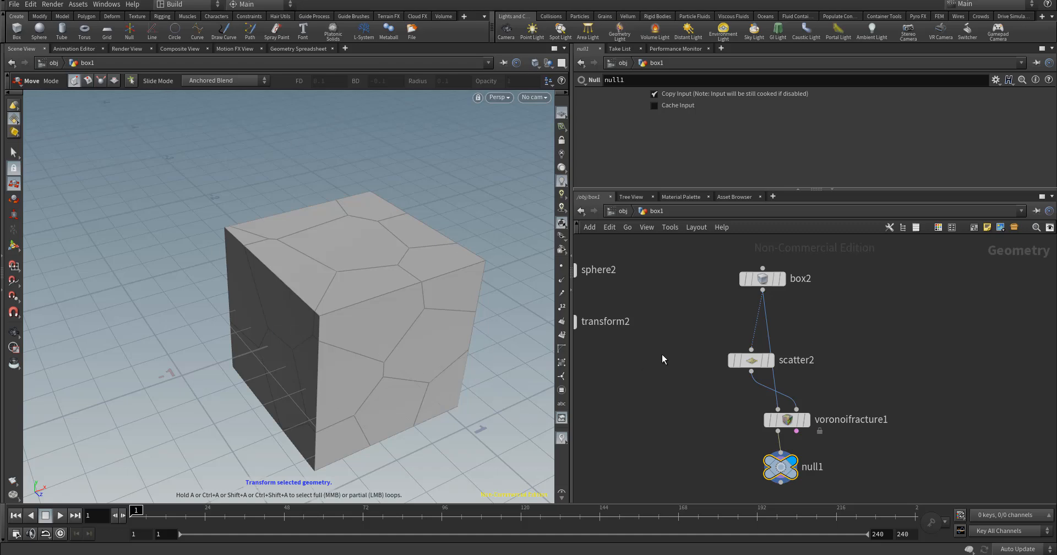
Step: Move null1 down and insert an Exploded View node on the wire between voronoifracture1 and null1
left_click_drag(782, 476, 779, 455)
key("Tab")
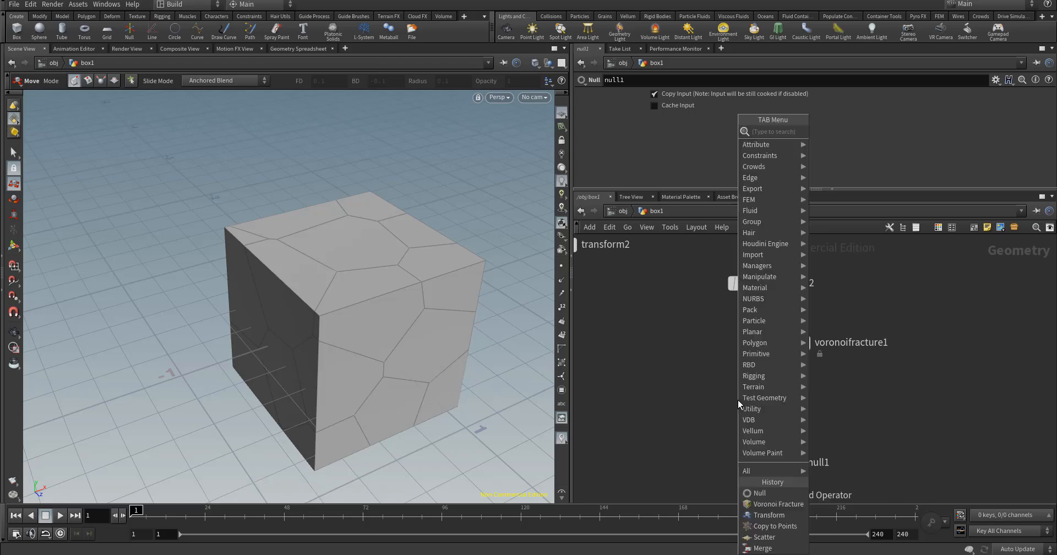
type("explo")
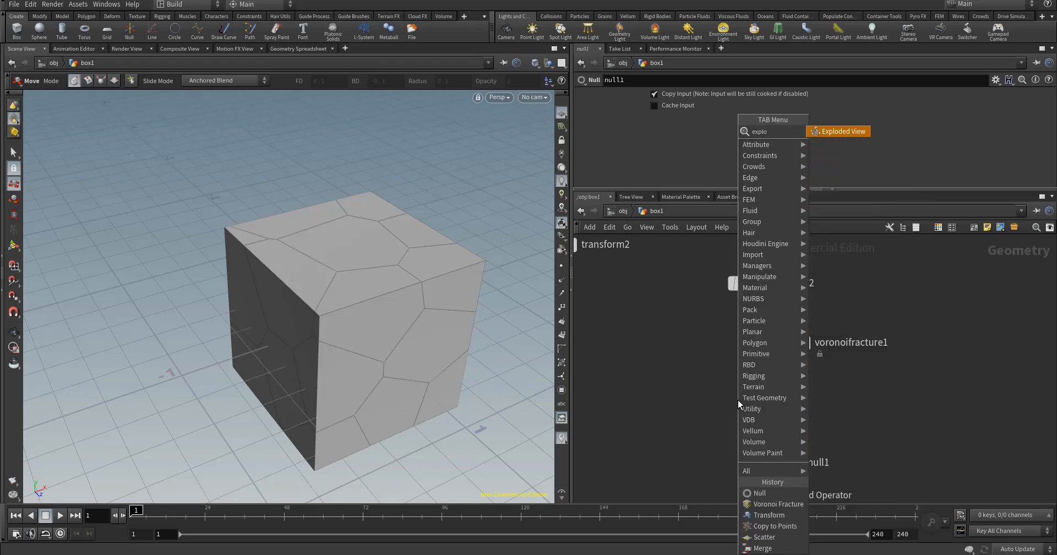
key("Return")
left_click(786, 405)
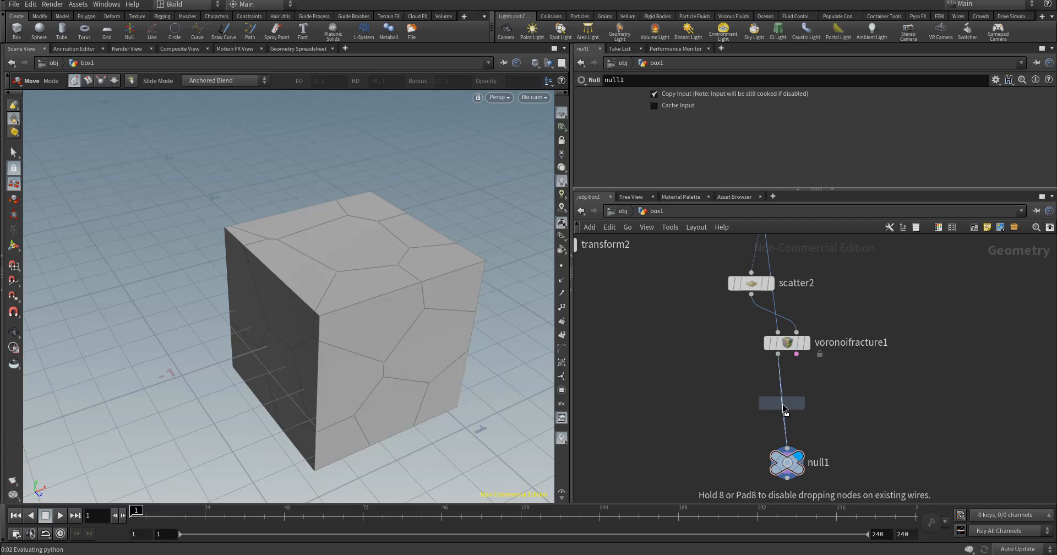
Step: Examine the exploded pieces of the fractured box from several angles and distances
left_click_drag(367, 342, 268, 371)
middle_click_drag(269, 371, 344, 300)
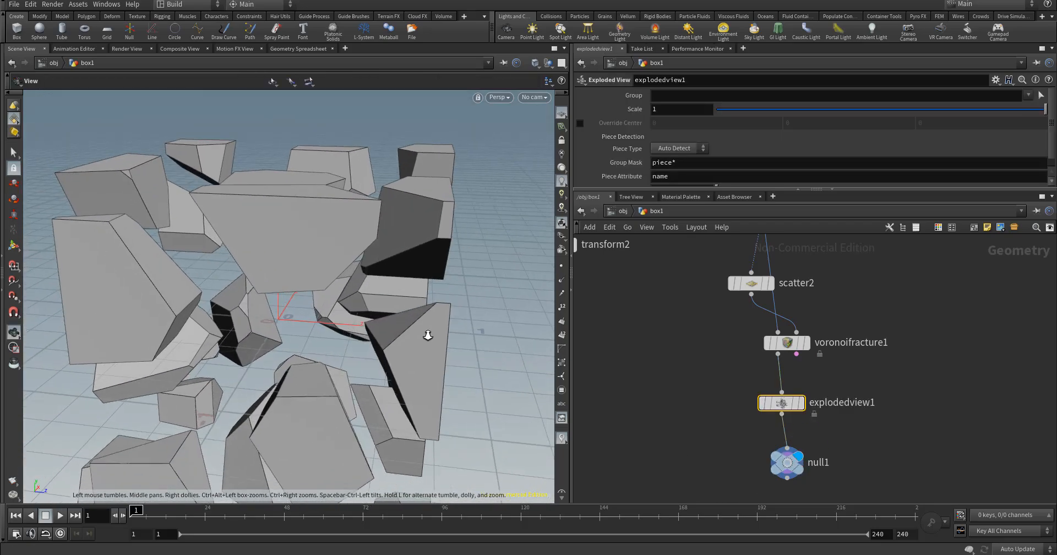
right_click_drag(427, 336, 359, 362)
right_click_drag(265, 328, 225, 271)
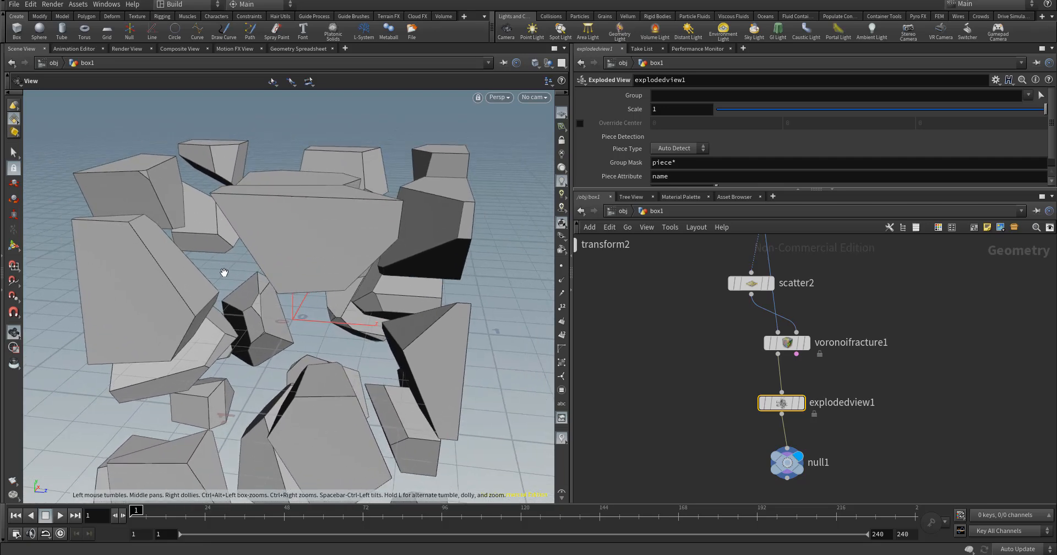
left_click_drag(225, 271, 305, 301)
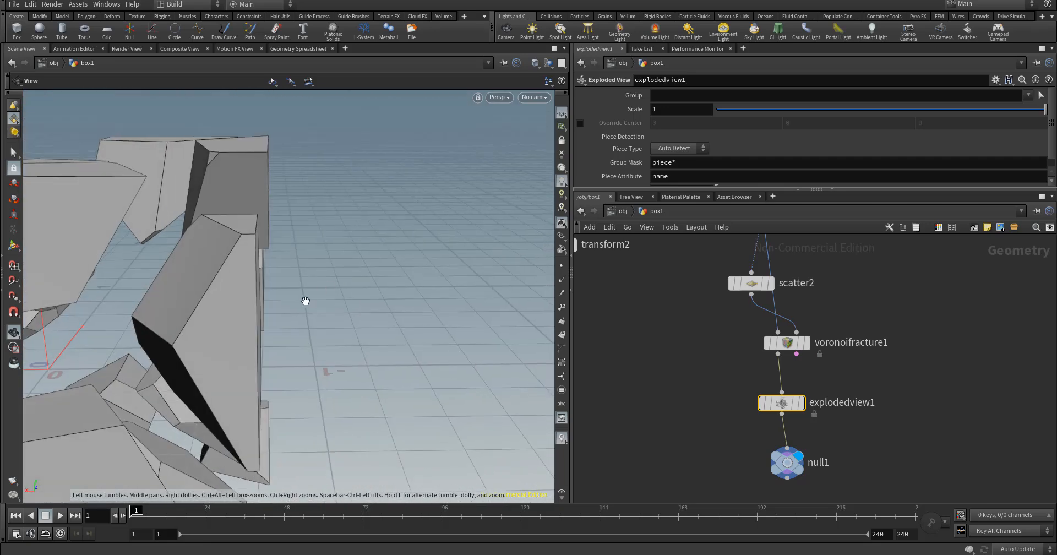
middle_click_drag(318, 302, 389, 268)
right_click_drag(389, 268, 501, 345)
left_click_drag(500, 344, 330, 309)
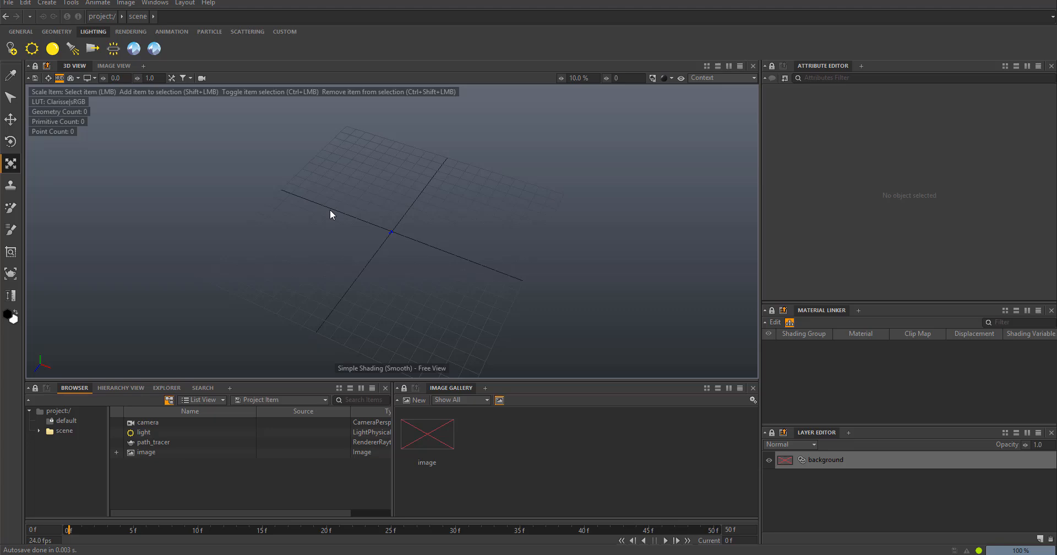
Step: In Clarisse, look over the empty scene and review the item types that can be created in the scene context
left_click_drag(331, 210, 331, 183, "alt")
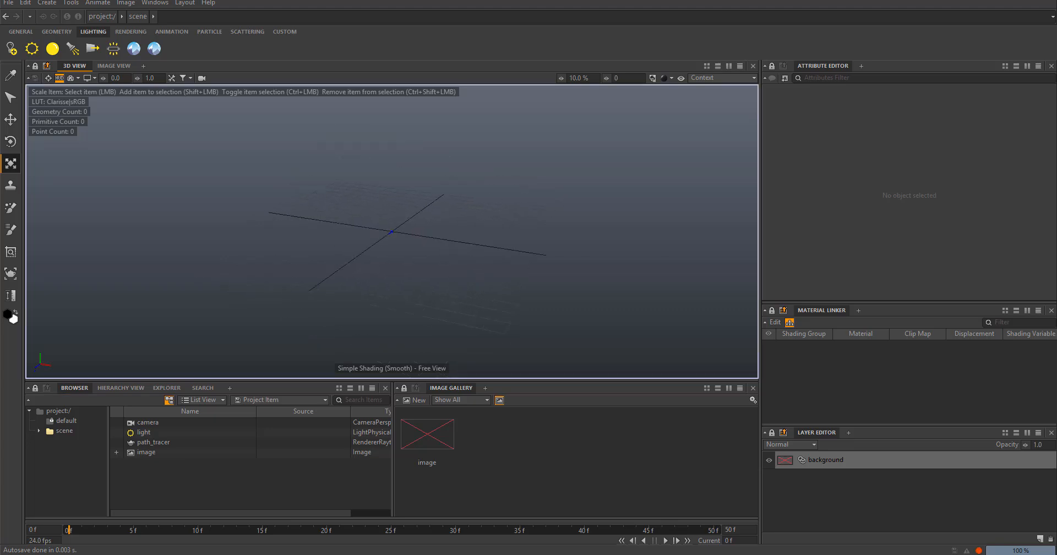
right_click_drag(331, 183, 372, 257, "alt")
middle_click_drag(372, 256, 355, 280, "alt")
right_click_drag(355, 280, 306, 195, "alt")
right_click(163, 474)
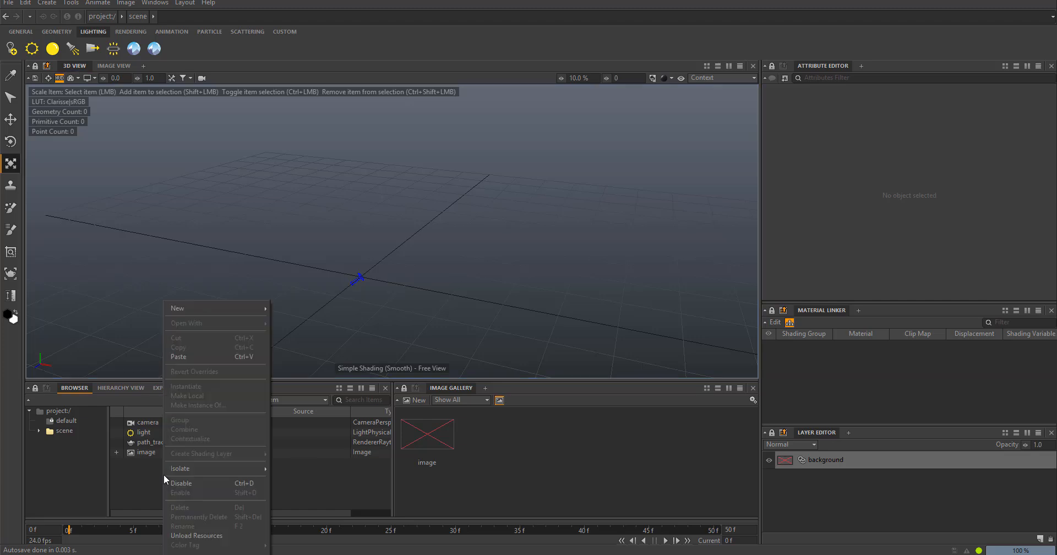
mouse_move(200, 310)
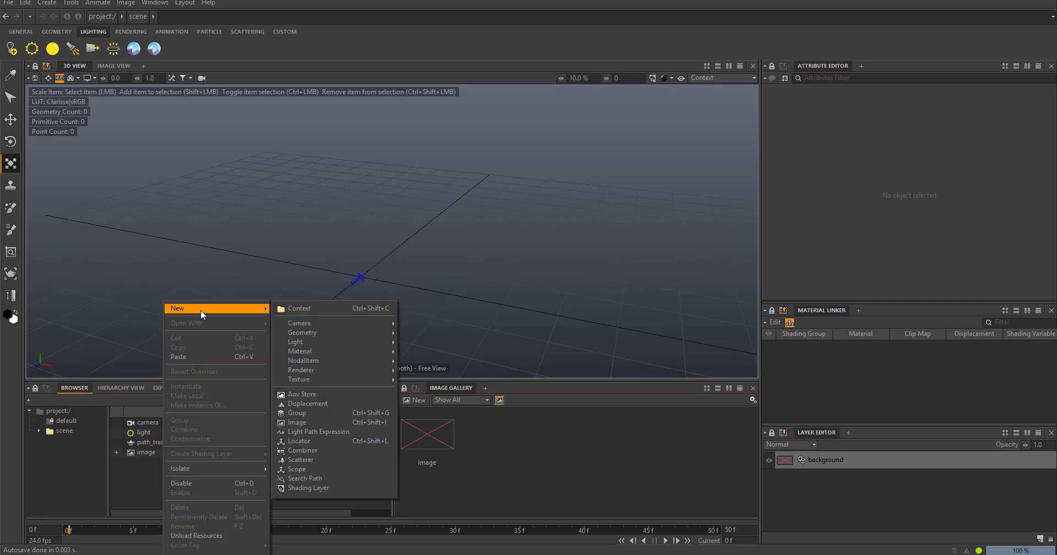
left_click(136, 487)
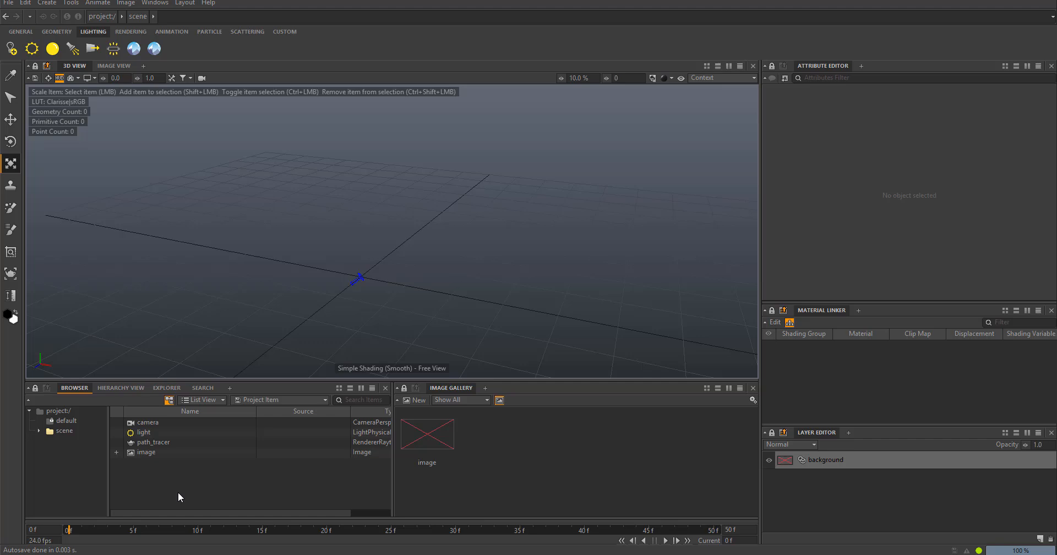
Step: Create a Polygrid in the scene context and scale it up uniformly about its centre
right_click(165, 474)
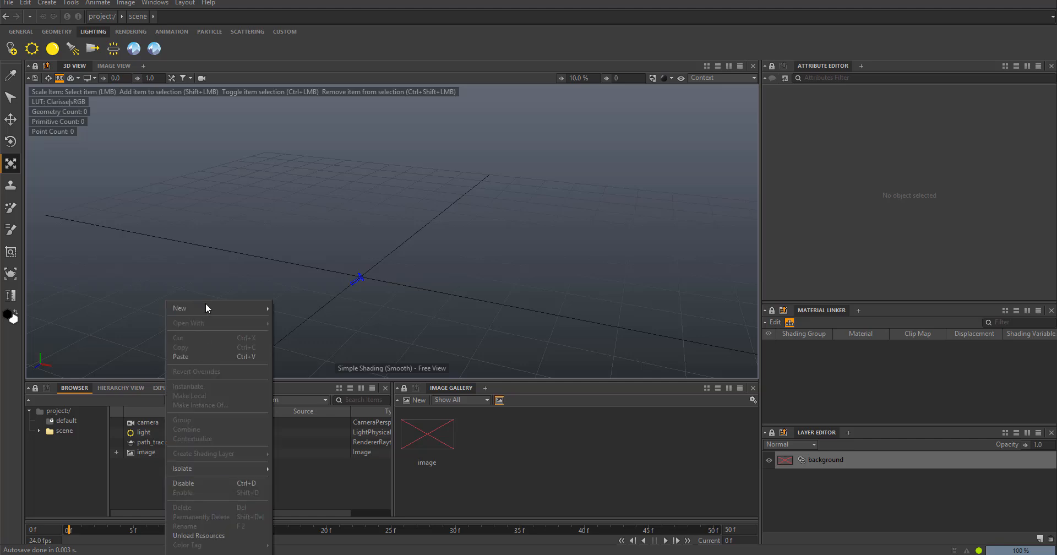
mouse_move(206, 306)
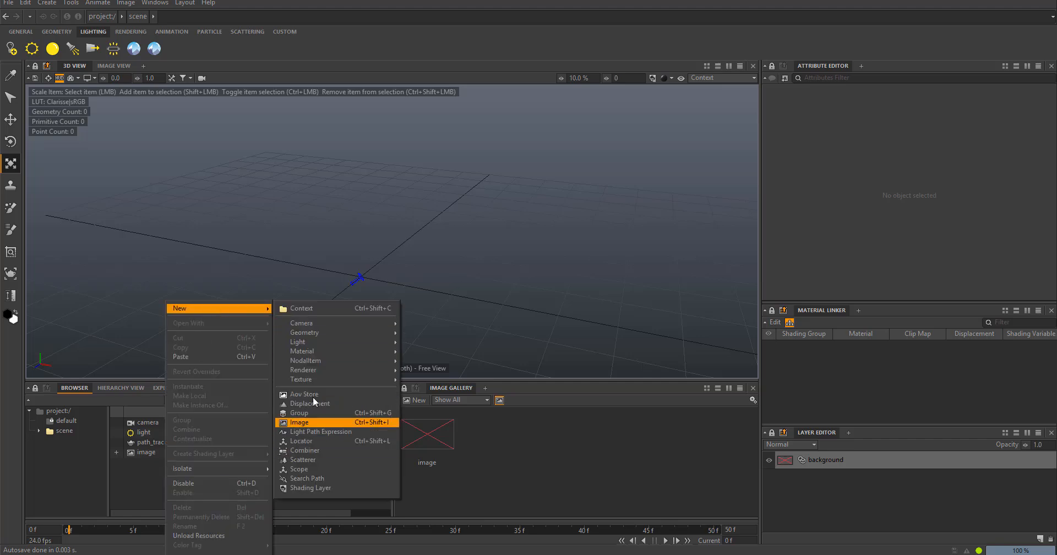
mouse_move(317, 333)
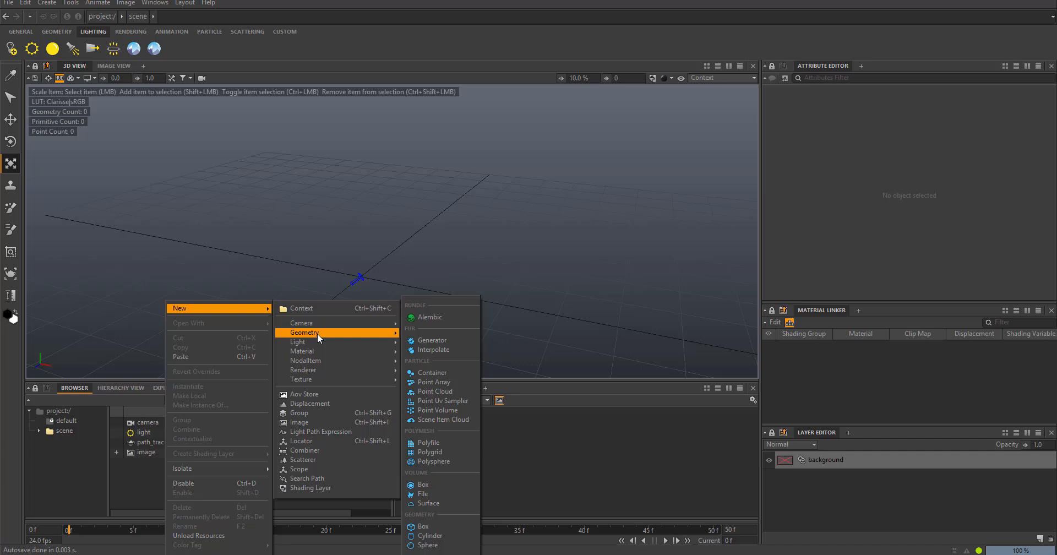
left_click(436, 453)
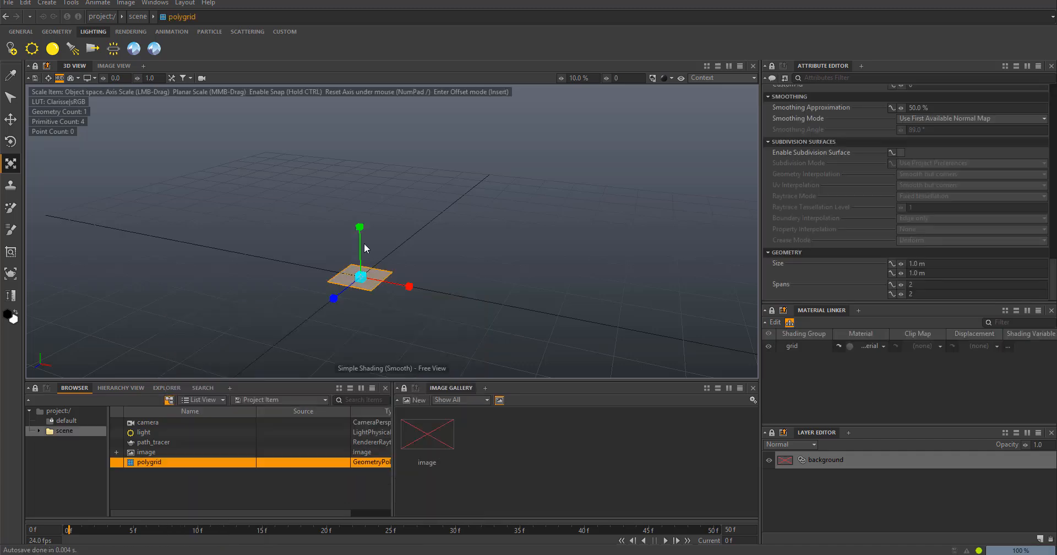
left_click_drag(655, 246, 820, 149)
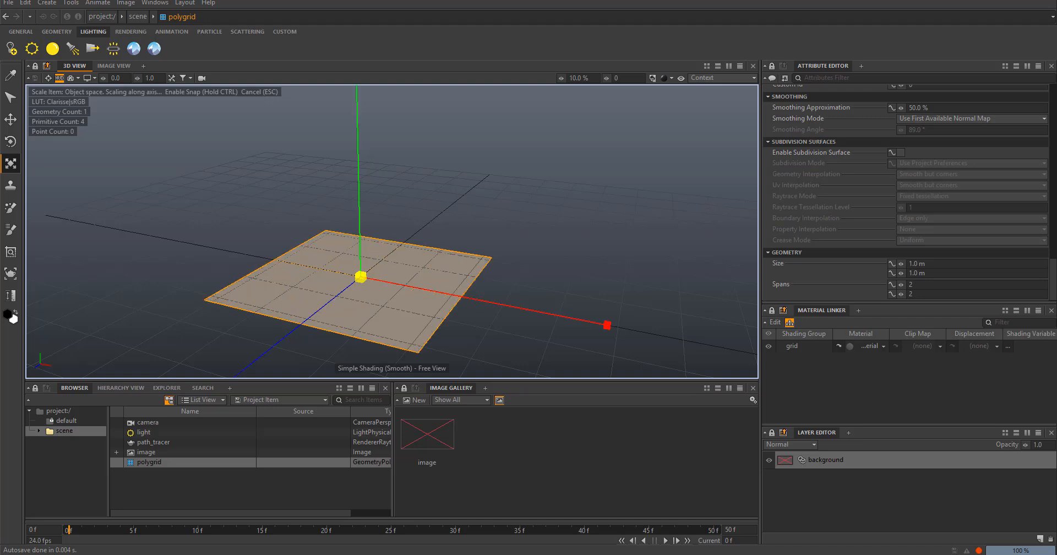
Step: Scale the polygrid up uniformly to about 8.33 and set its spans to 6 by 6
left_click_drag(361, 276, 720, 292)
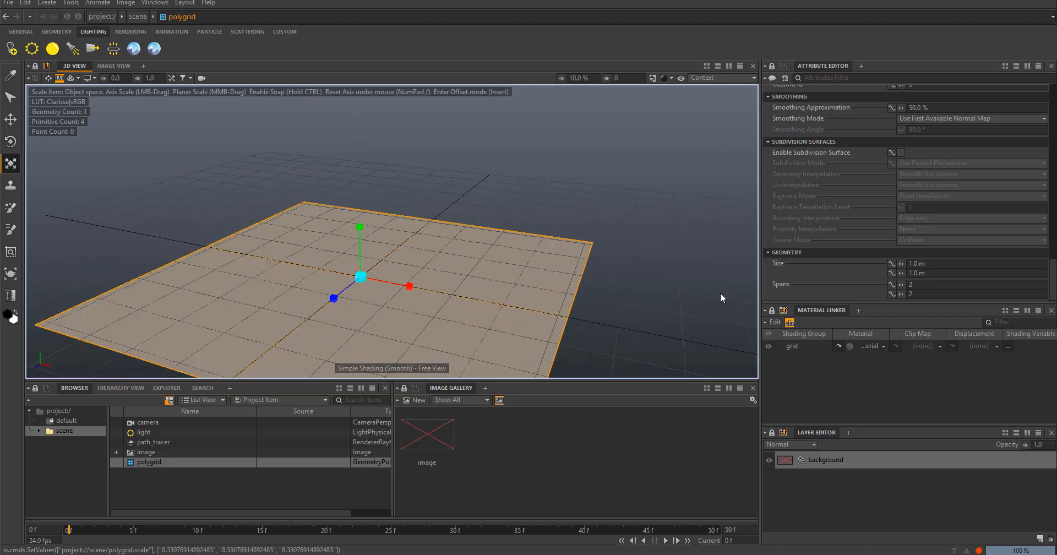
left_click(909, 285)
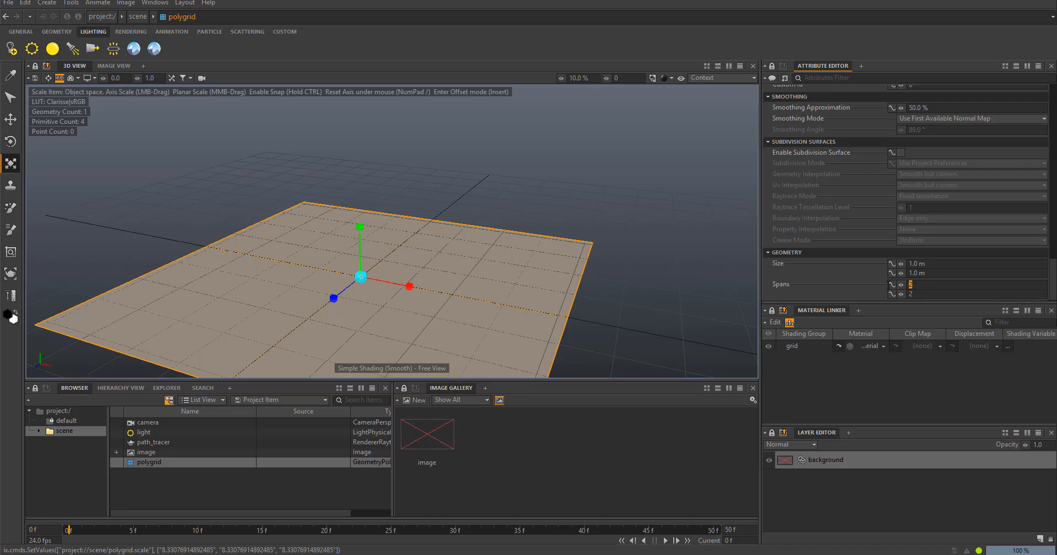
type("6")
key("Return")
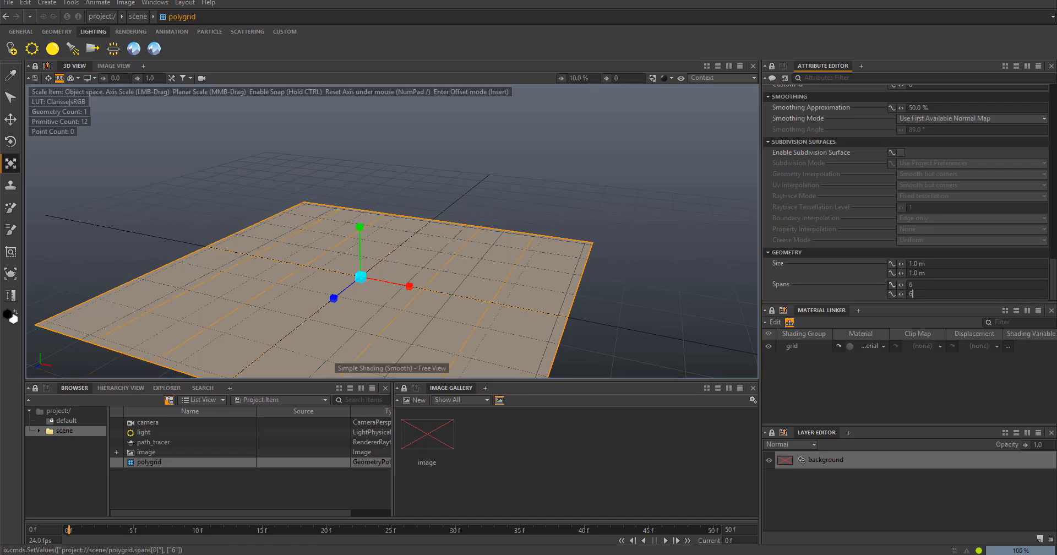
scroll(308, 242, "down", 4)
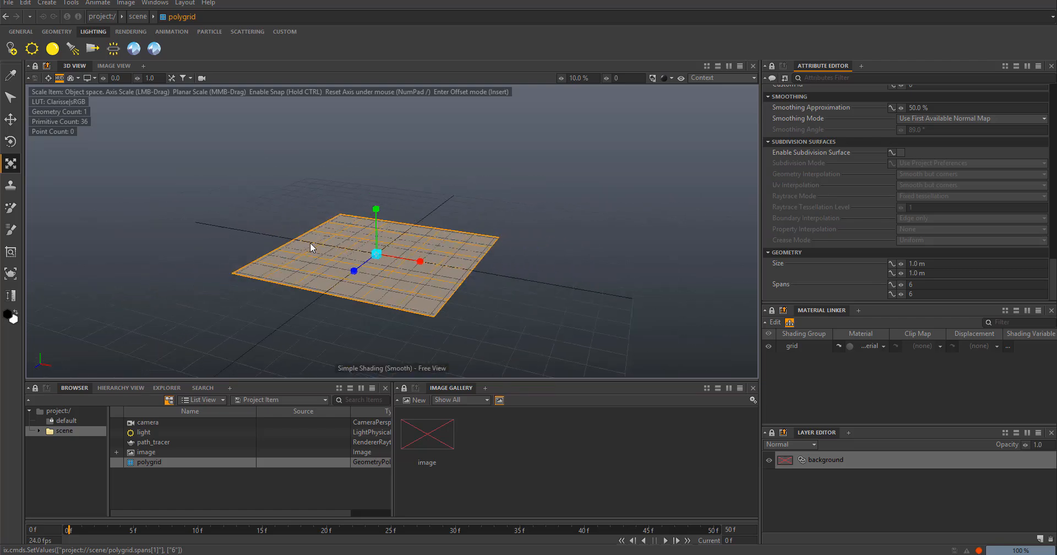
scroll(309, 243, "up", 2)
Step: Create a Scatterer item in the scene context
right_click(176, 487)
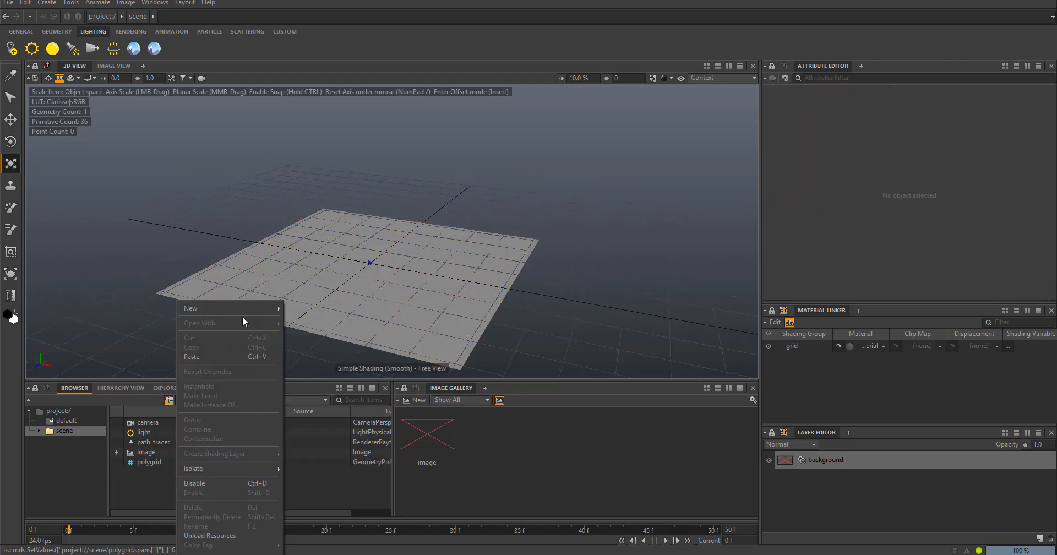
mouse_move(242, 309)
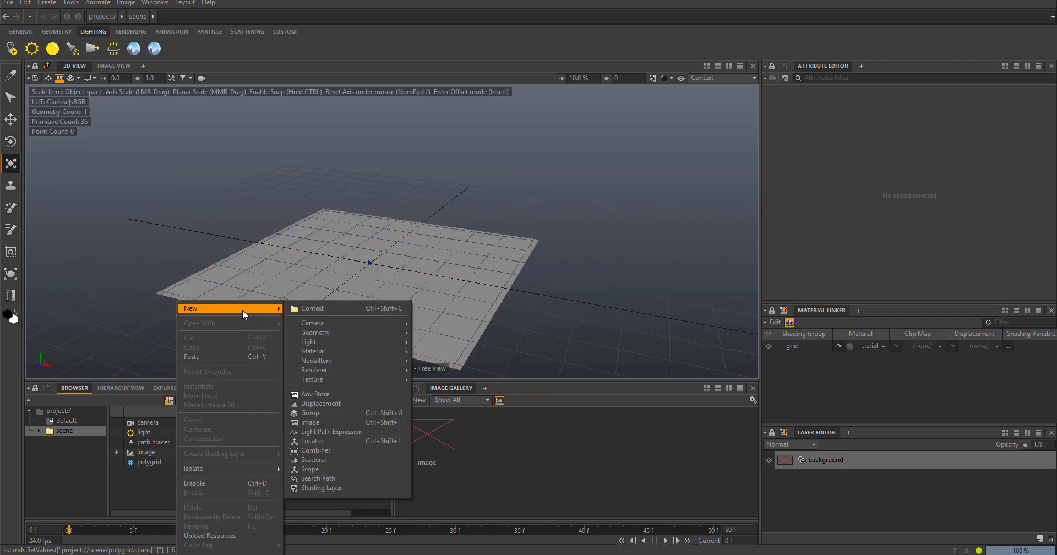
left_click(345, 461)
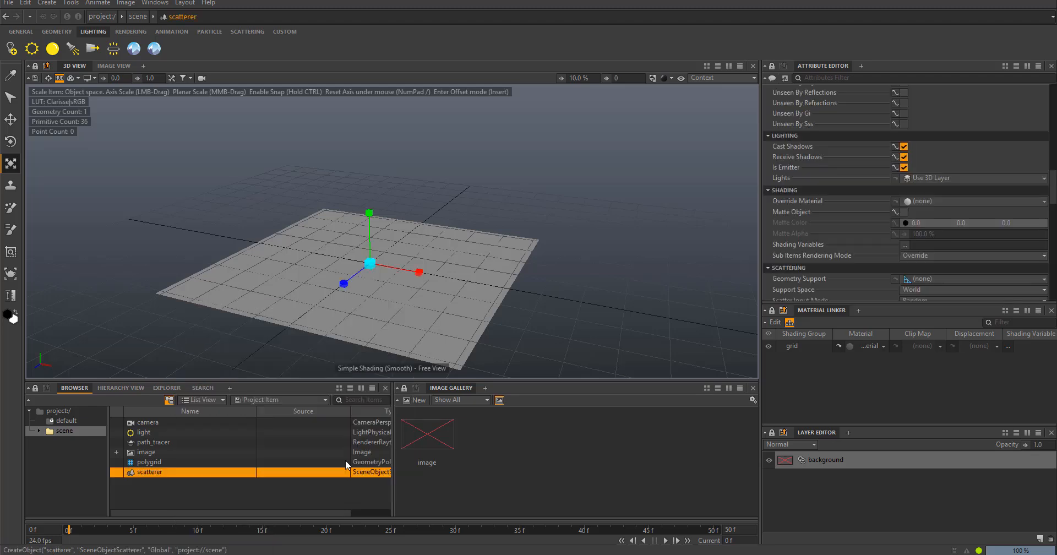
Step: Create a Polysphere in the scene context and scale it down uniformly to about 0.7
left_click(194, 486)
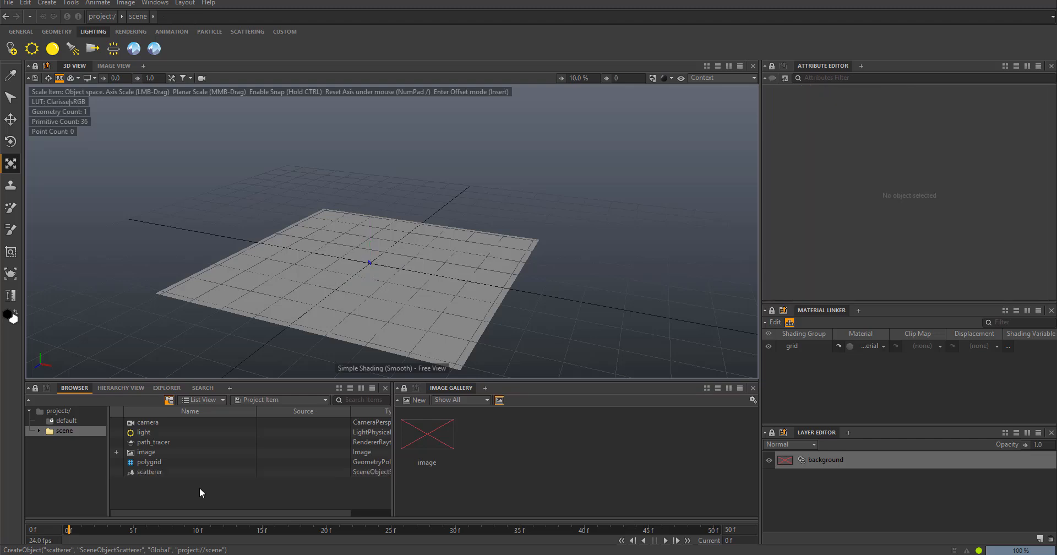
right_click(199, 487)
mouse_move(262, 309)
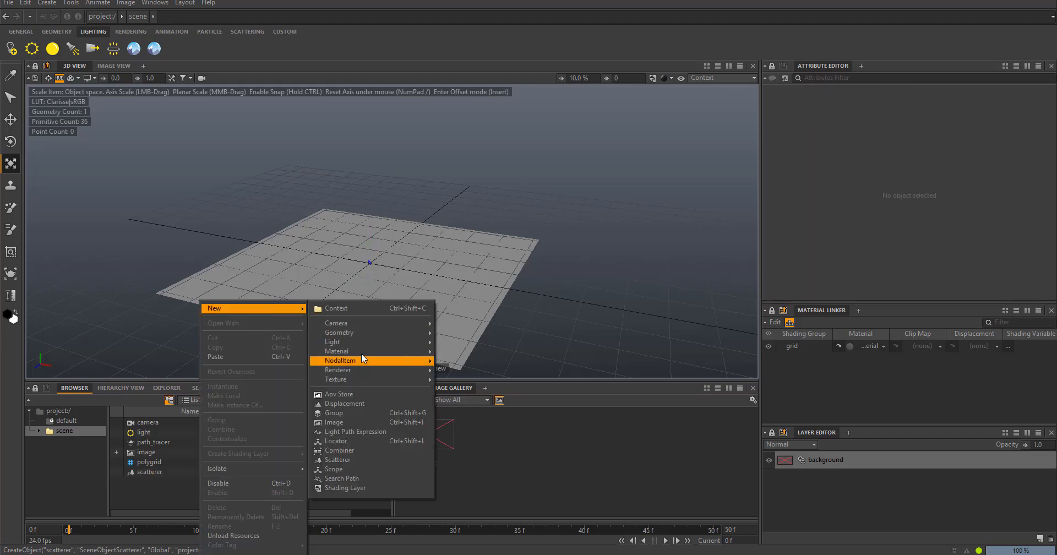
mouse_move(356, 332)
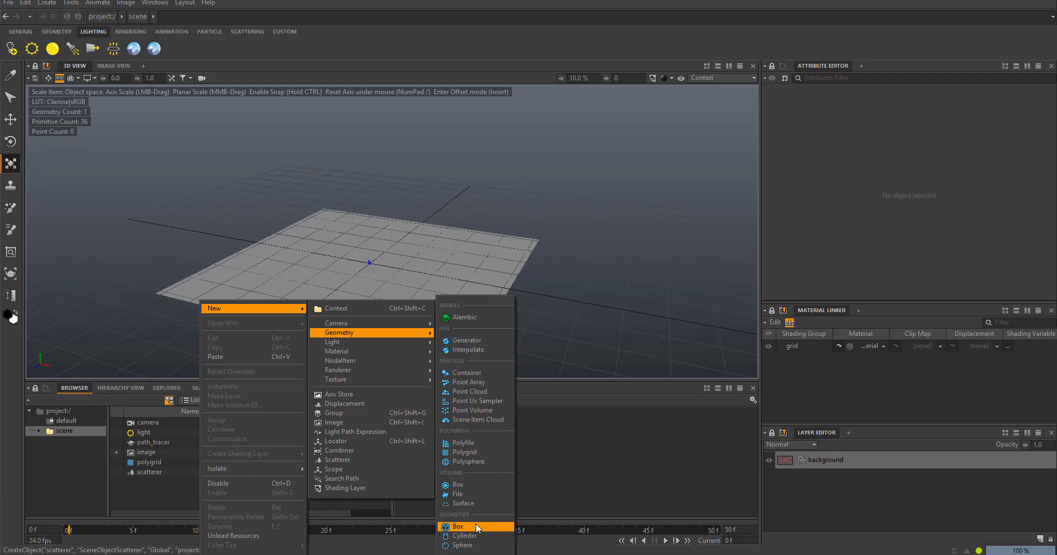
left_click(468, 461)
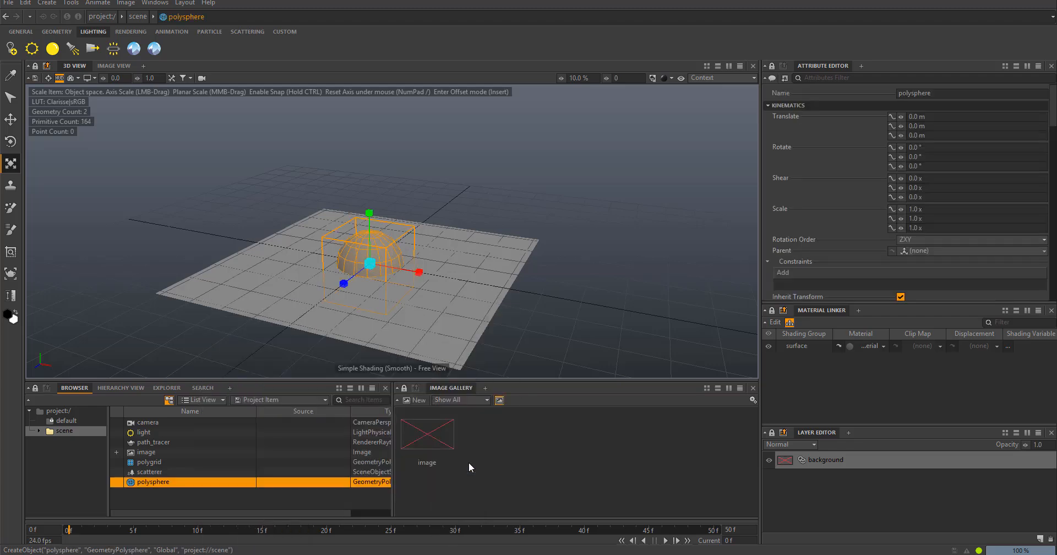
left_click_drag(370, 264, 299, 278)
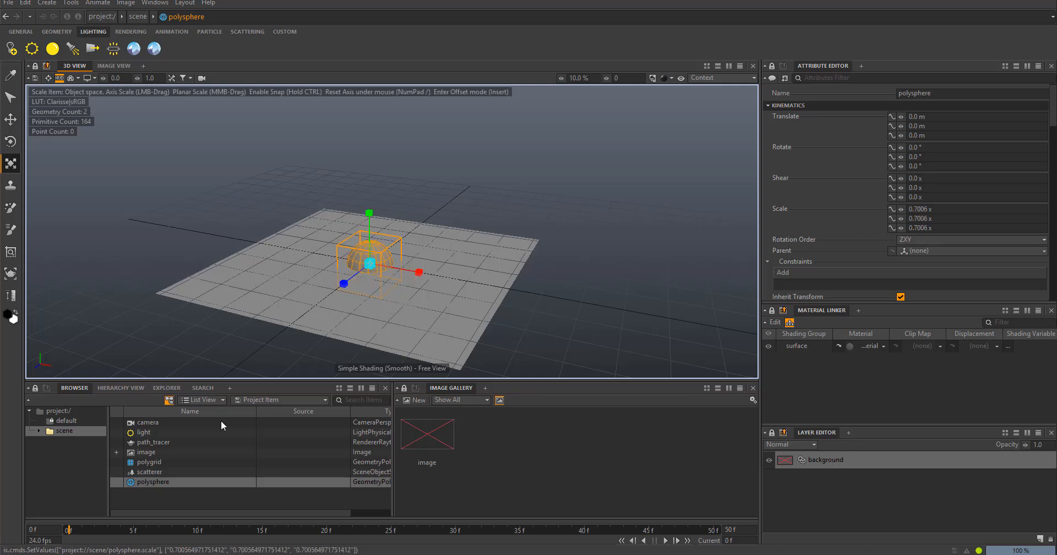
Step: Raise the polysphere to about 2.92 m above the grid and shrink it uniformly to about 0.56
key("w")
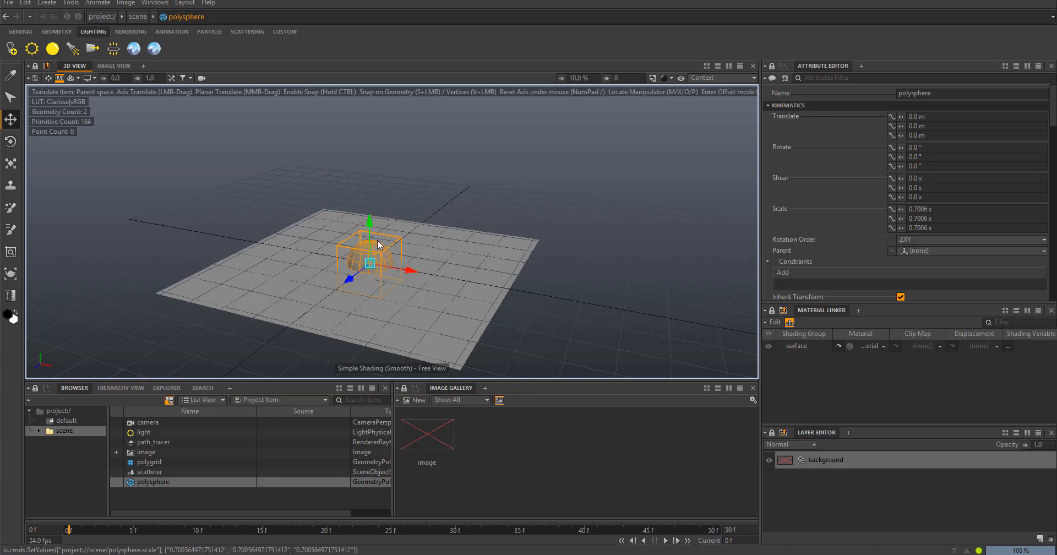
left_click_drag(370, 219, 370, 129)
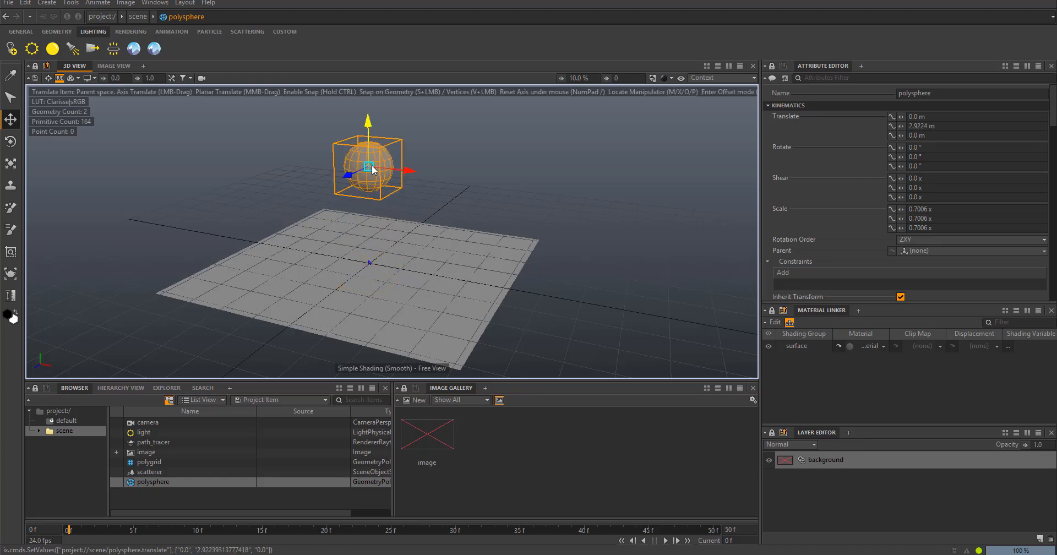
key("r")
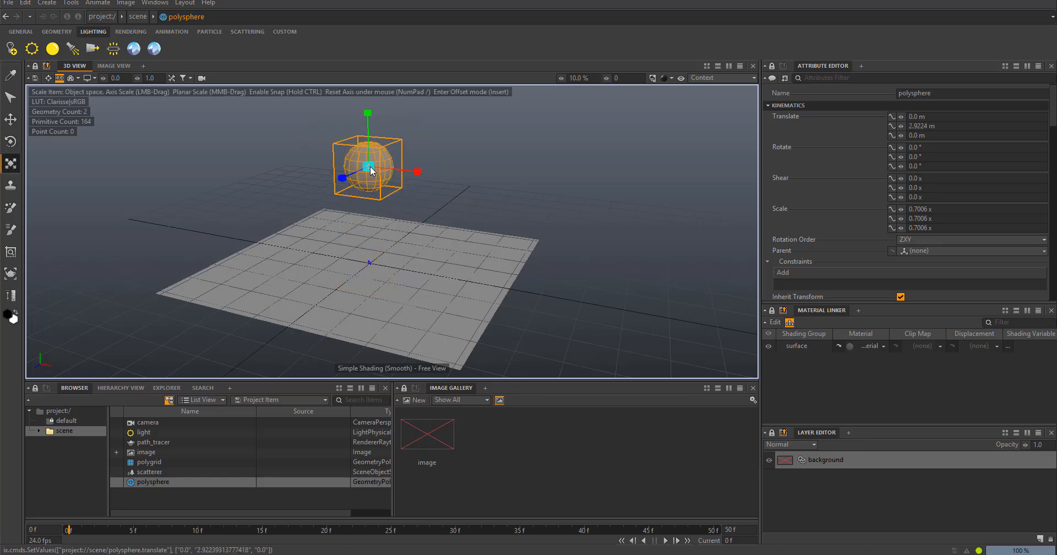
left_click_drag(370, 170, 347, 177)
Step: Assign the polygrid as the scatterer's Geometry Support
left_click(145, 471)
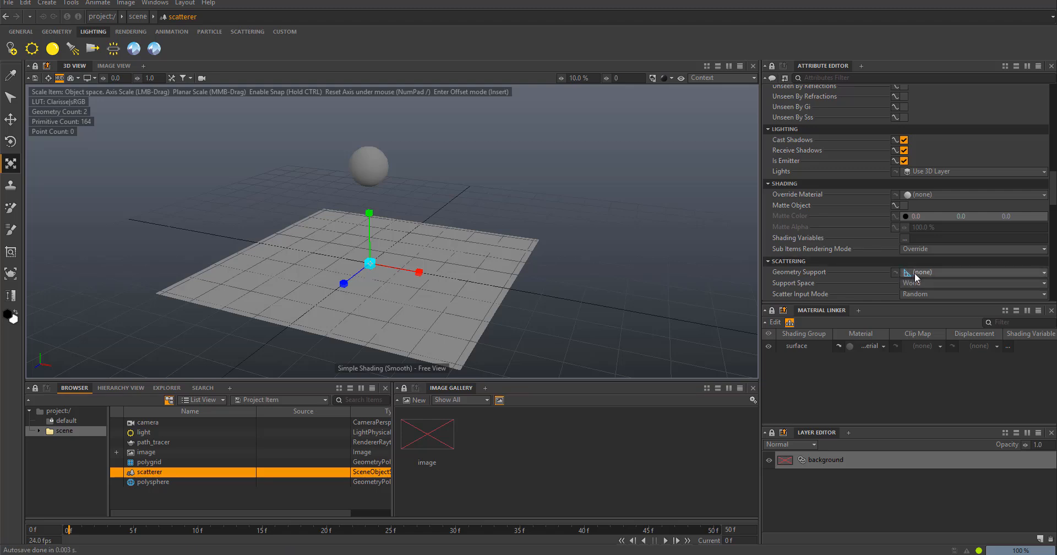
left_click(908, 274)
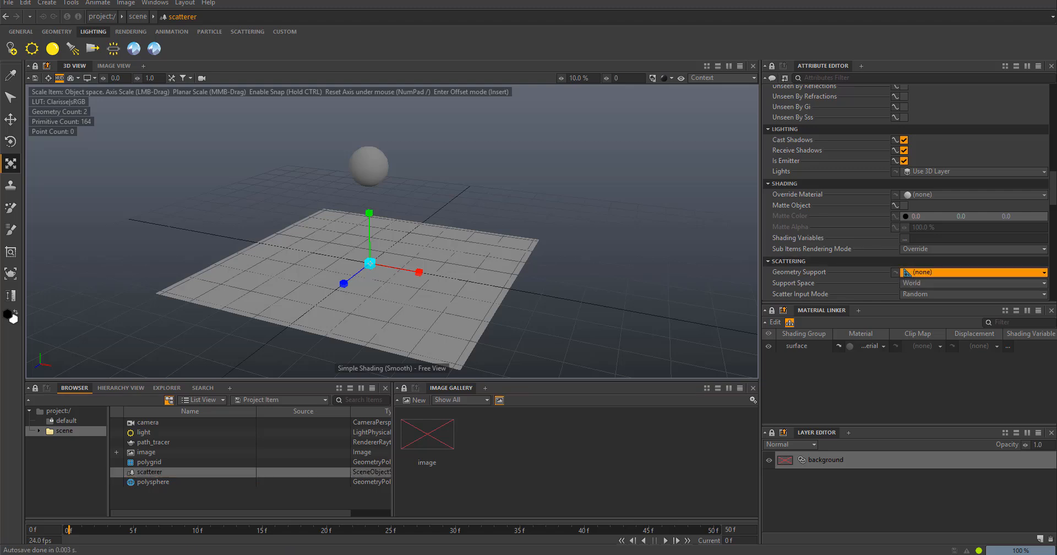
left_click_drag(0, 210, 586, 214)
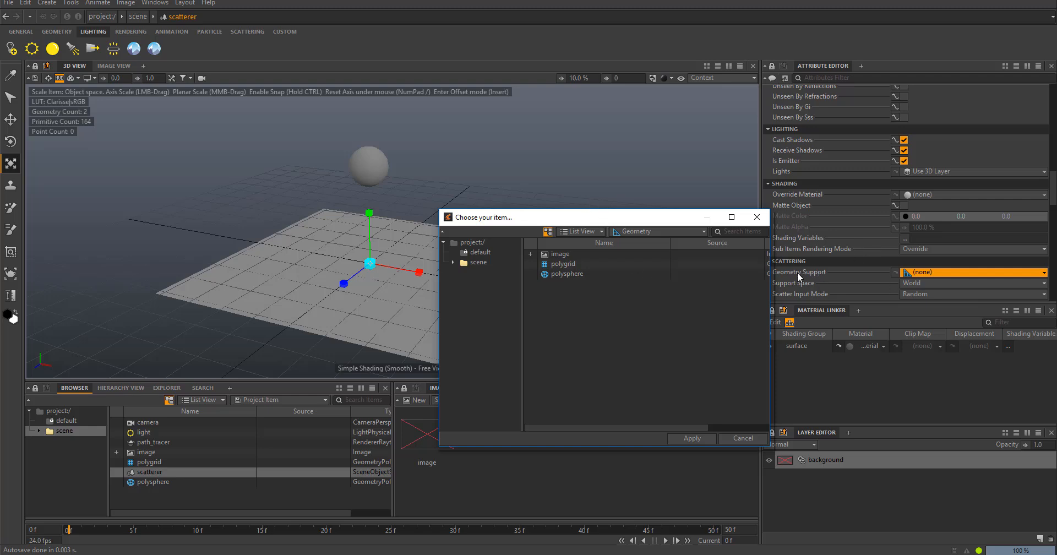
left_click(553, 265)
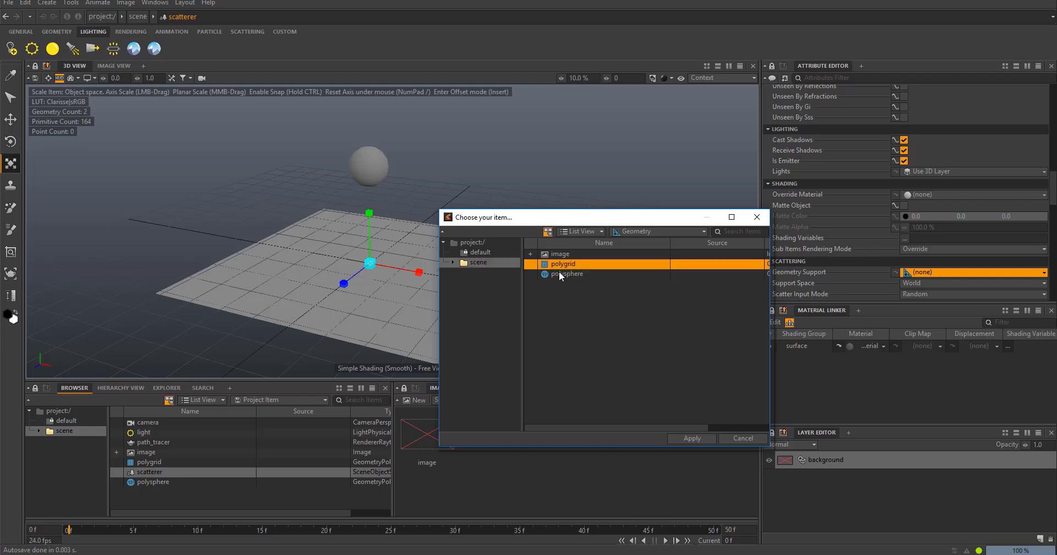
left_click(702, 438)
Step: Add the polysphere to the scatterer's Geometries and lower the source polysphere to a height of about 2.16 m
scroll(841, 266, "down", 5)
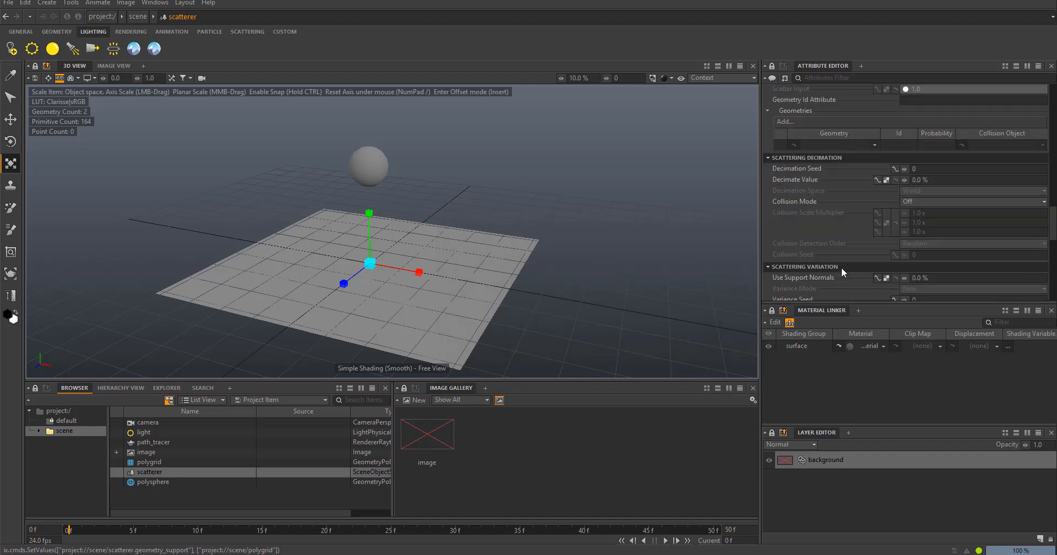
left_click(784, 121)
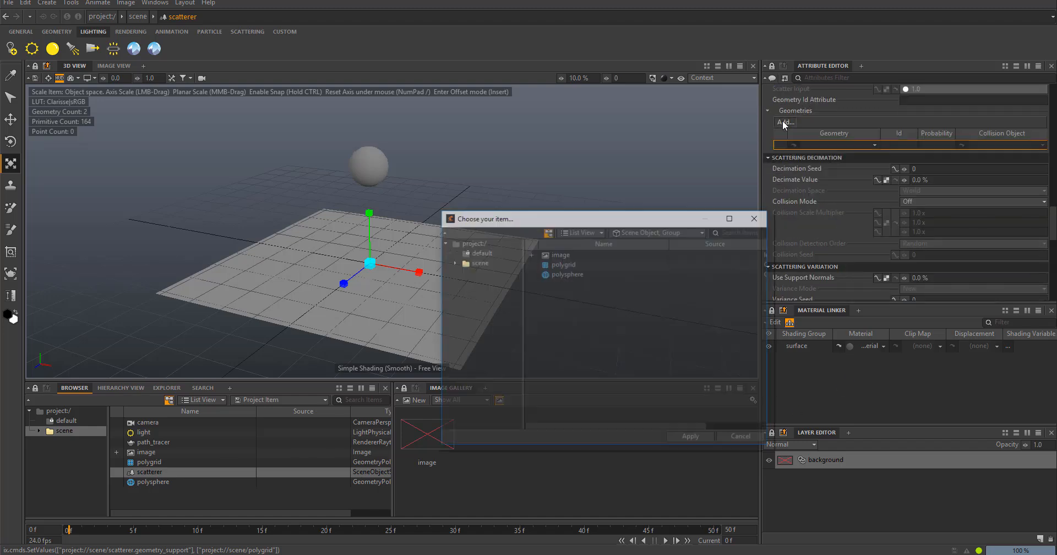
left_click(572, 275)
left_click(689, 440)
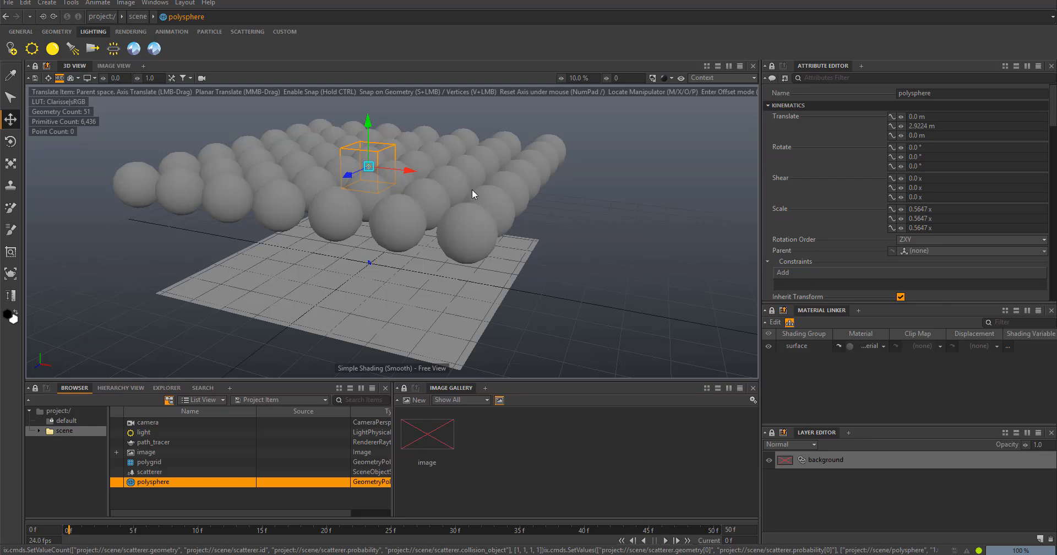
left_click_drag(368, 122, 377, 142)
Step: Set the polygrid's spans to 4 by 4
left_click(185, 464)
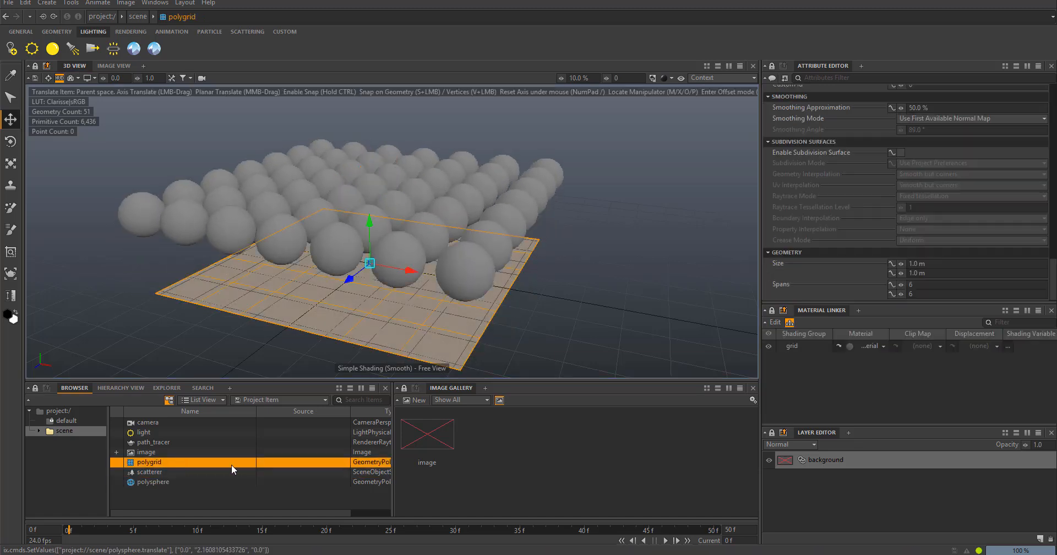
left_click(908, 284)
type("4")
key("Tab")
type("4")
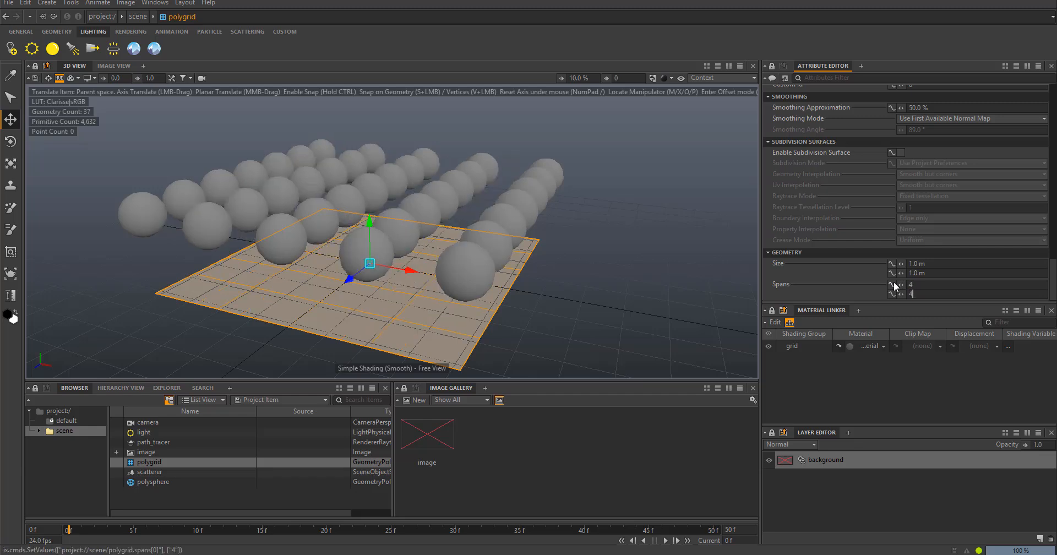
key("Return")
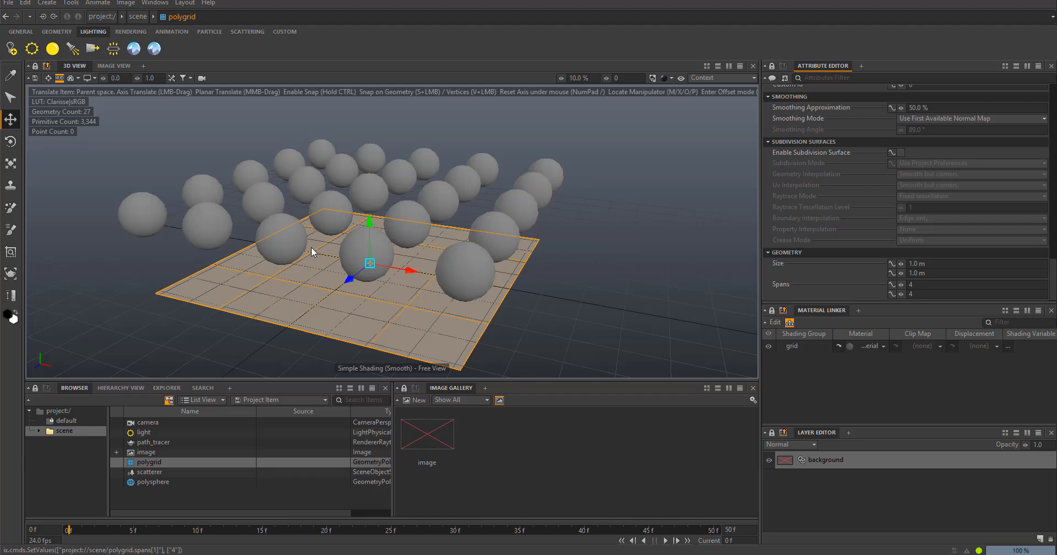
Step: Examine the spheres scattered over the polygrid from several distances and angles
scroll(311, 247, "down", 3)
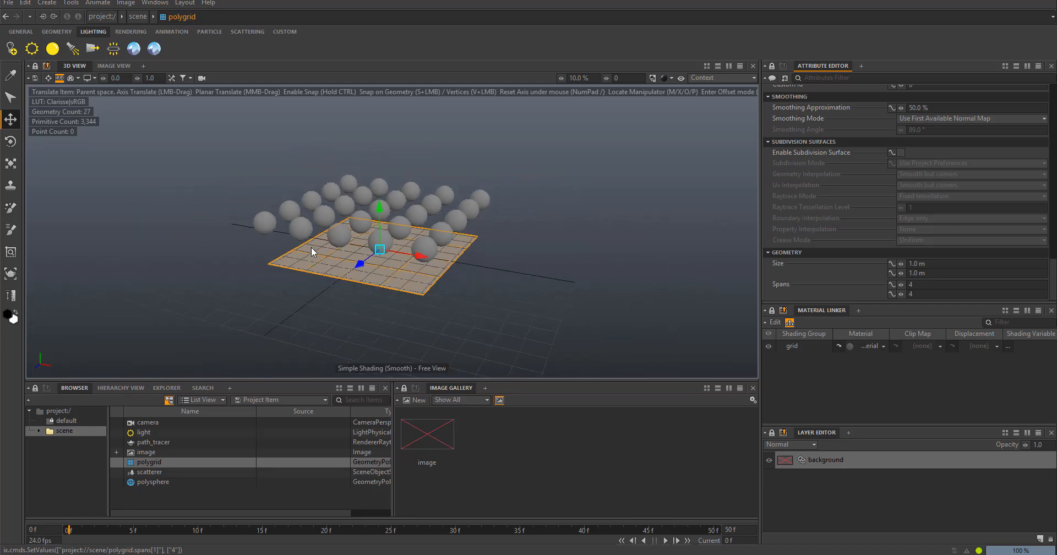
scroll(316, 243, "up", 6)
mouse_move(316, 243)
left_mouse_down("alt")
mouse_move(319, 206)
mouse_move(289, 237)
mouse_move(300, 250)
left_mouse_up("alt")
left_click_drag(358, 274, 481, 279, "alt")
mouse_move(481, 279)
right_mouse_down("alt")
mouse_move(387, 279)
mouse_move(545, 282)
mouse_move(487, 285)
right_mouse_up("alt")
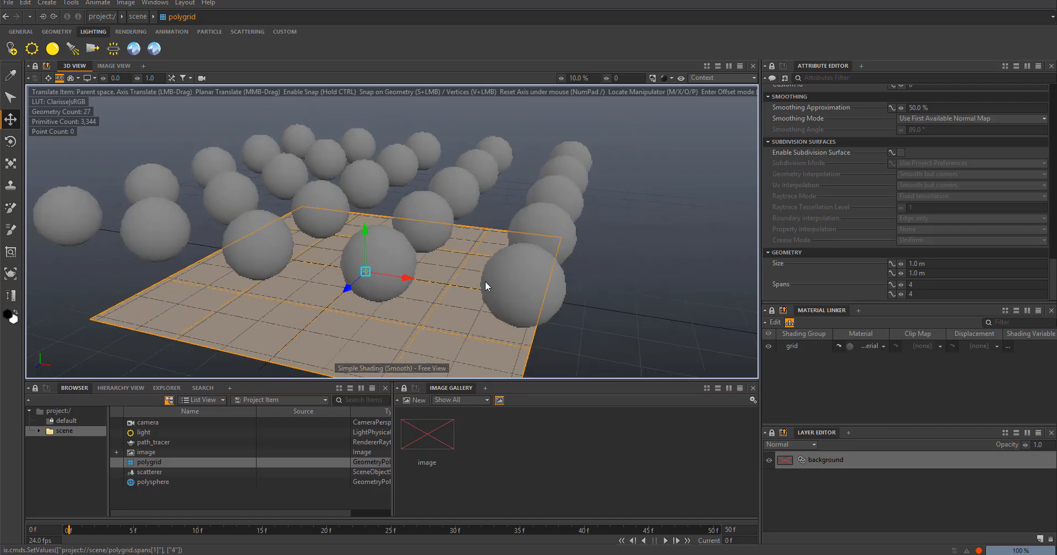
left_click_drag(486, 285, 491, 264, "alt")
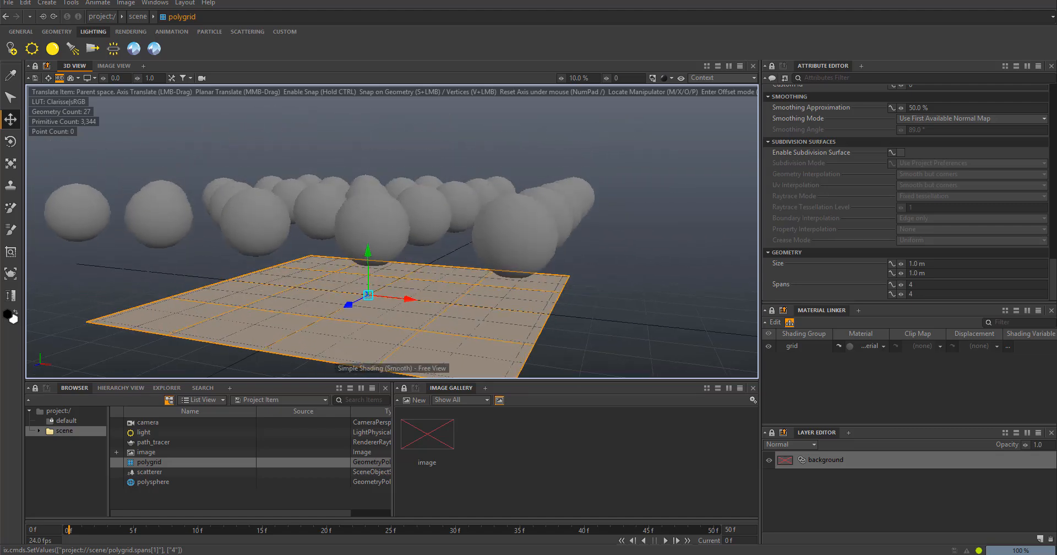
Step: Create a Point Volume in the scene context and look through its geometry and kinematics attributes
left_click(48, 486)
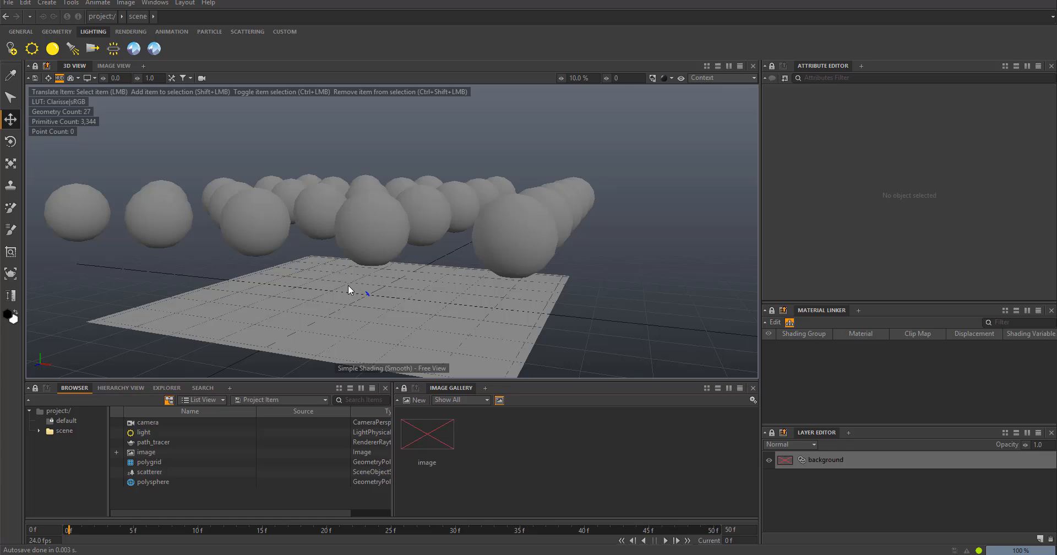
right_click(164, 503)
mouse_move(219, 312)
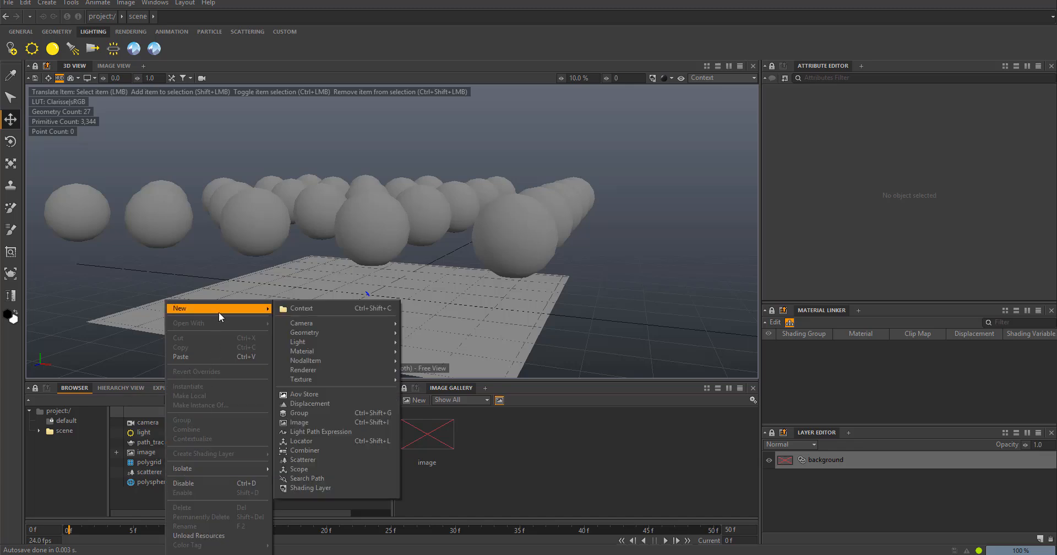
mouse_move(333, 334)
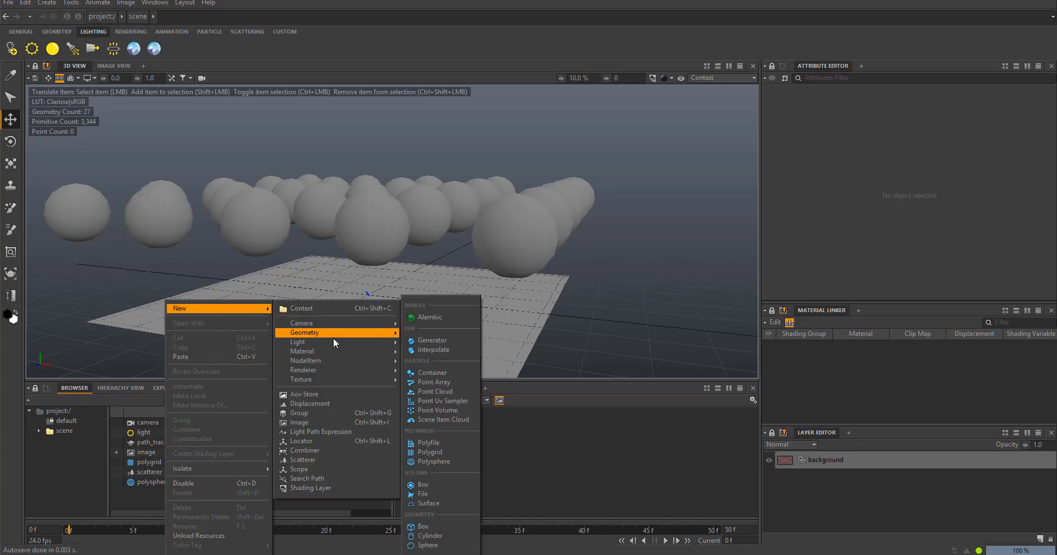
left_click(444, 413)
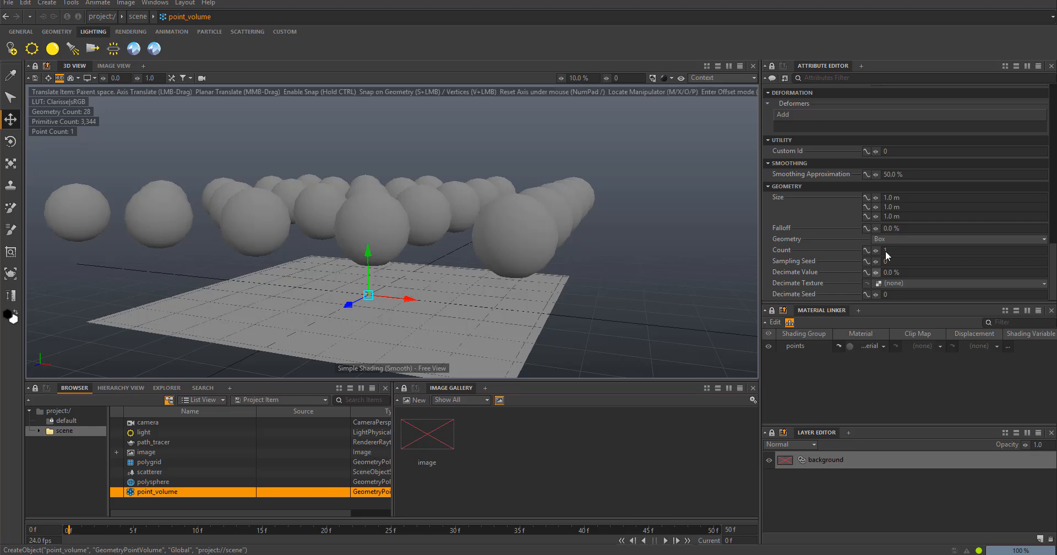
scroll(842, 243, "down", 10)
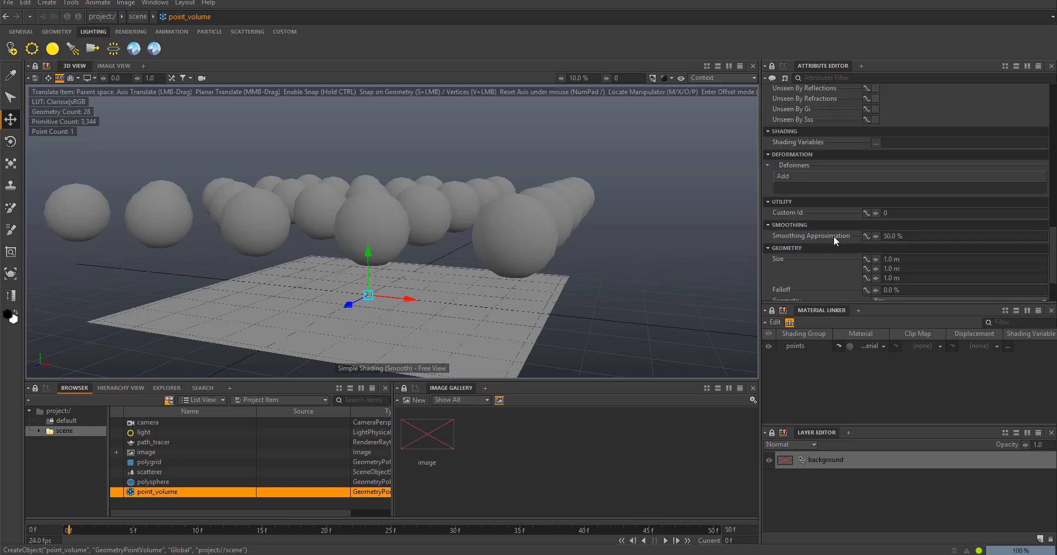
scroll(834, 236, "up", 8)
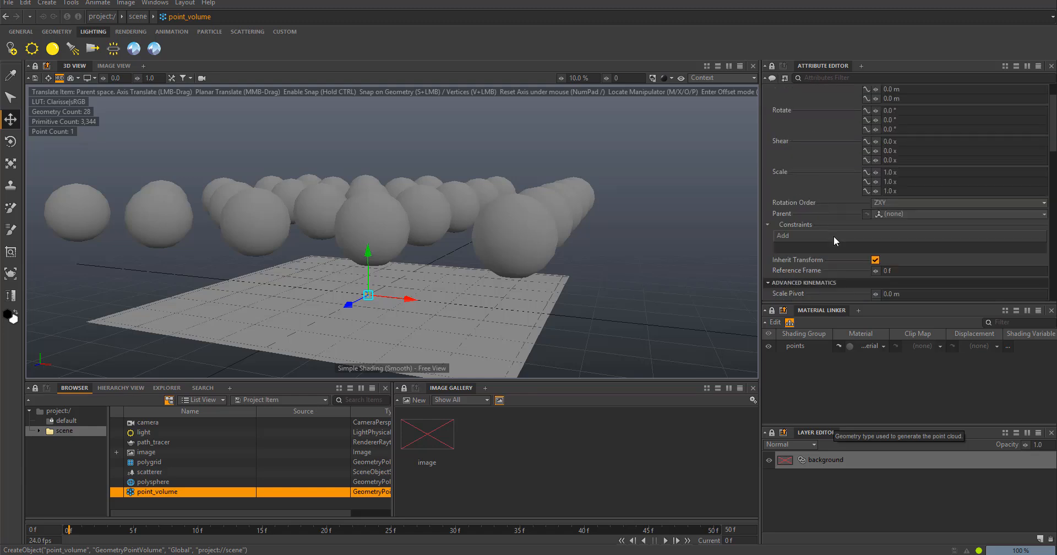
scroll(827, 201, "down", 5)
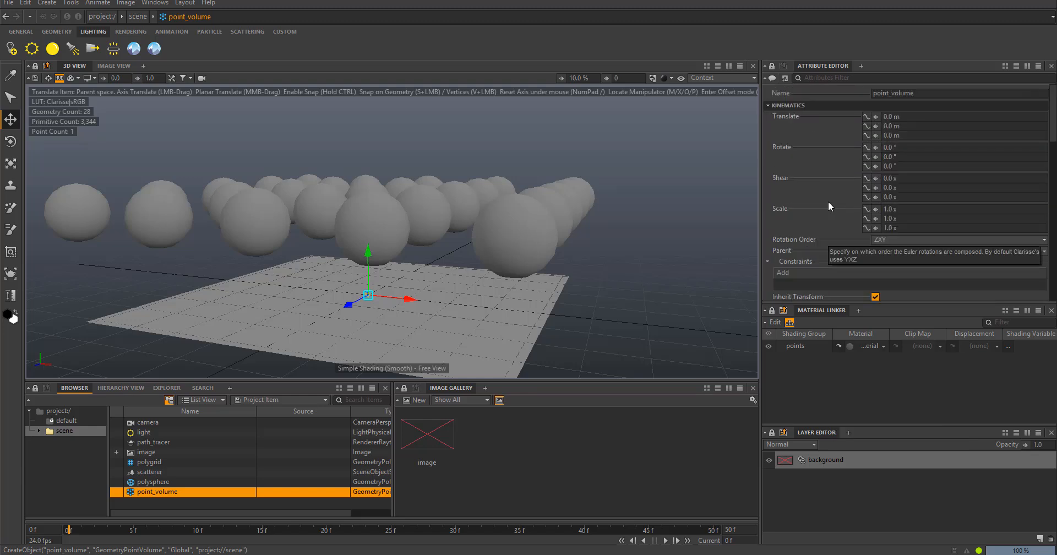
Step: Set the point volume's Count to 57, keep its Geometry as Box, and raise it slightly above the polygrid
scroll(828, 202, "down", 9)
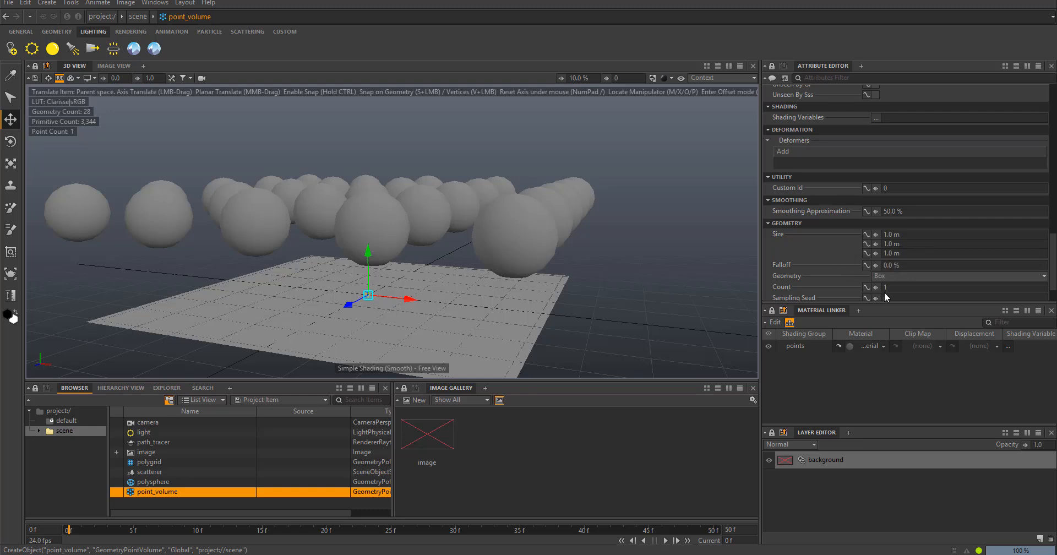
scroll(870, 256, "down", 2)
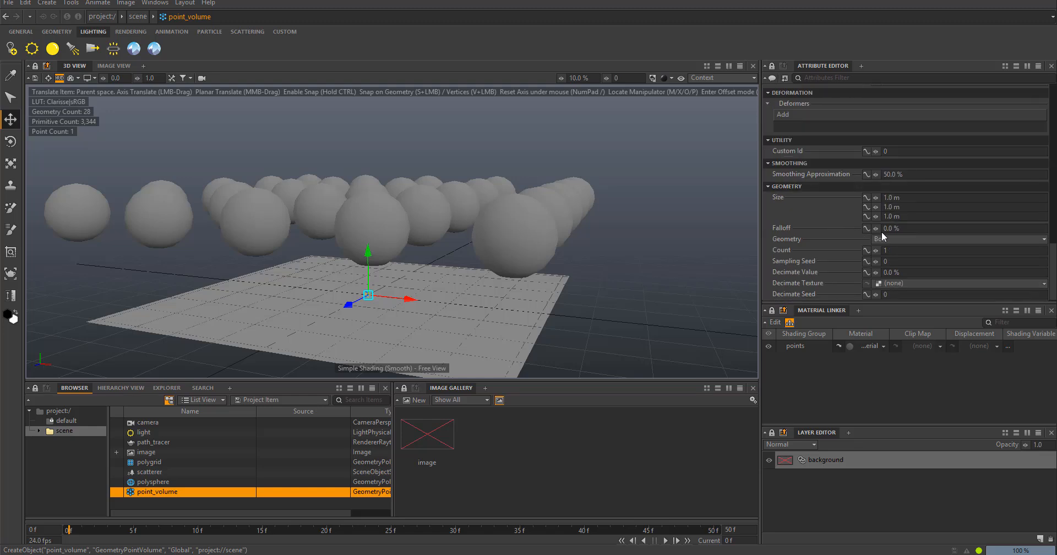
left_click(890, 238)
left_click(830, 223)
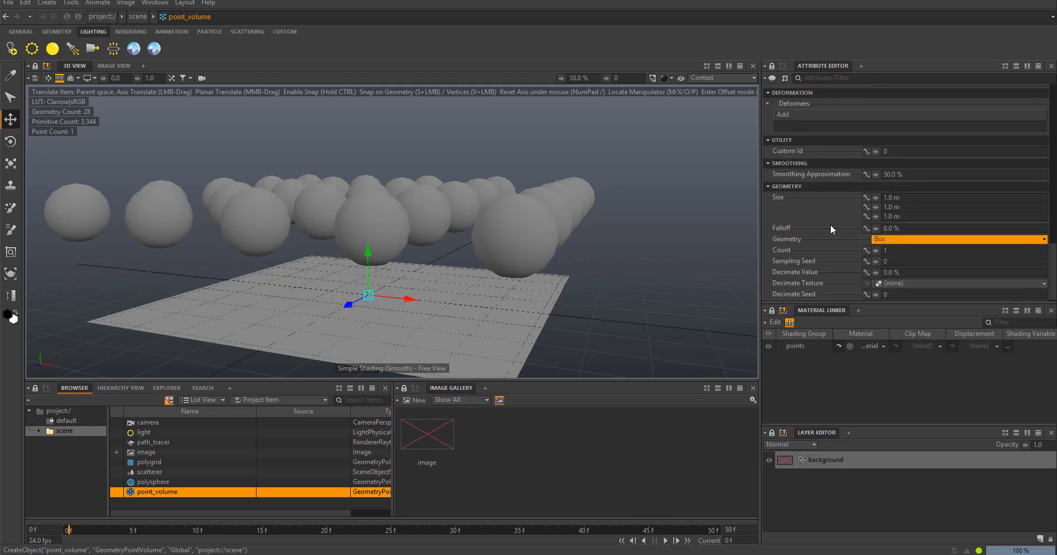
left_click_drag(876, 251, 885, 251)
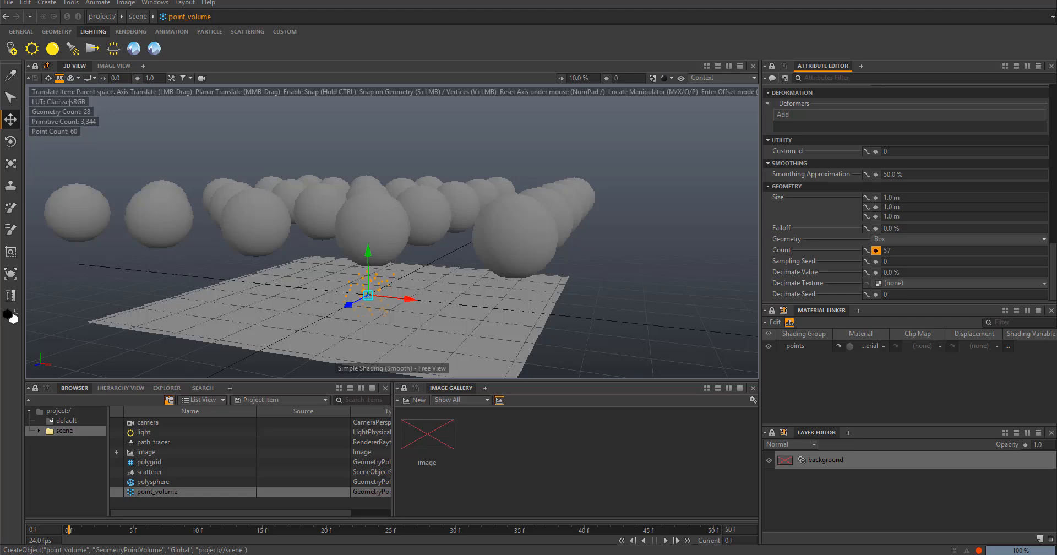
left_click_drag(368, 260, 378, 219)
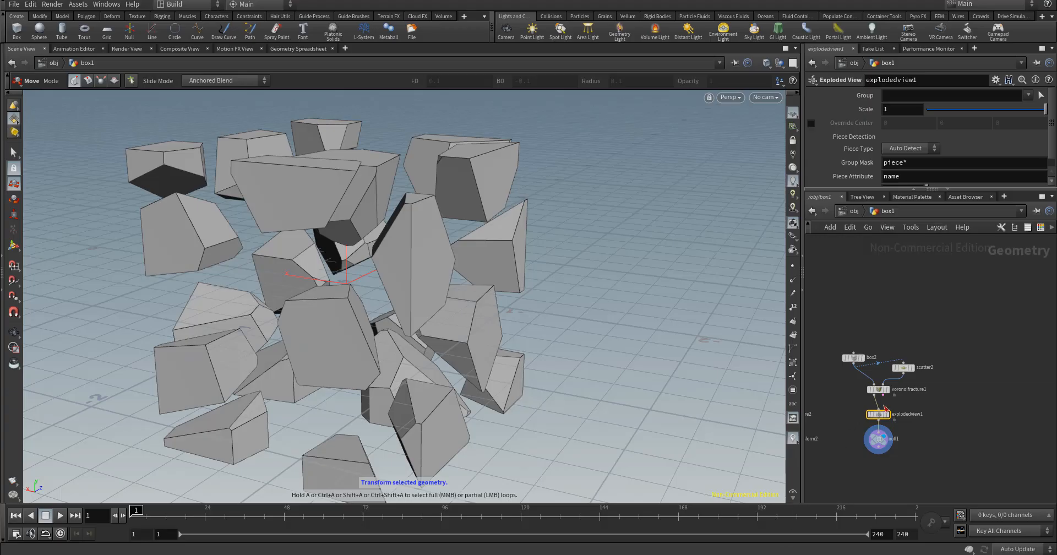
Step: Switch to Houdini and display the scatter2 node on its own, with its parameters open
scroll(915, 368, "up", 6)
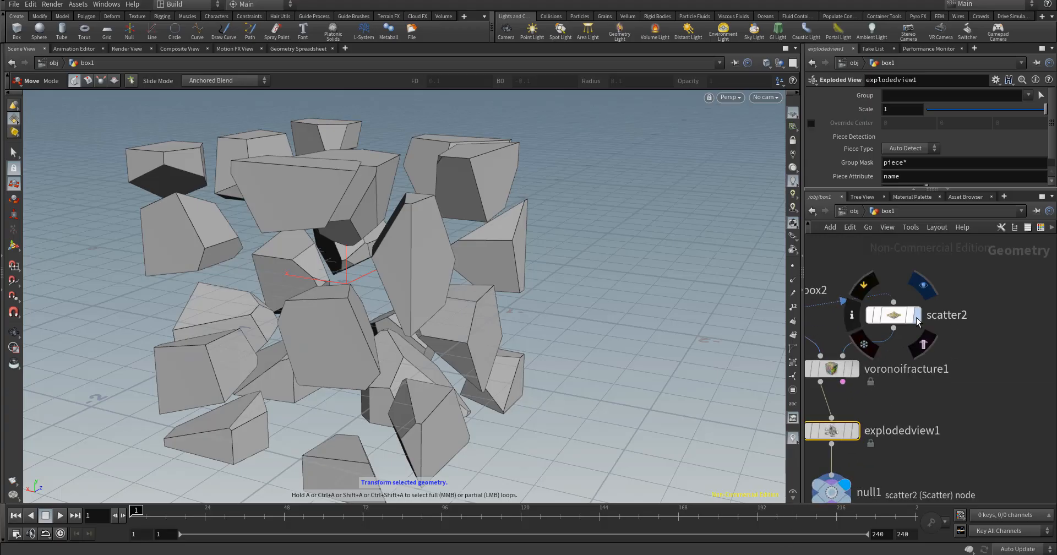
left_click(917, 316)
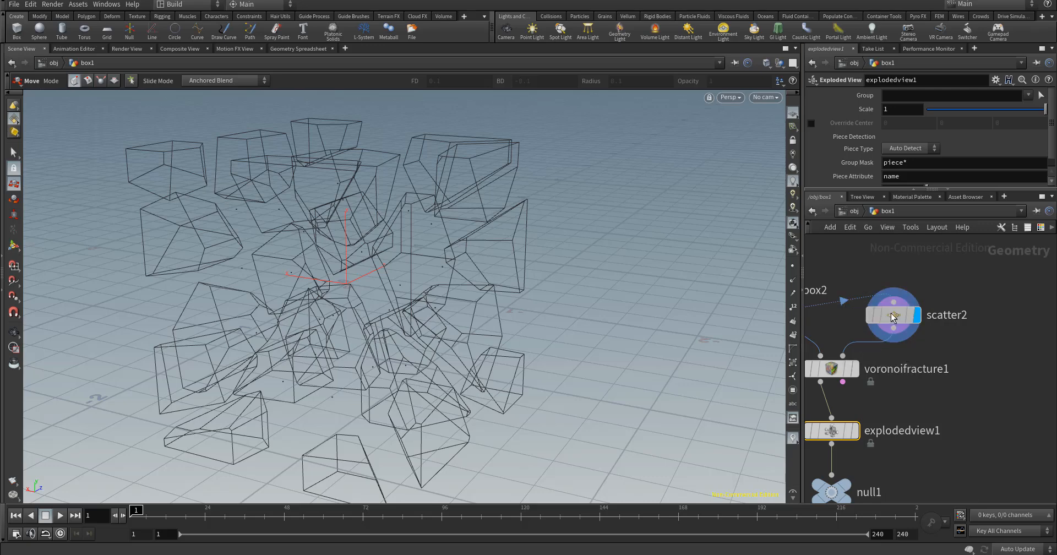
left_click(893, 317)
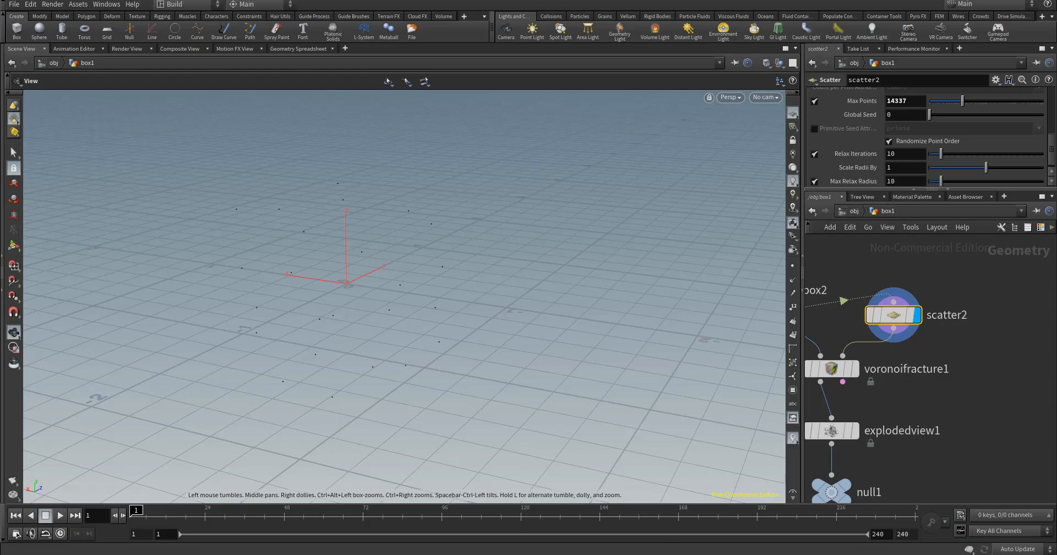
key("t")
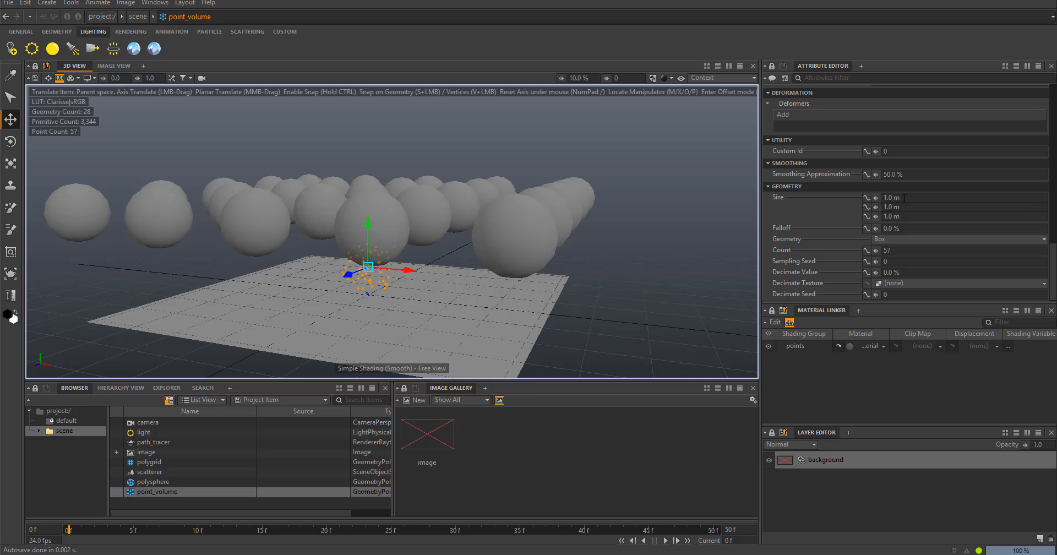
Step: Switch back to Clarisse and set the point volume's Size to 10 m on all three axes
left_click_drag(907, 198, 840, 198)
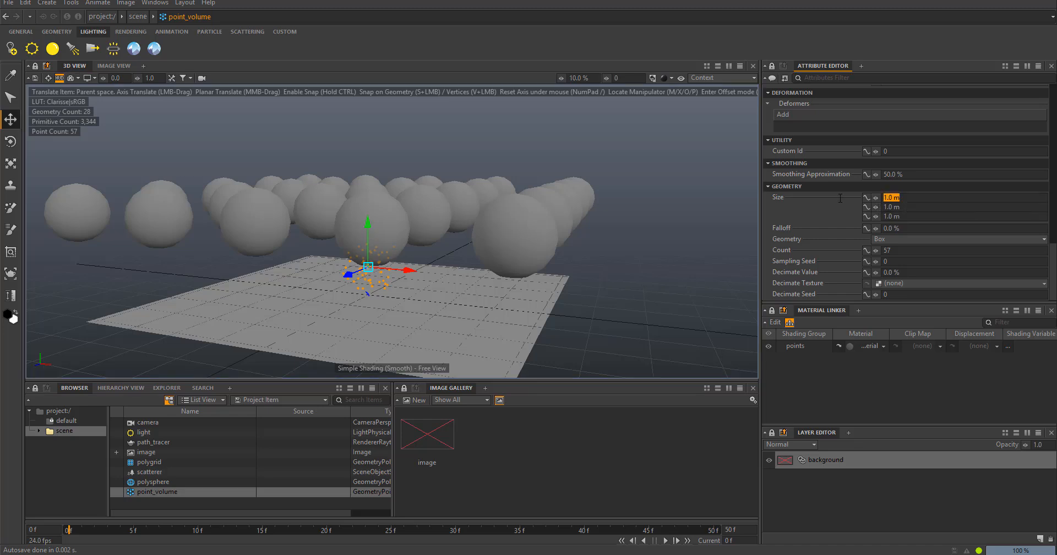
type("10")
key("Tab")
type("10")
key("Tab")
type("10")
key("Tab")
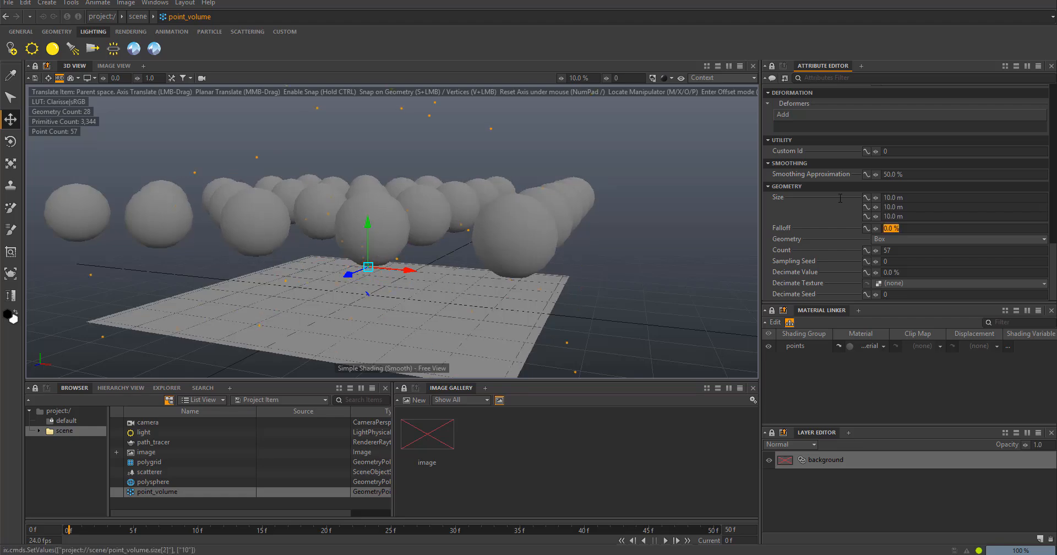
Step: Change the scatterer's Geometry Support to point_volume
left_click(152, 473)
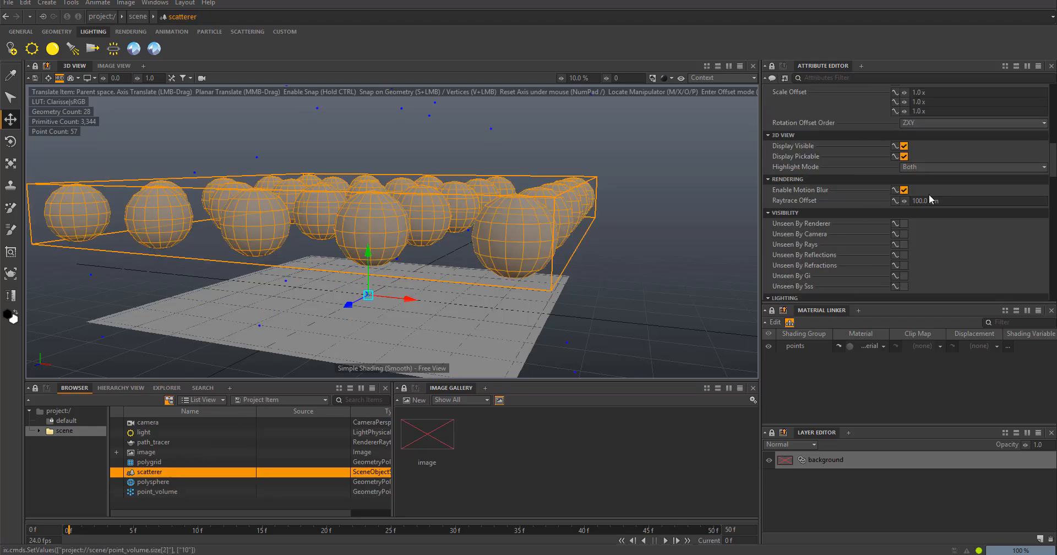
scroll(890, 236, "up", 8)
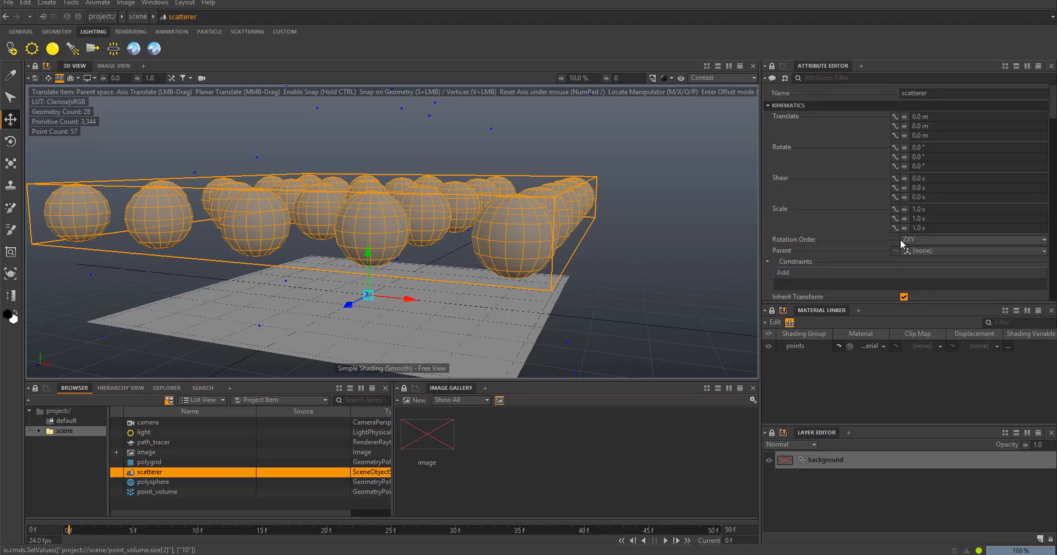
scroll(840, 246, "down", 5)
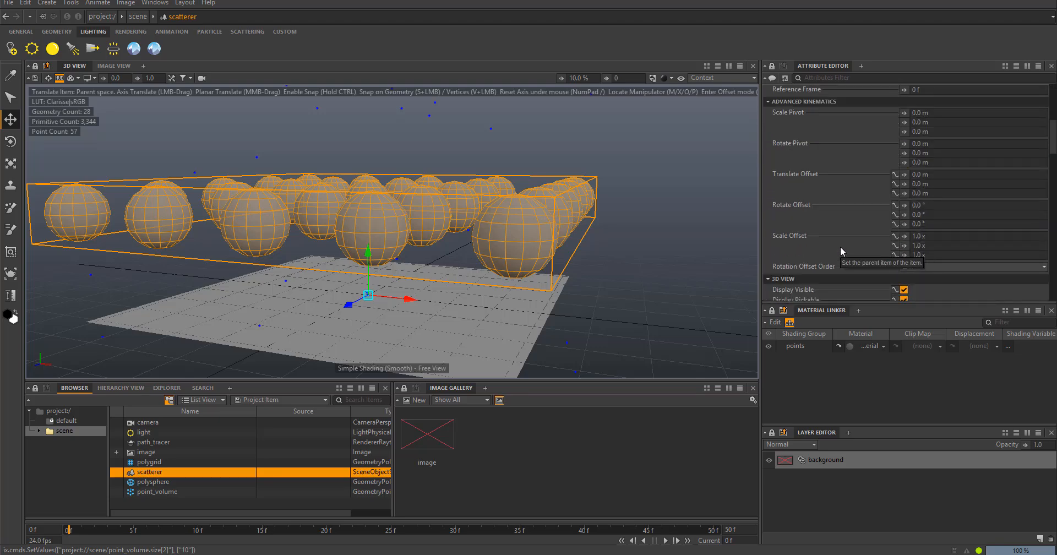
scroll(840, 246, "down", 5)
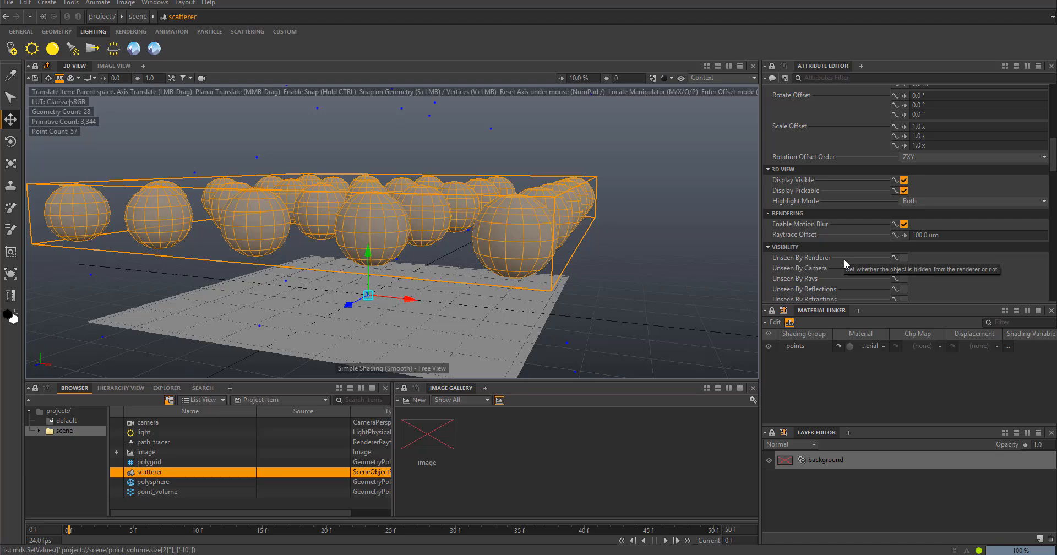
scroll(864, 232, "down", 5)
scroll(878, 195, "down", 5)
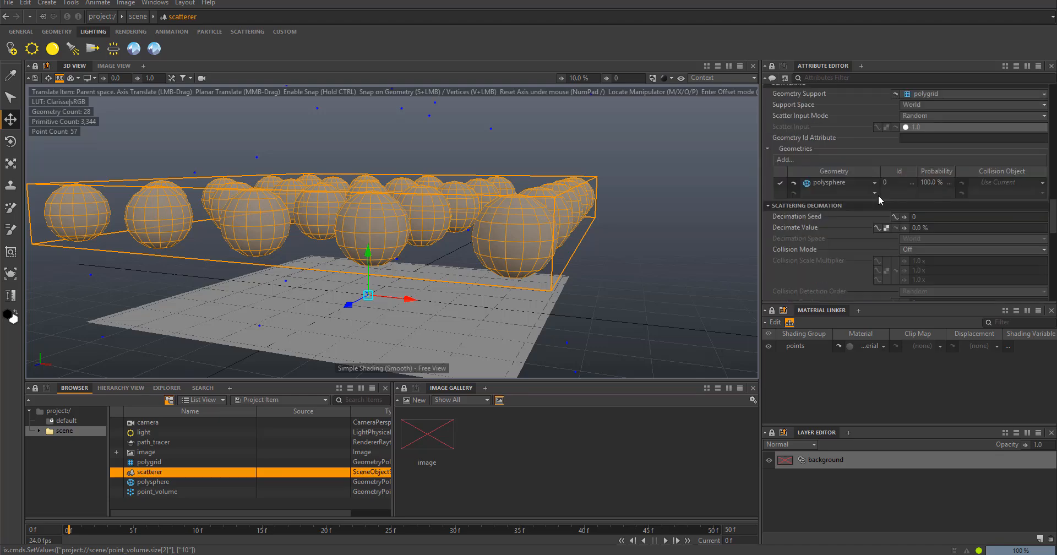
left_click(940, 146)
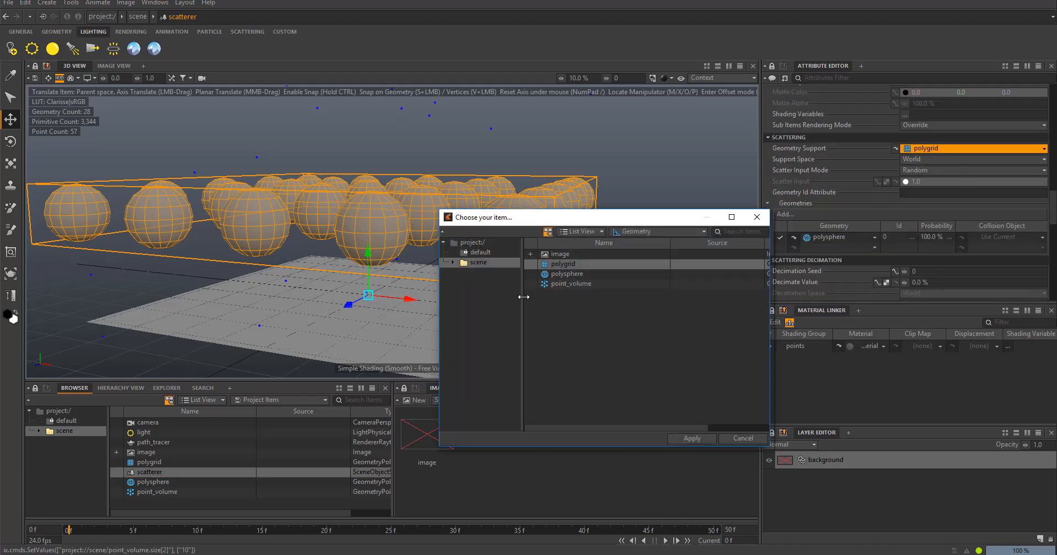
left_click(568, 283)
left_click(692, 439)
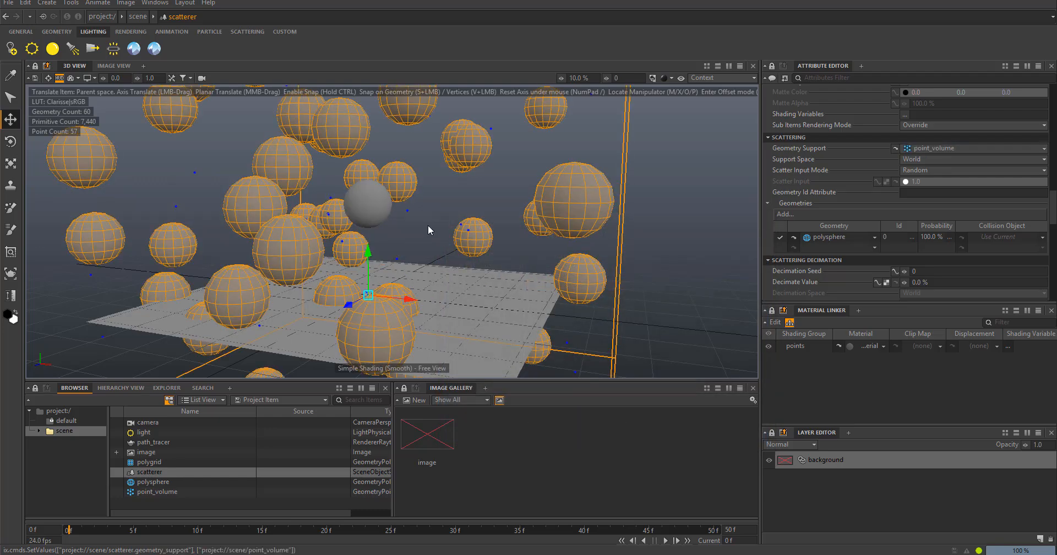
Step: Set the point volume's Count to 55
scroll(427, 224, "down", 5)
scroll(429, 230, "up", 5)
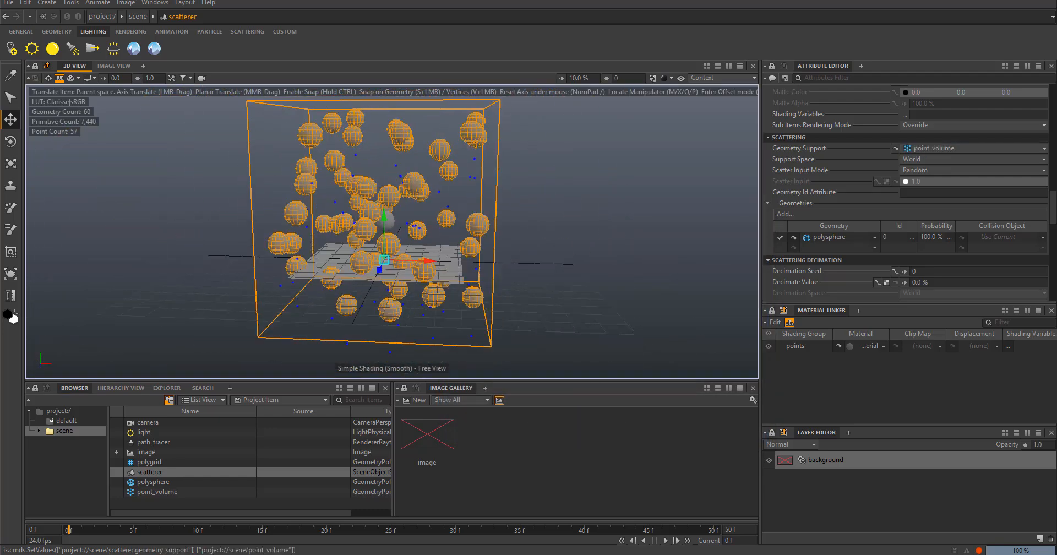
left_click_drag(429, 230, 398, 233, "alt")
scroll(467, 225, "up", 4)
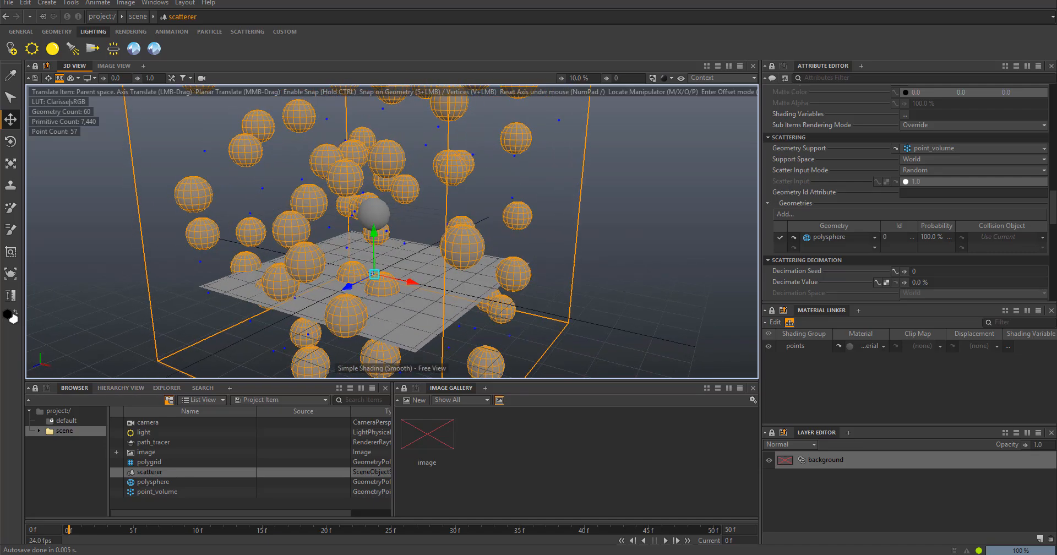
scroll(399, 233, "down", 2)
left_click(147, 491)
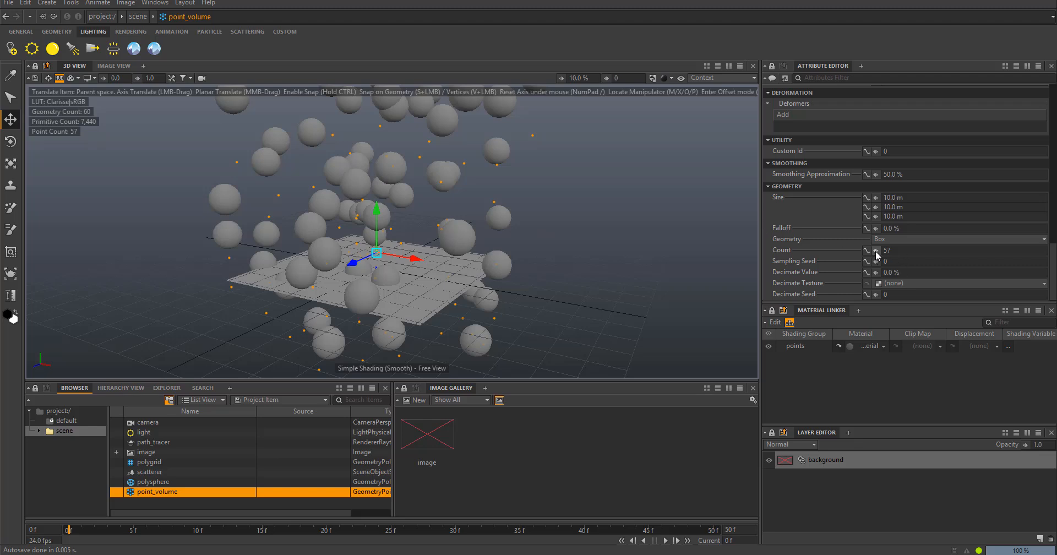
mouse_move(875, 250)
left_mouse_down()
mouse_move(908, 250)
mouse_move(885, 250)
left_mouse_up()
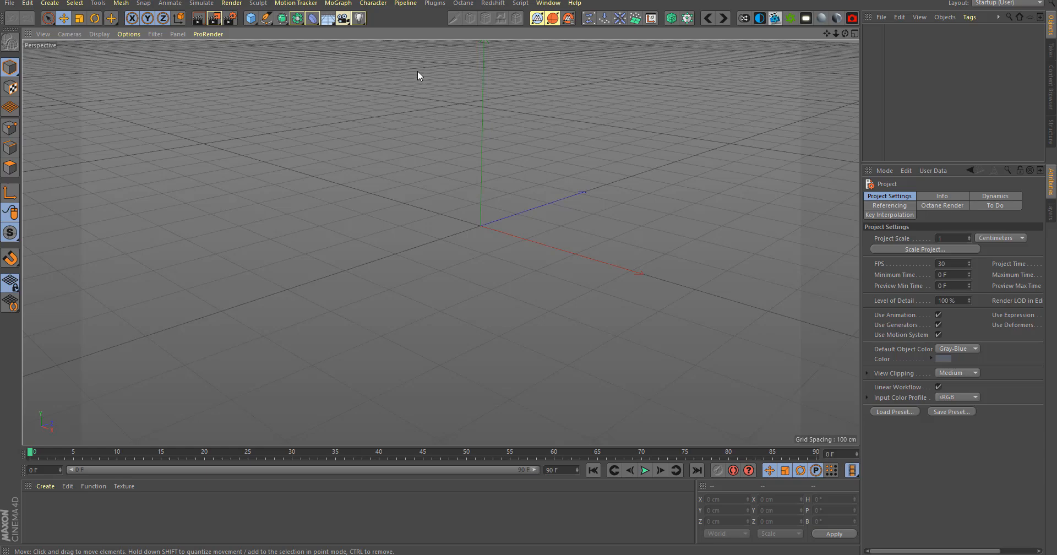
Step: Switch to Cinema 4D, add a cube, and raise it about 232 cm above the grid
middle_click_drag(426, 201, 448, 296, "alt")
right_click_drag(448, 297, 323, 213, "alt")
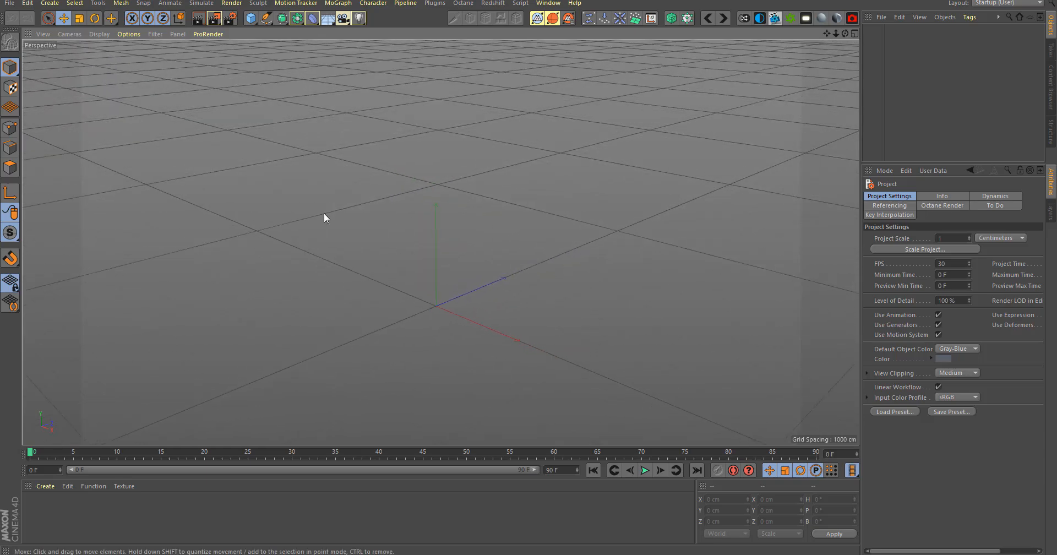
left_click_drag(324, 212, 410, 246, "alt")
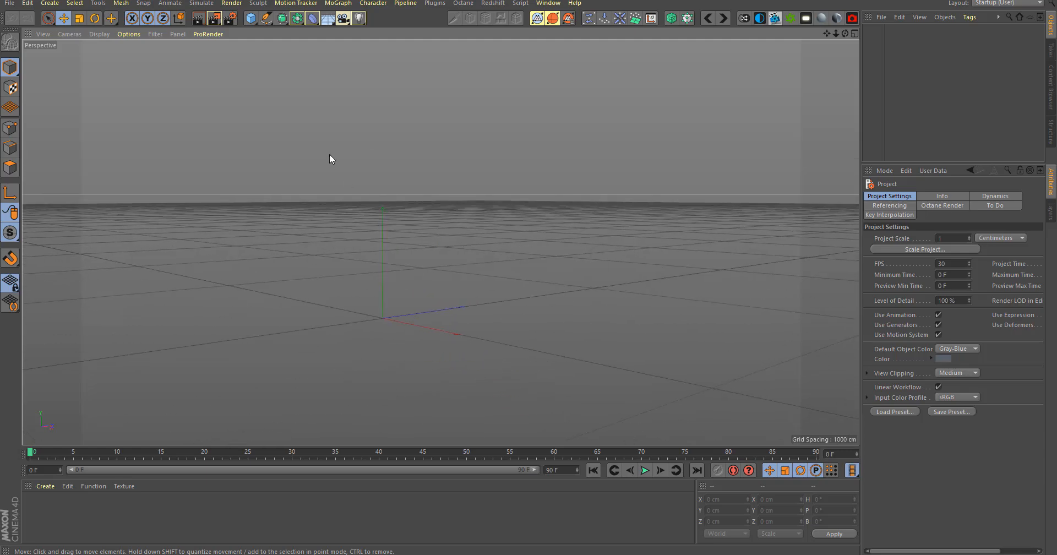
left_click_drag(329, 156, 398, 227, "alt")
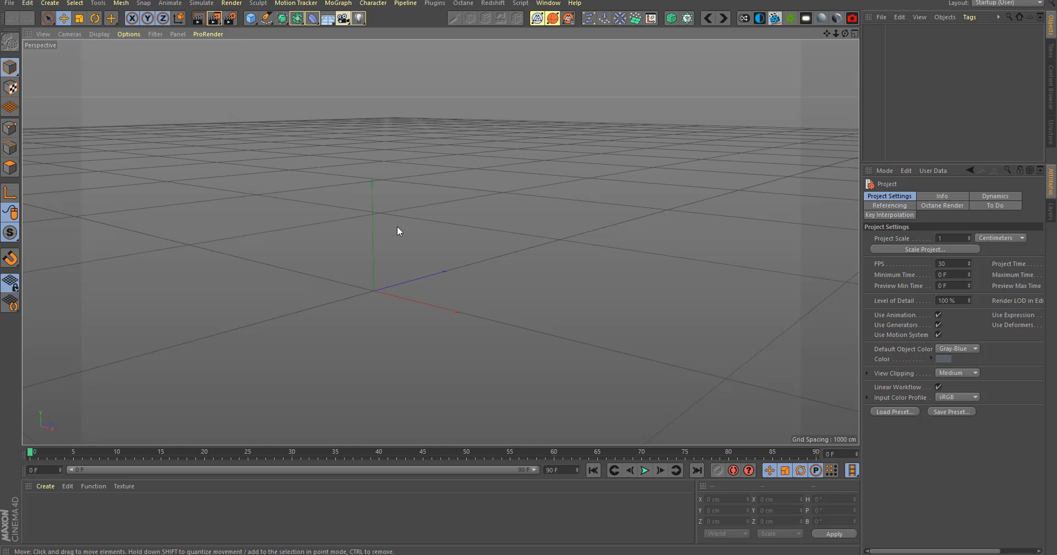
left_click(250, 18)
left_click_drag(370, 176, 375, 101)
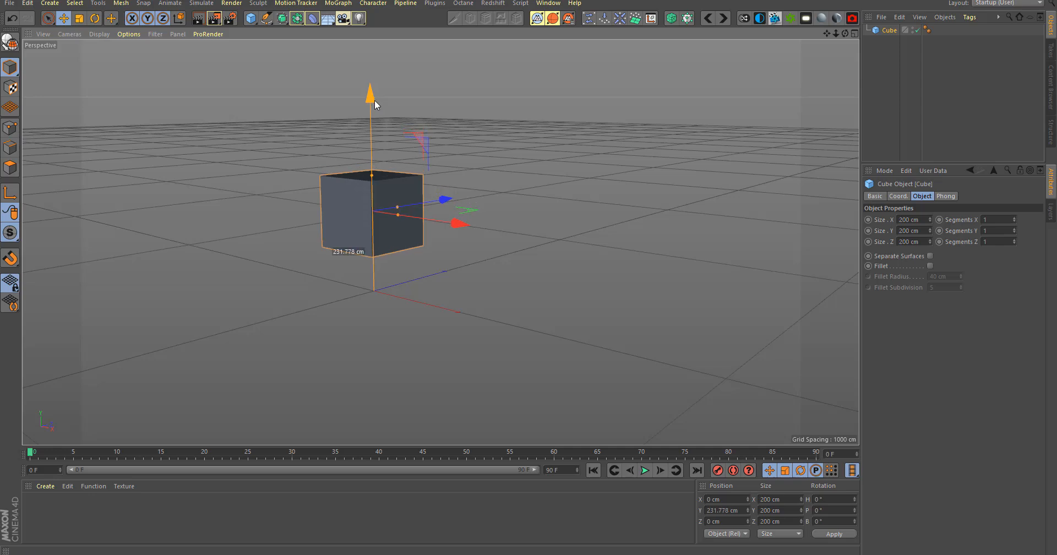
middle_click_drag(449, 220, 411, 262, "alt")
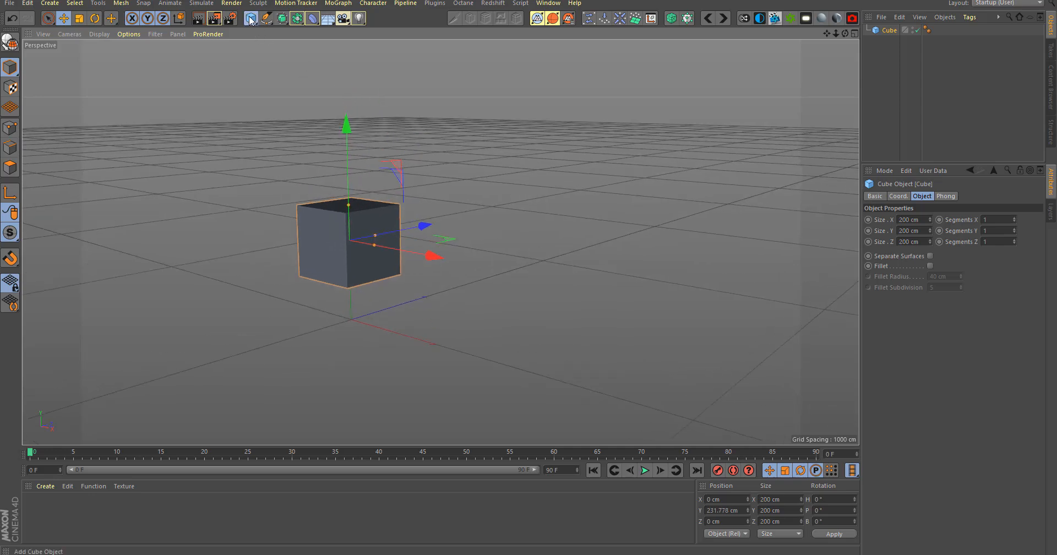
Step: Add a sphere and move it about 551 cm along the X axis, away from the cube
left_click_drag(251, 18, 451, 56)
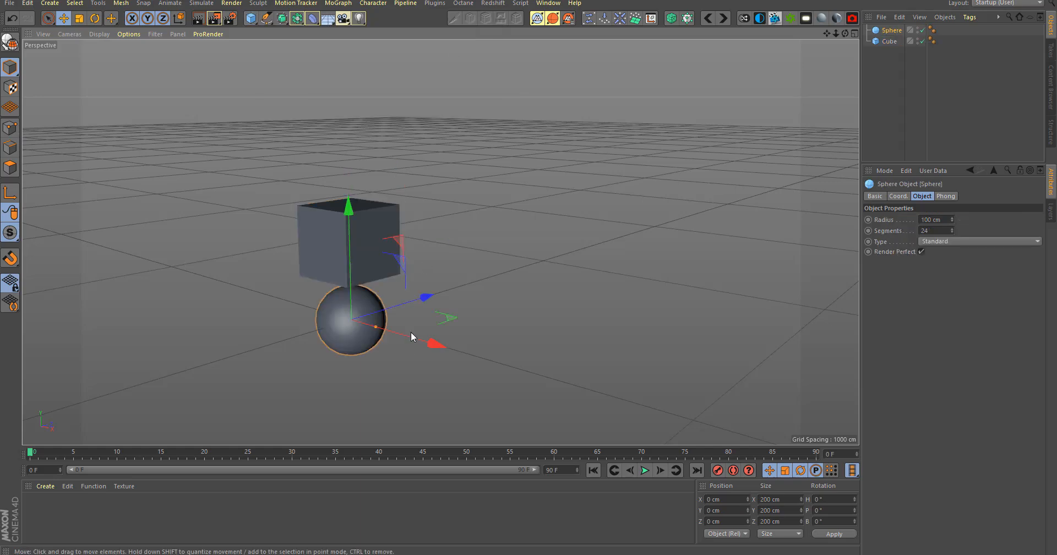
left_click_drag(410, 331, 550, 339)
key("r")
key("e")
right_click_drag(505, 326, 472, 302, "alt")
left_click_drag(438, 241, 523, 384, "alt")
middle_click_drag(440, 302, 460, 334, "alt")
right_click_drag(460, 334, 536, 374, "alt")
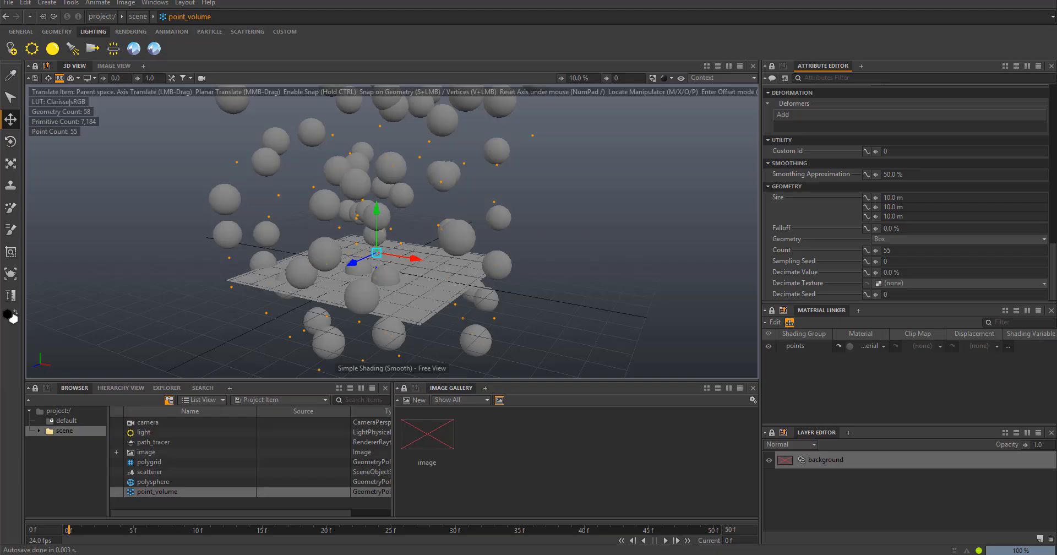
Step: Switch to Clarisse and Houdini to compare their viewport navigation and transform tools
mouse_move(241, 266)
left_mouse_down("alt")
mouse_move(309, 265)
mouse_move(245, 271)
left_mouse_up("alt")
right_click_drag(245, 271, 309, 278, "alt")
mouse_move(308, 278)
left_mouse_down("alt")
mouse_move(341, 256)
mouse_move(308, 264)
left_mouse_up("alt")
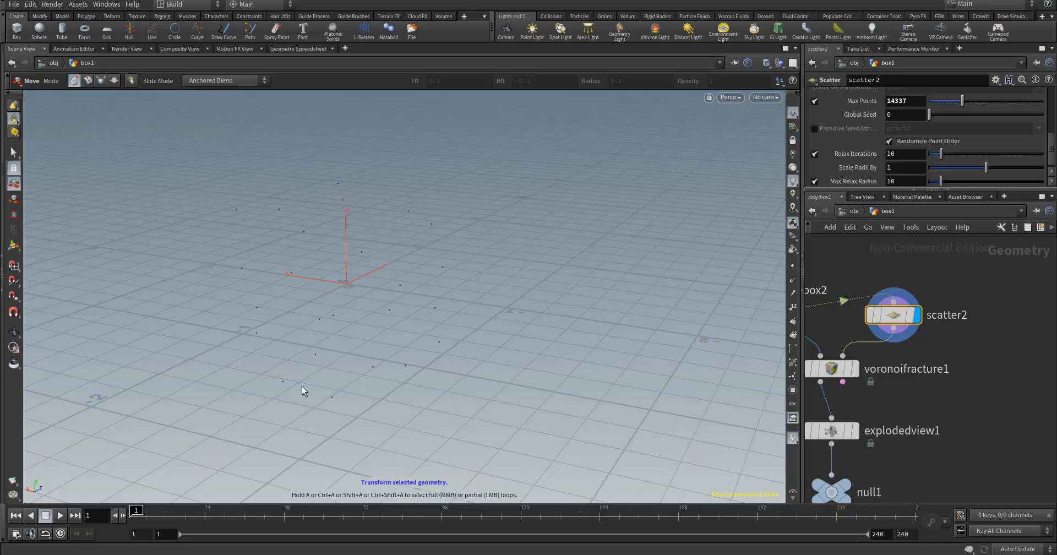
left_click_drag(301, 389, 292, 290)
key("t")
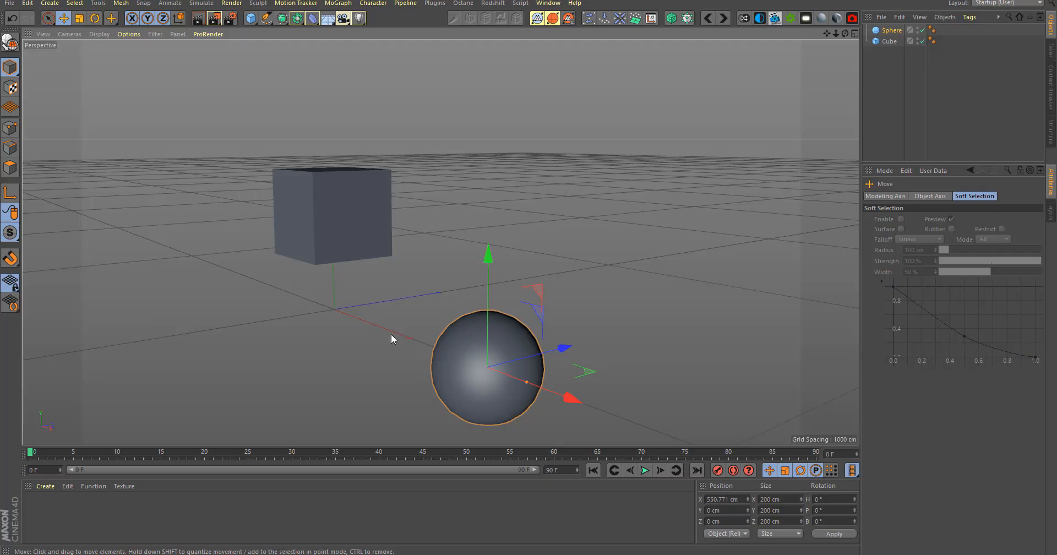
Step: Return to Cinema 4D and examine the cube and sphere from several distances and angles
right_click_drag(391, 335, 428, 339, "alt")
middle_click_drag(427, 335, 407, 308, "alt")
left_click_drag(407, 309, 430, 325, "alt")
mouse_move(537, 353)
right_mouse_down("alt")
mouse_move(569, 386)
mouse_move(551, 355)
right_mouse_up("alt")
middle_click_drag(468, 313, 495, 335, "alt")
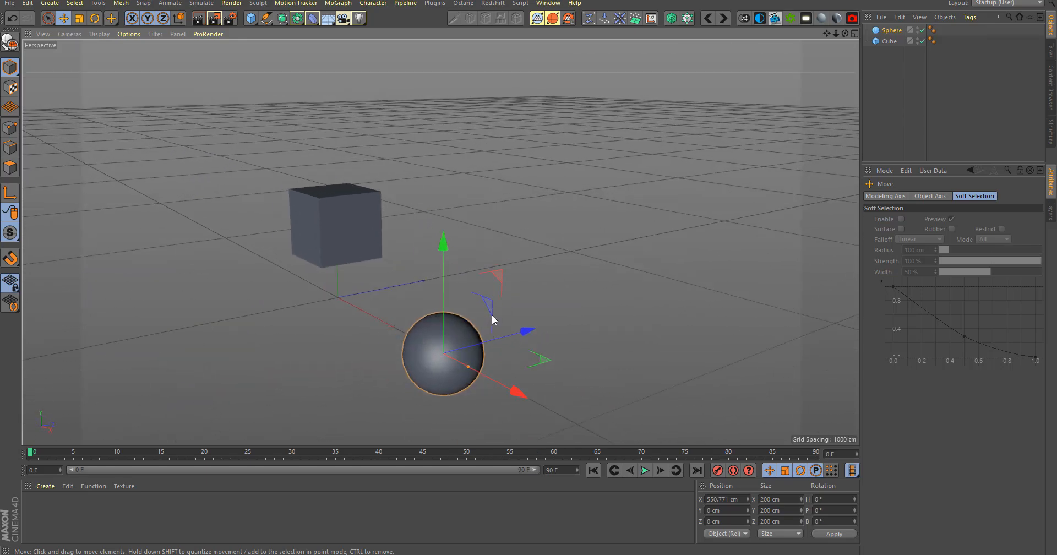
right_click_drag(501, 283, 520, 297, "alt")
left_click_drag(515, 289, 509, 280, "alt")
right_click_drag(509, 279, 485, 278, "alt")
left_click_drag(391, 302, 580, 417, "alt")
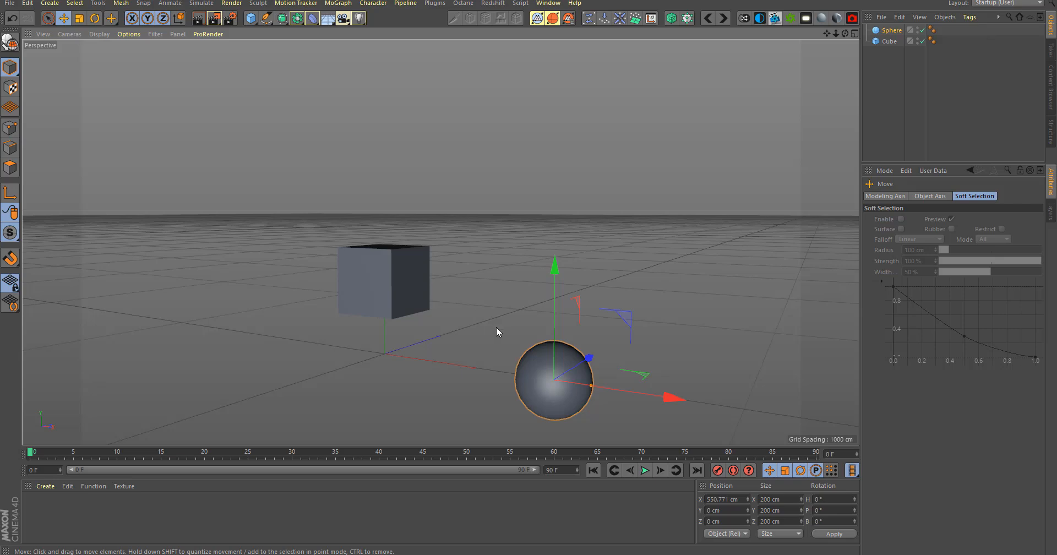
Step: Scale the sphere down uniformly to about 81 cm, finishing with the Move tool active
key("t")
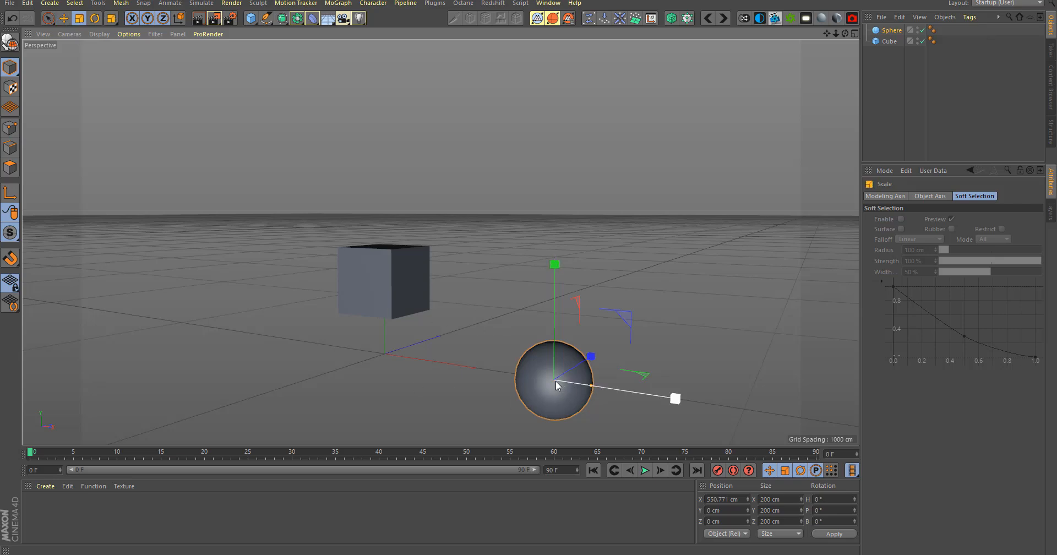
left_click_drag(557, 385, 603, 379)
key("e")
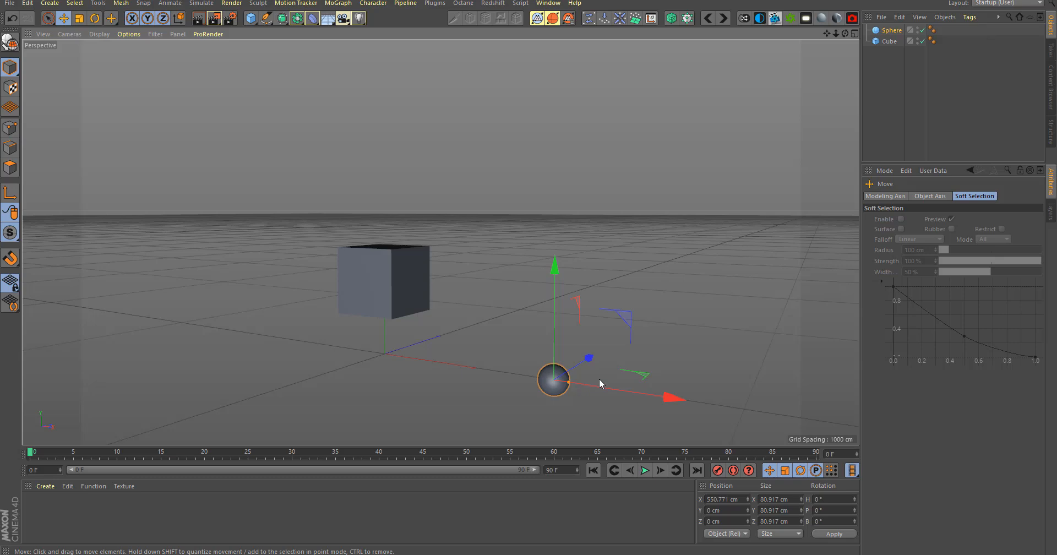
Step: Scale the sphere up uniformly to about 86 cm with the Scale tool
middle_click_drag(634, 328, 576, 328, "alt")
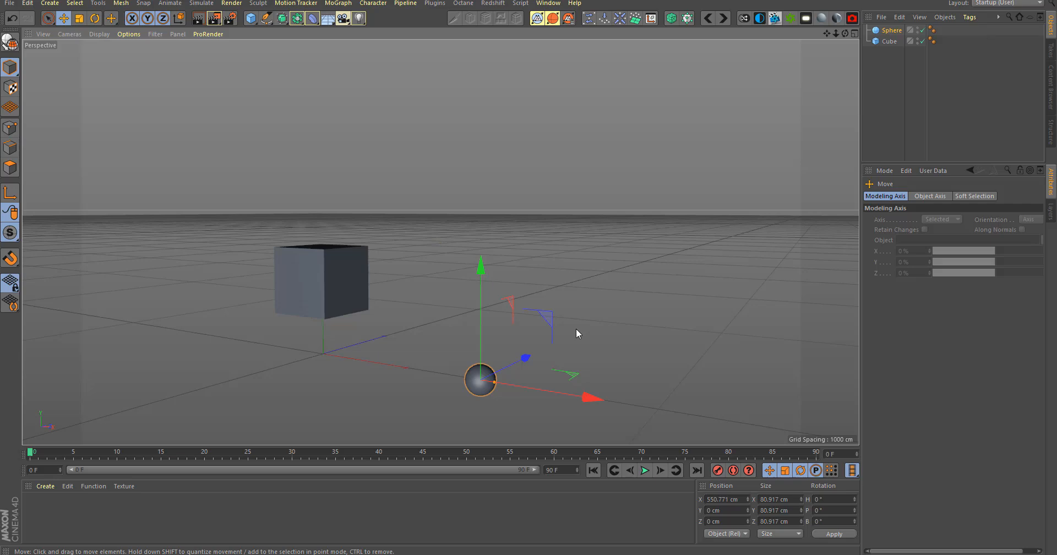
key("r")
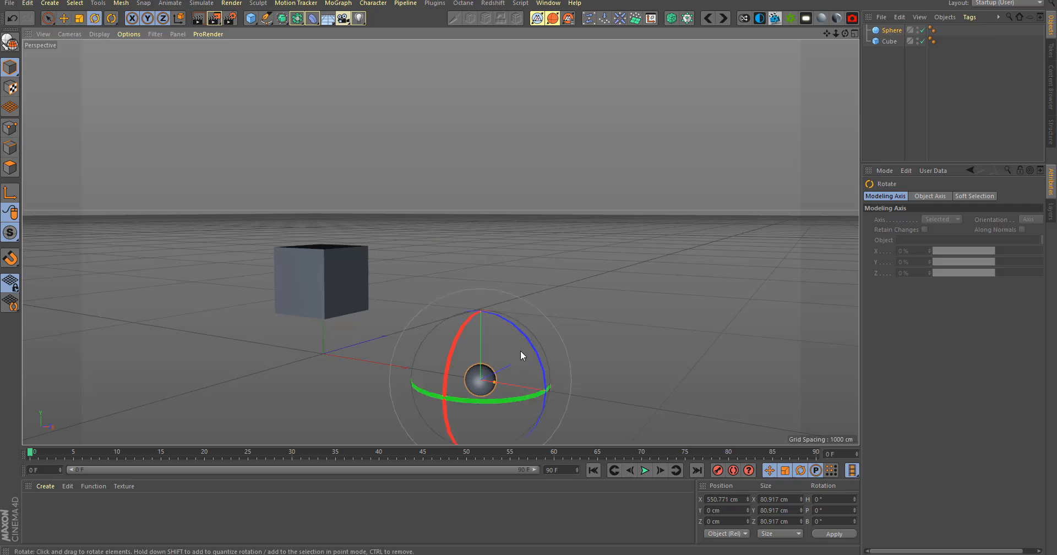
key("t")
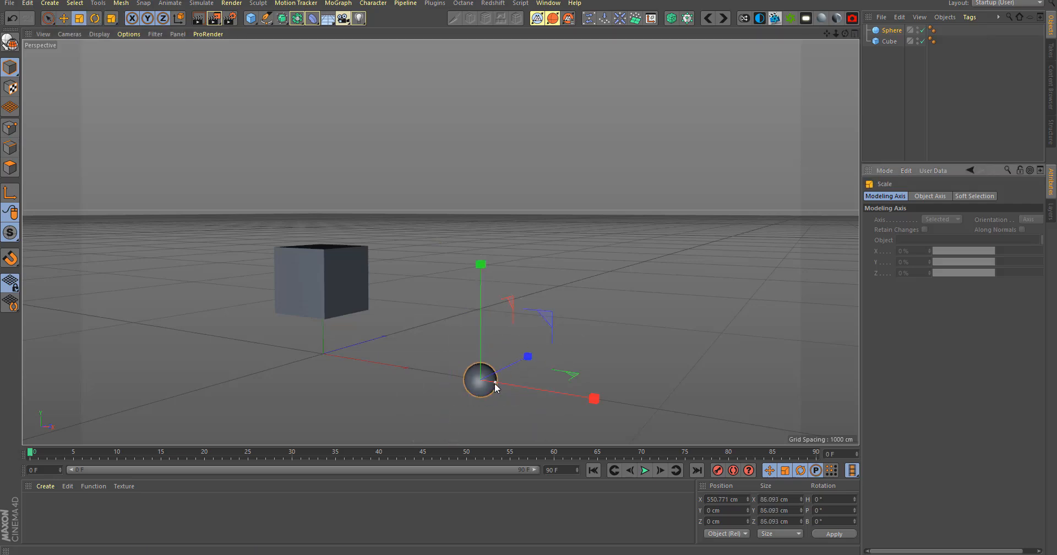
left_click_drag(495, 388, 499, 389)
Step: Select the cube, examine it from several distances and angles, and look through the available MoGraph generators
left_click(317, 279)
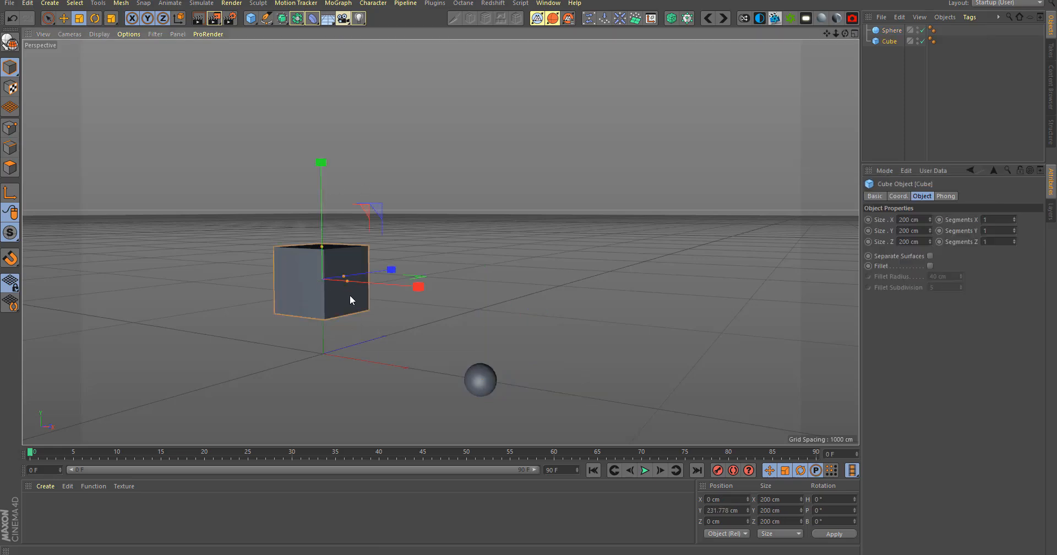
middle_click_drag(349, 295, 490, 340, "alt")
right_click_drag(496, 343, 593, 365, "alt")
middle_click_drag(578, 353, 509, 296, "alt")
left_click_drag(508, 296, 493, 325, "alt")
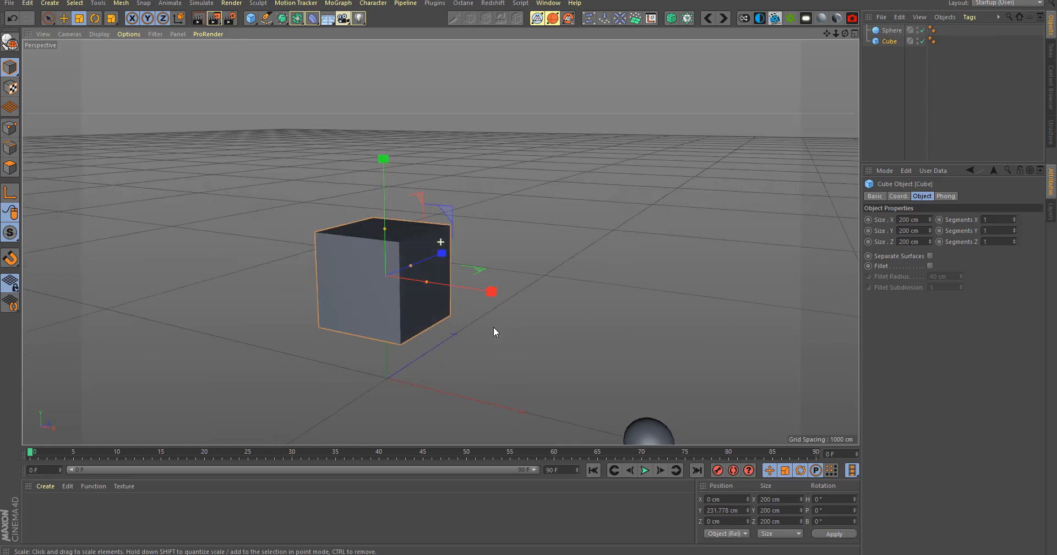
middle_click_drag(494, 326, 500, 342, "alt")
right_click_drag(457, 269, 517, 302, "alt")
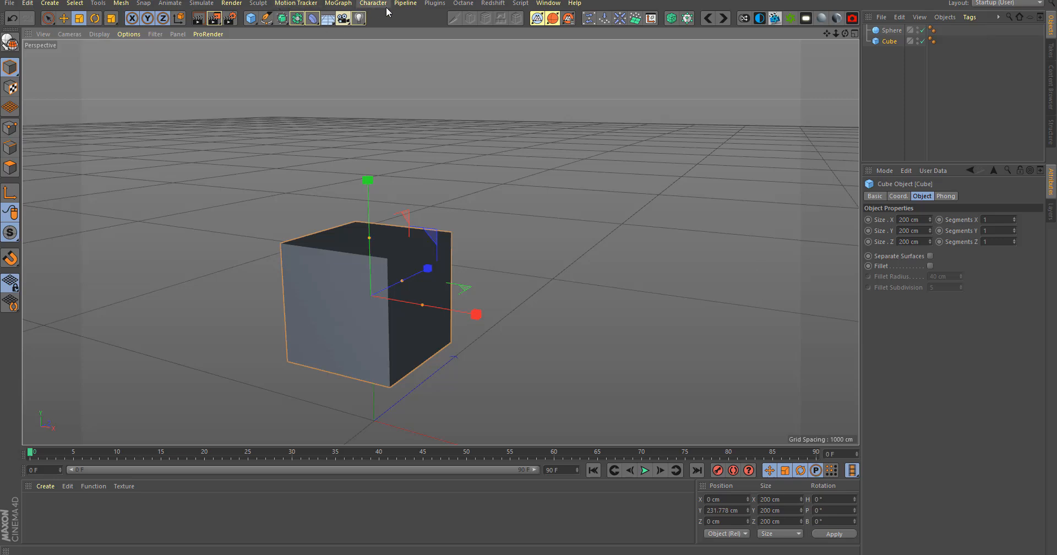
left_click(338, 3)
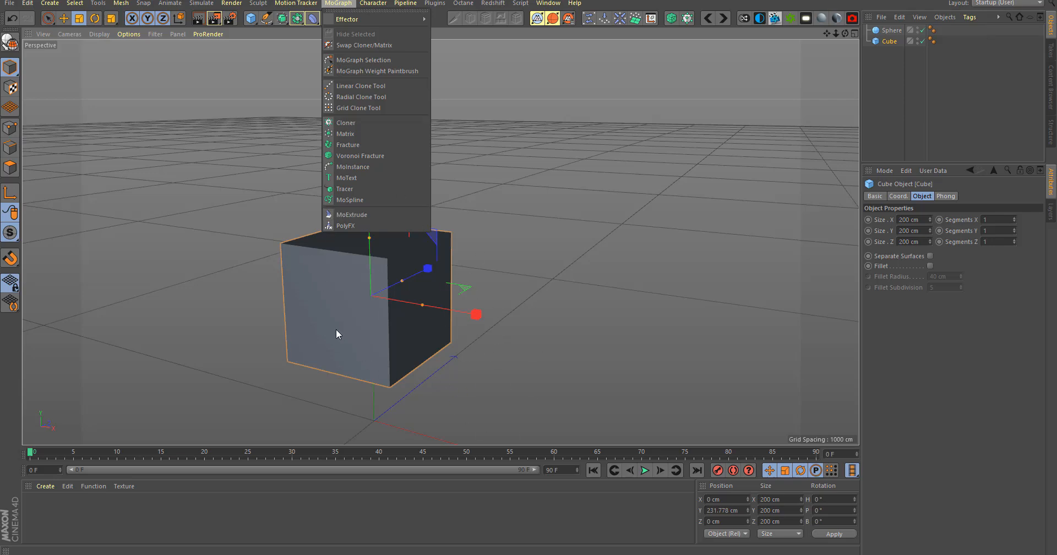
left_click(571, 326)
middle_click_drag(570, 325, 548, 301, "alt")
scroll(493, 293, "down", 3)
Step: Add a MoGraph Cloner to the scene and view it beside the cube and sphere
left_click(490, 349)
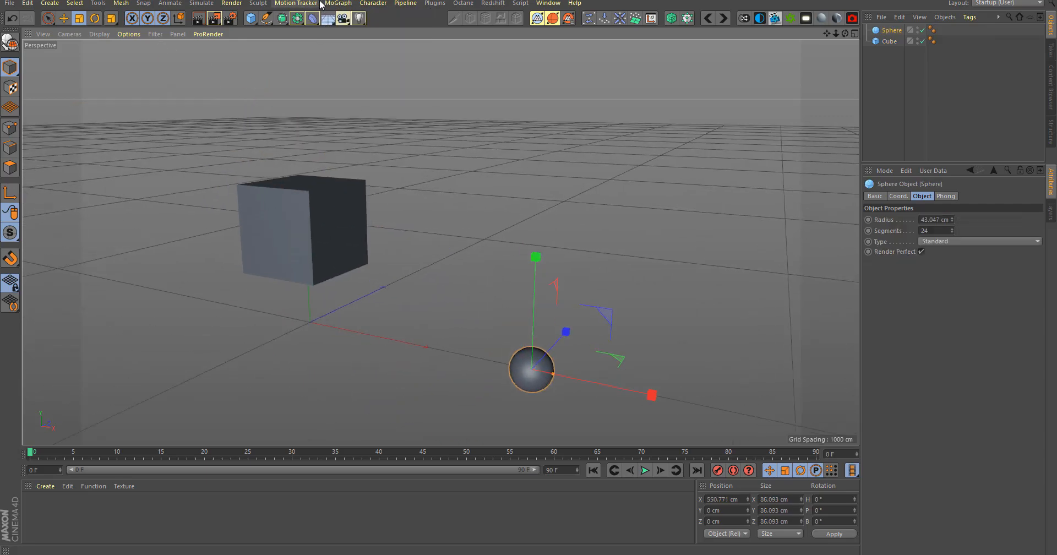
left_click(338, 3)
left_click(347, 124)
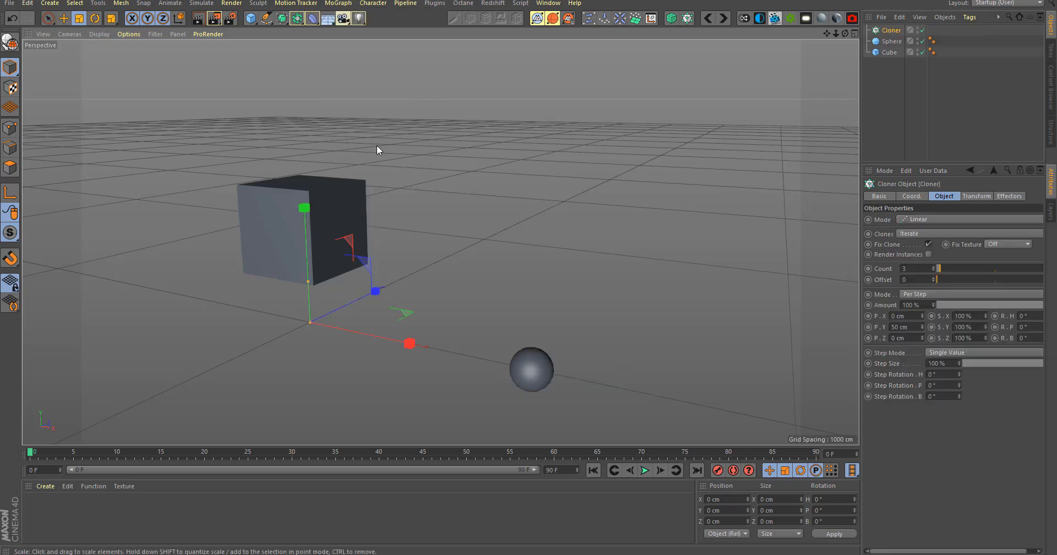
middle_click_drag(564, 349, 548, 329, "alt")
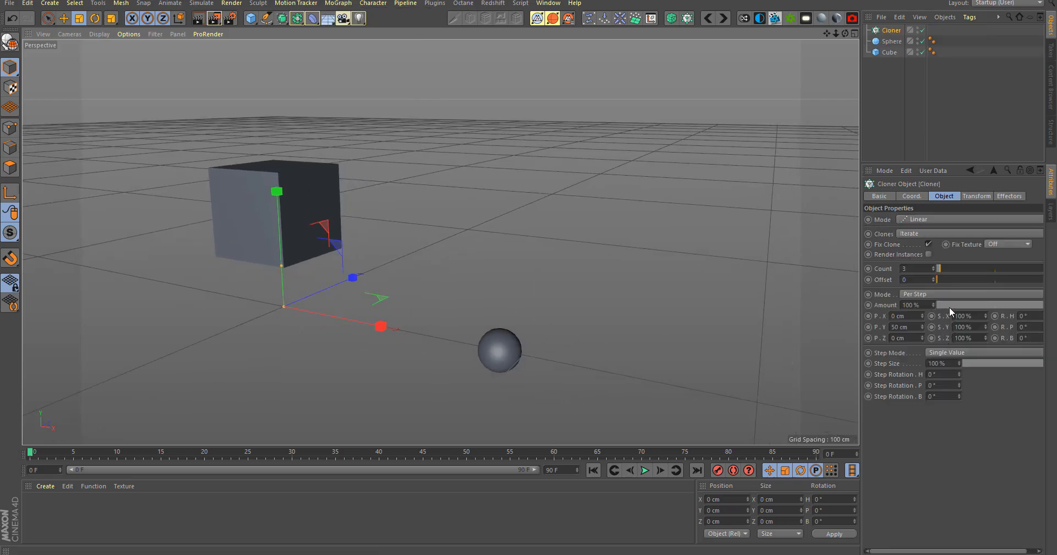
scroll(597, 284, "down", 6)
scroll(599, 288, "up", 6)
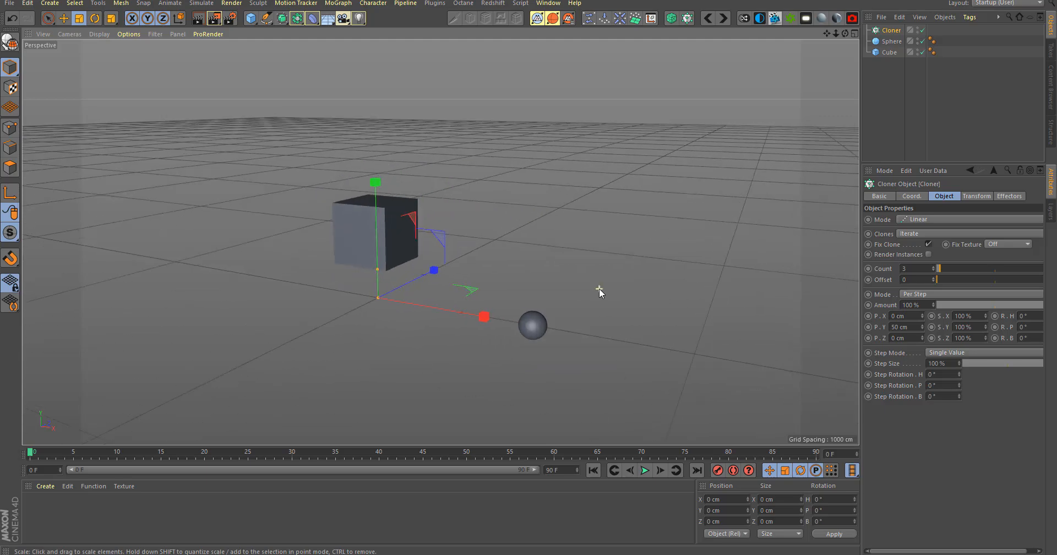
left_click_drag(599, 288, 606, 312, "alt")
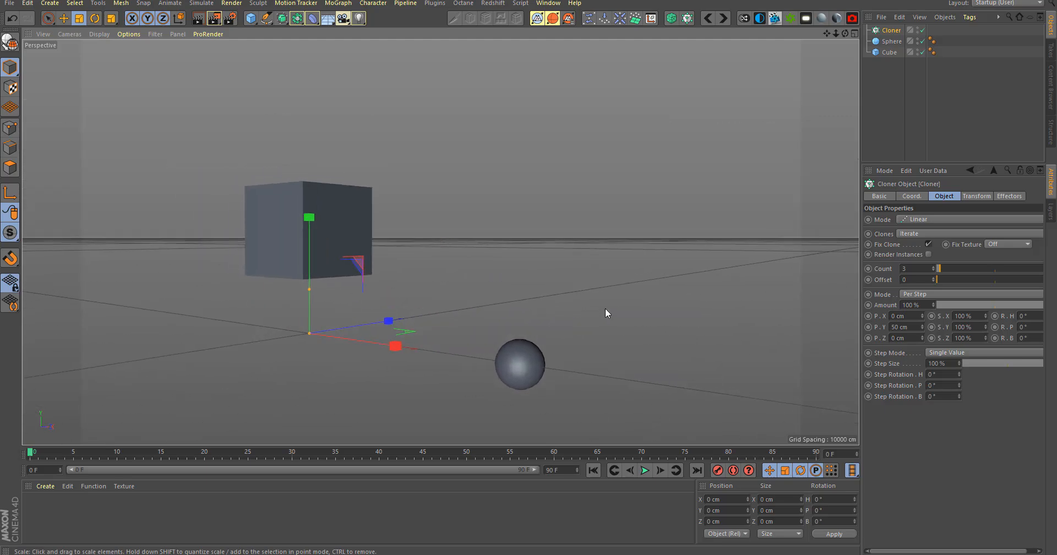
Step: Nest the sphere under the Cloner in the object hierarchy and inspect the clones
left_click(887, 52)
left_click(892, 42)
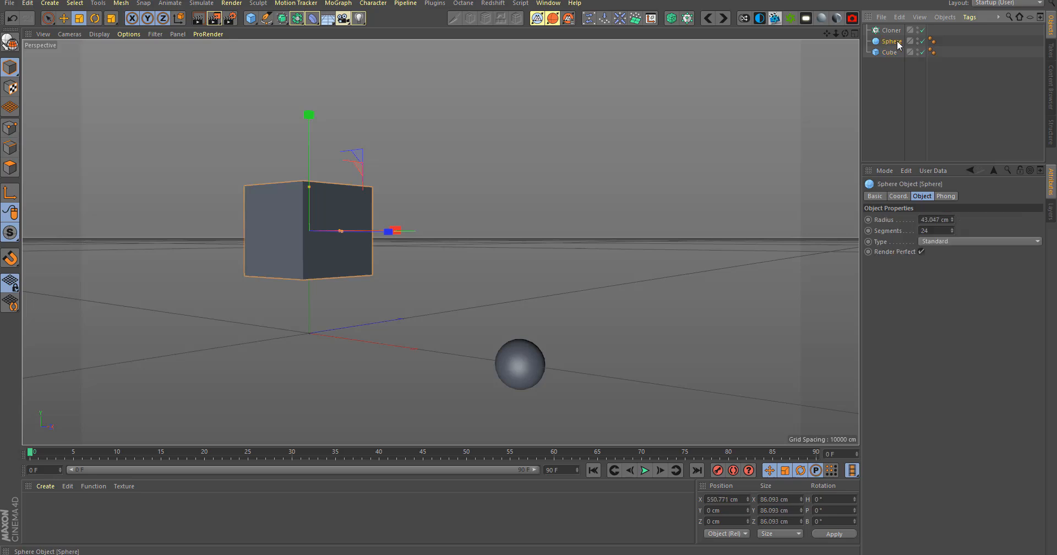
left_click_drag(894, 42, 896, 30)
left_click_drag(511, 224, 439, 241, "alt")
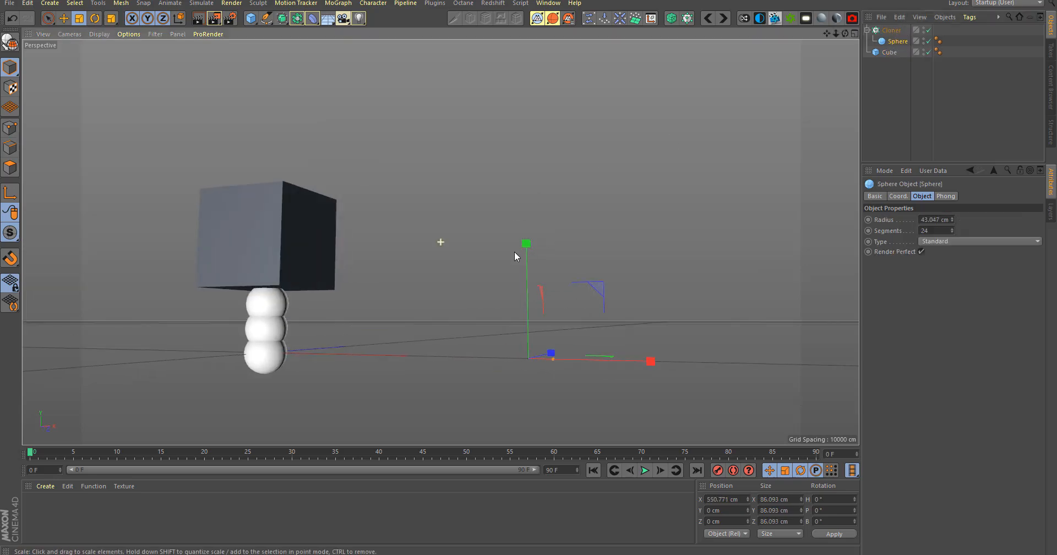
left_click_drag(600, 314, 579, 333, "alt")
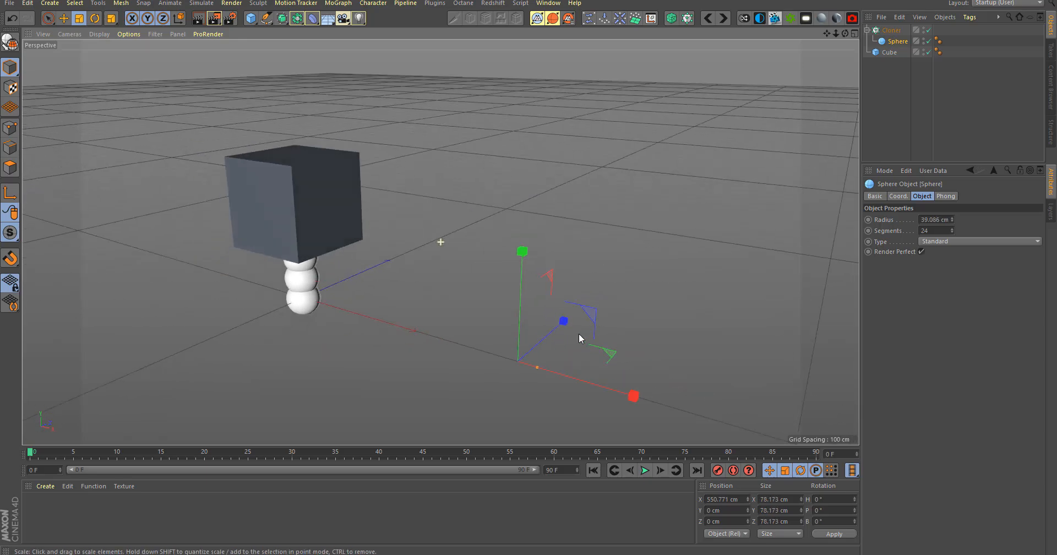
Step: Undo the sphere's nesting and the creation of the Cloner
key("ctrl+z")
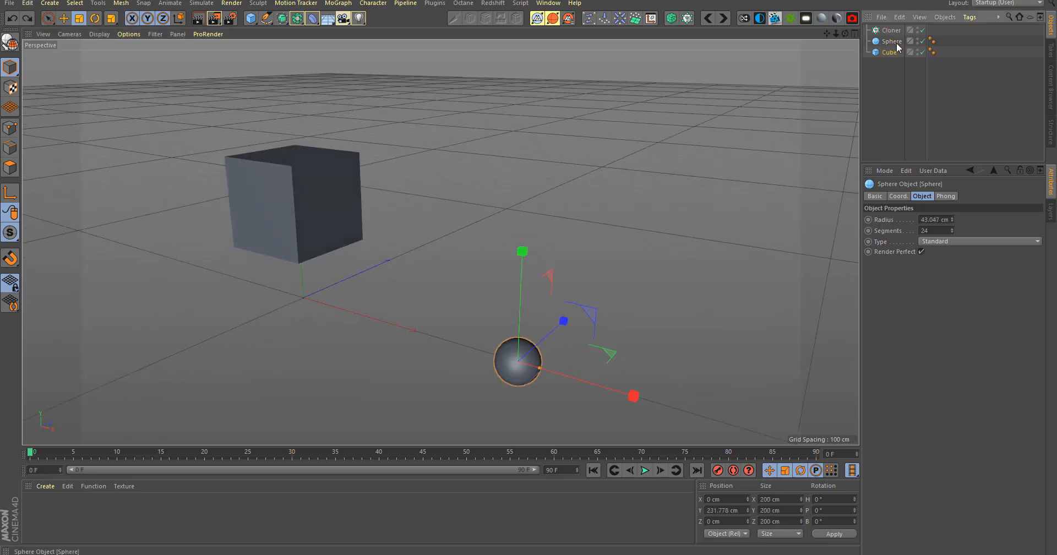
key("ctrl+z")
key("ctrl+z")
key("ctrl+z")
key("ctrl+z")
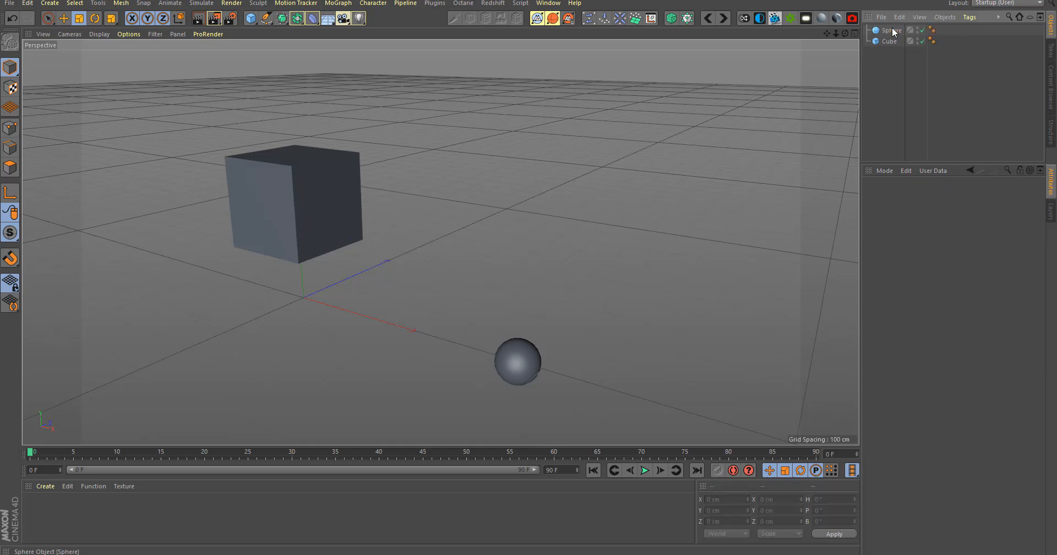
Step: Add a Cloner directly as the sphere's parent and set its linear clone count to 5
left_click(890, 30)
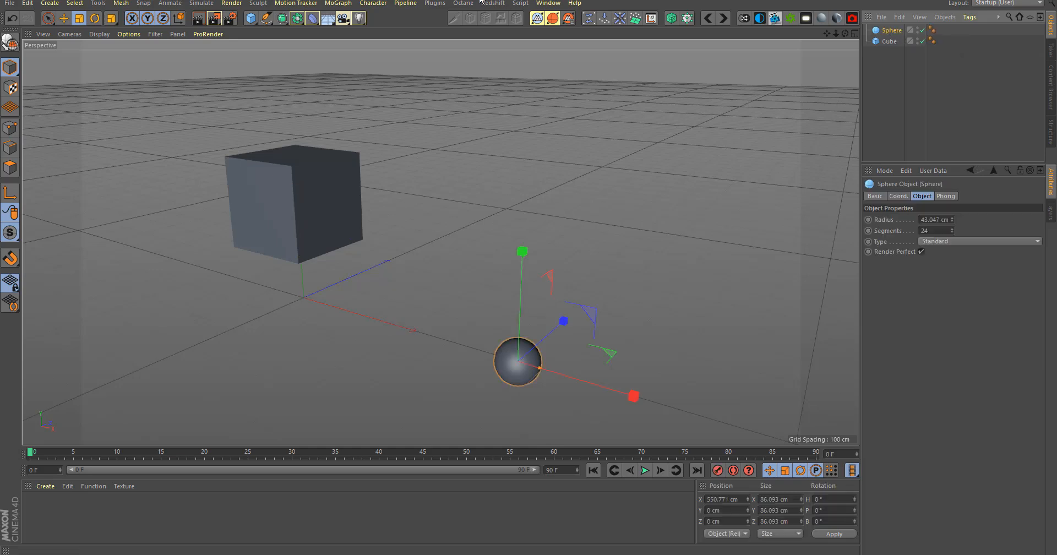
left_click(332, 3)
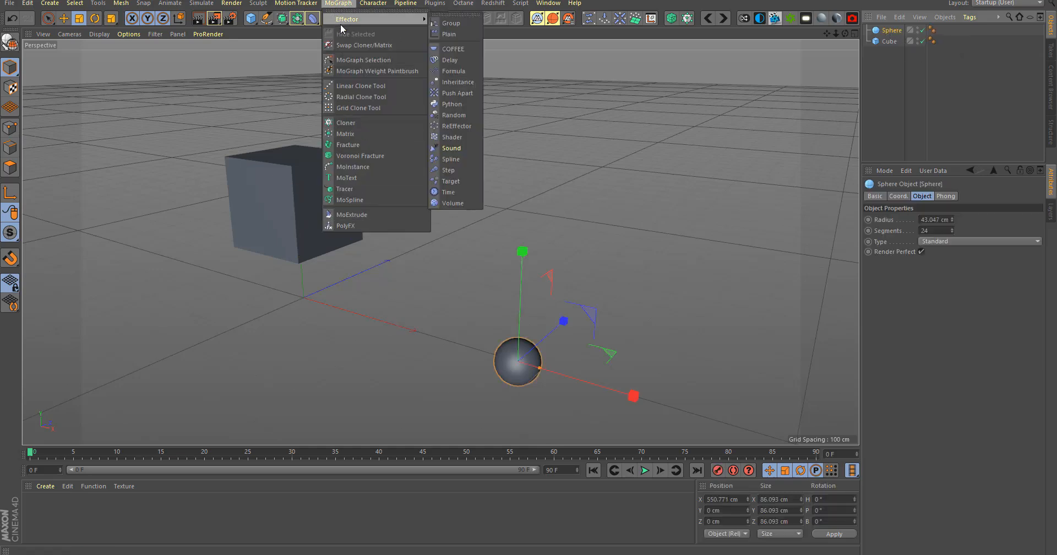
left_click(352, 122, "alt")
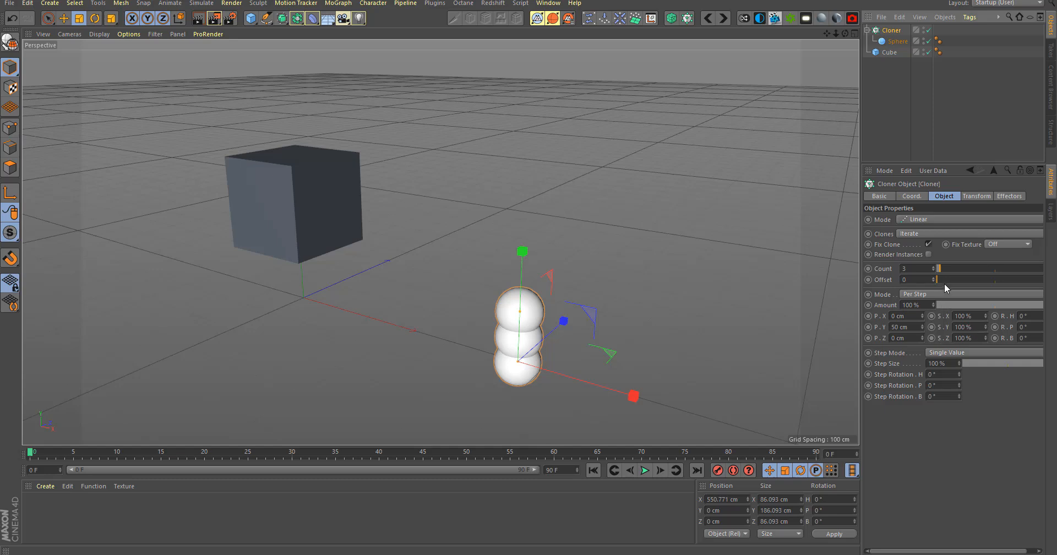
mouse_move(944, 268)
left_mouse_down()
mouse_move(967, 282)
mouse_move(943, 277)
left_mouse_up()
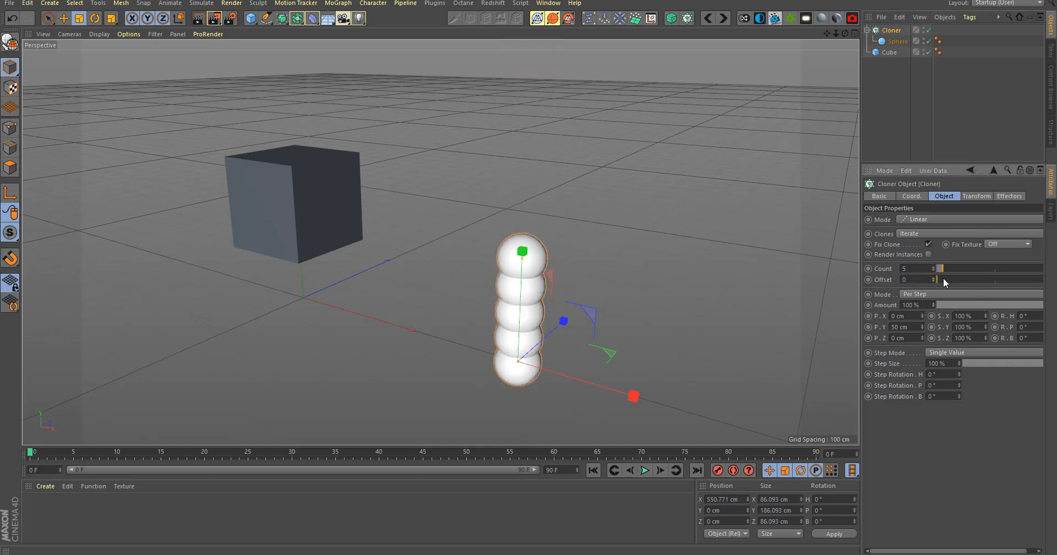
middle_click_drag(173, 129, 270, 131, "alt")
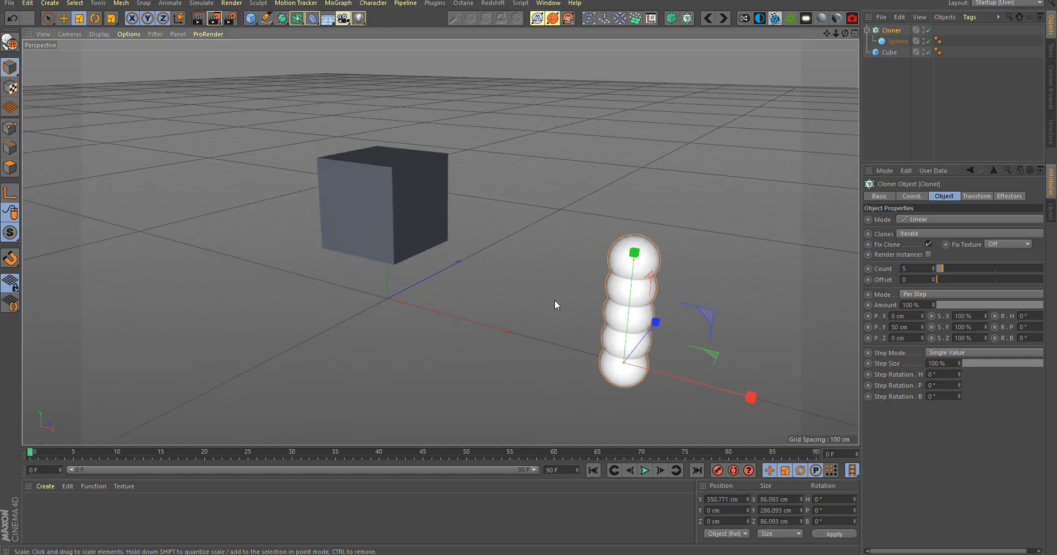
Step: Switch the Cloner to Object mode and assign the cube as the object that receives the sphere clones
left_click(933, 222)
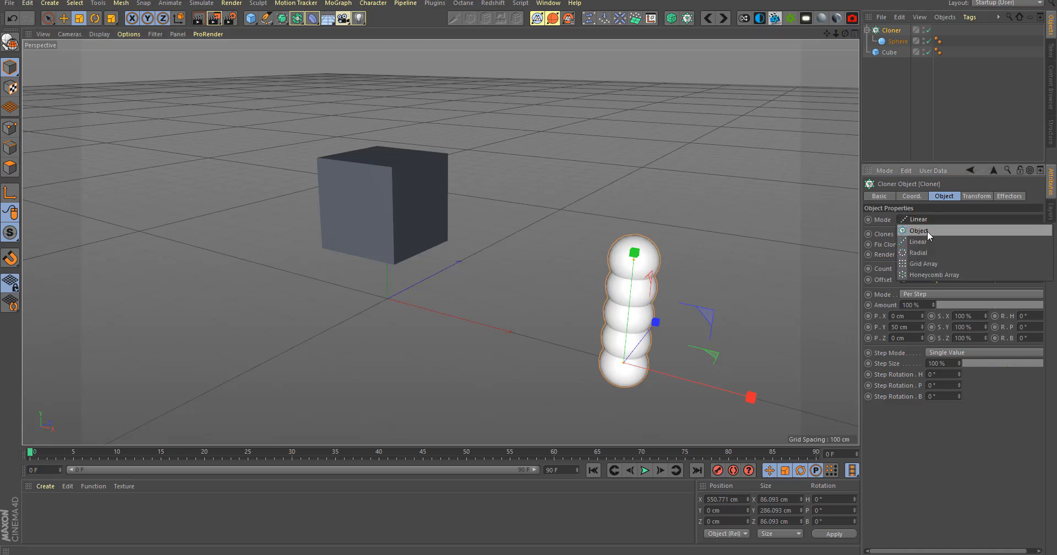
left_click(927, 230)
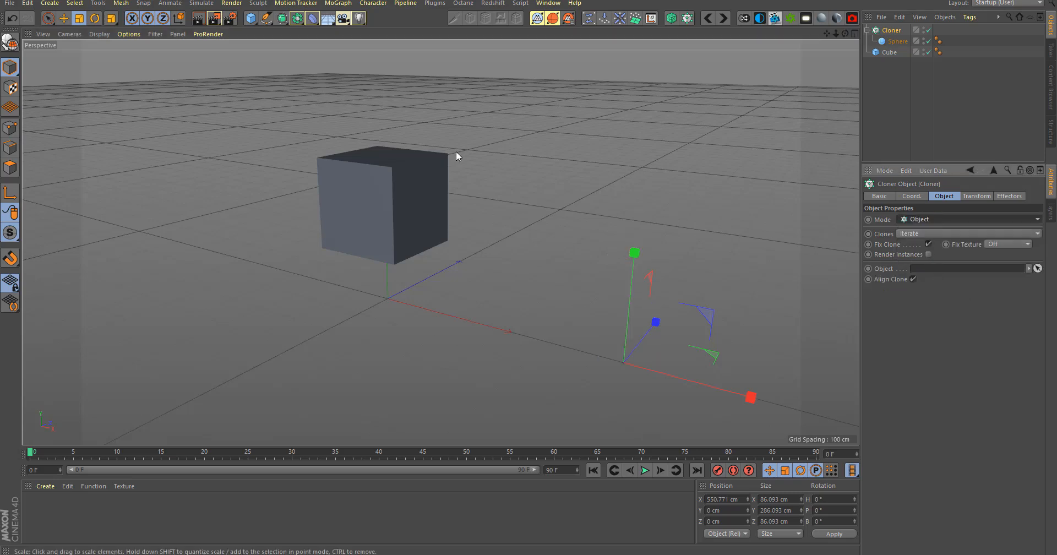
middle_click_drag(490, 206, 439, 238, "alt")
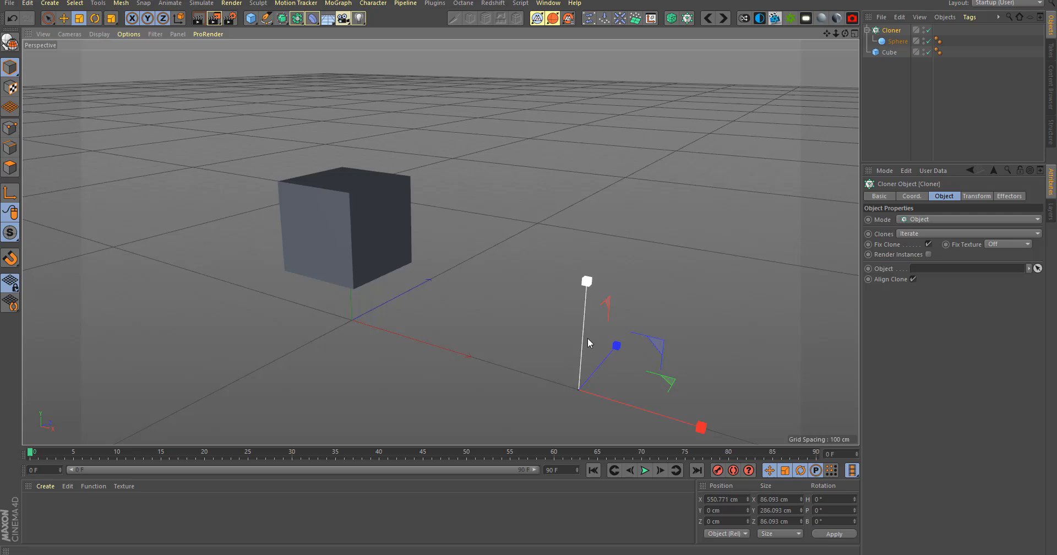
left_click(1038, 268)
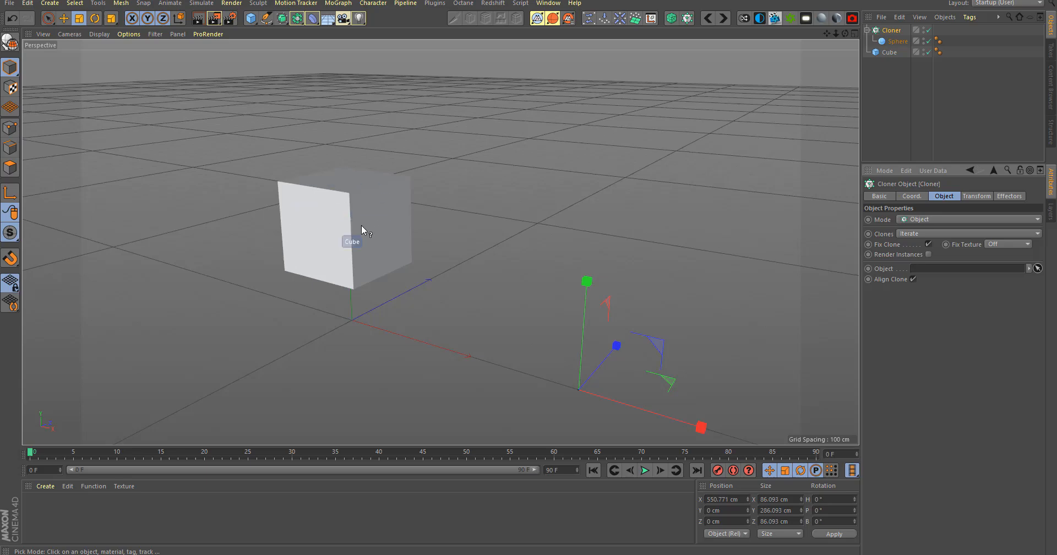
left_click(330, 227)
left_click_drag(385, 299, 468, 309, "alt")
right_click_drag(467, 308, 499, 322, "alt")
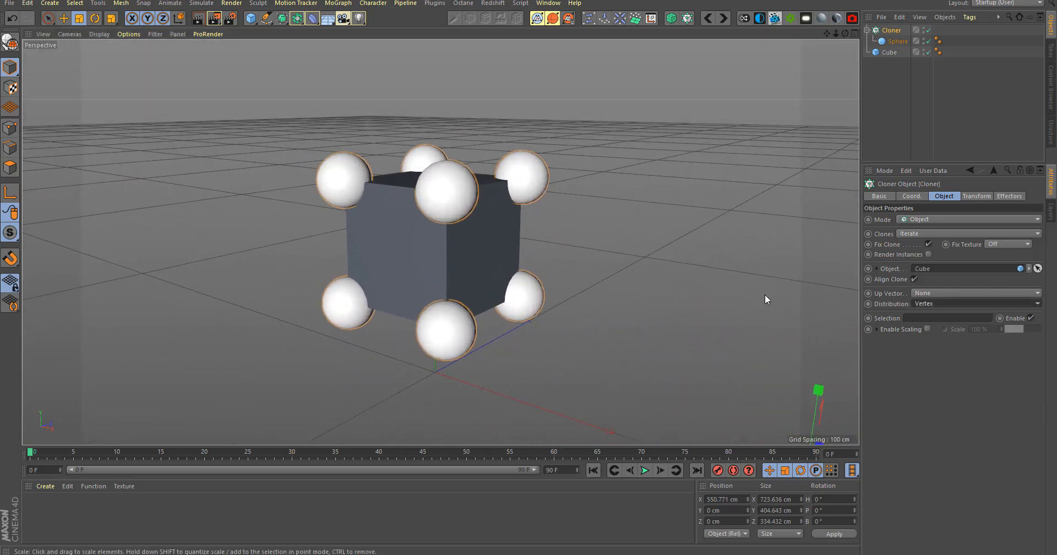
middle_click_drag(765, 294, 678, 311, "alt")
right_click_drag(678, 311, 650, 324, "alt")
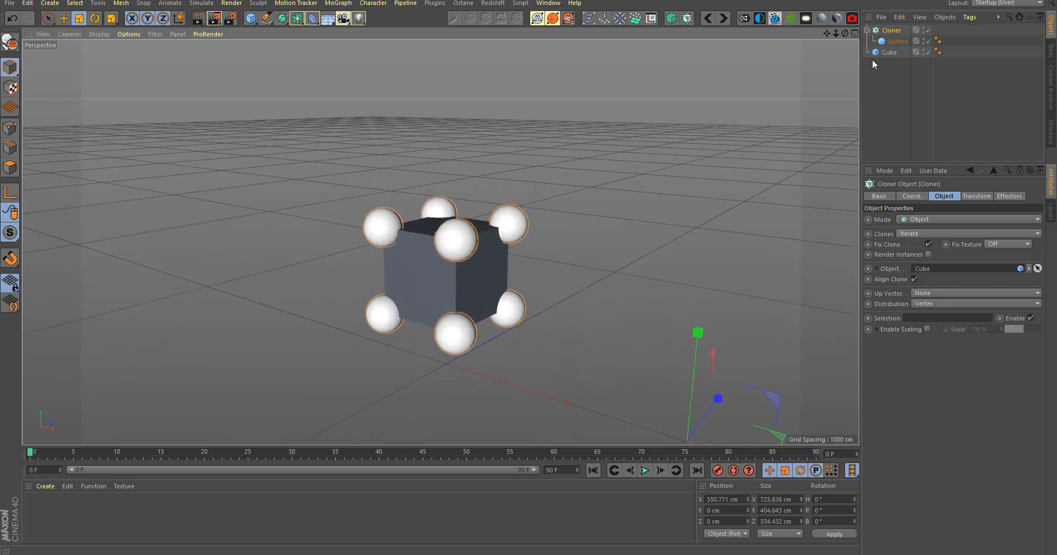
Step: Set the Cloner's distribution to Surface and inspect the spheres on the cube
left_click(924, 306)
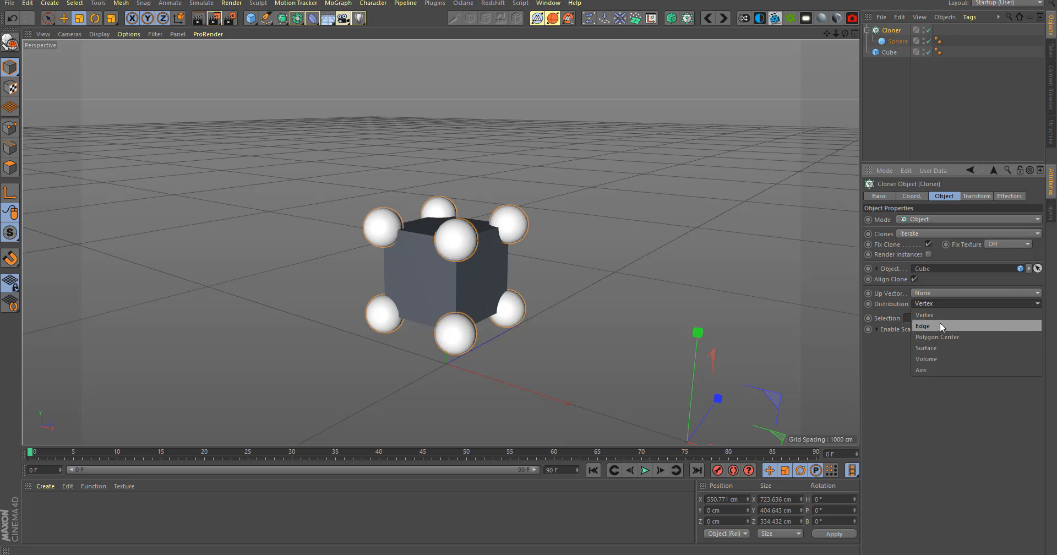
left_click(942, 346)
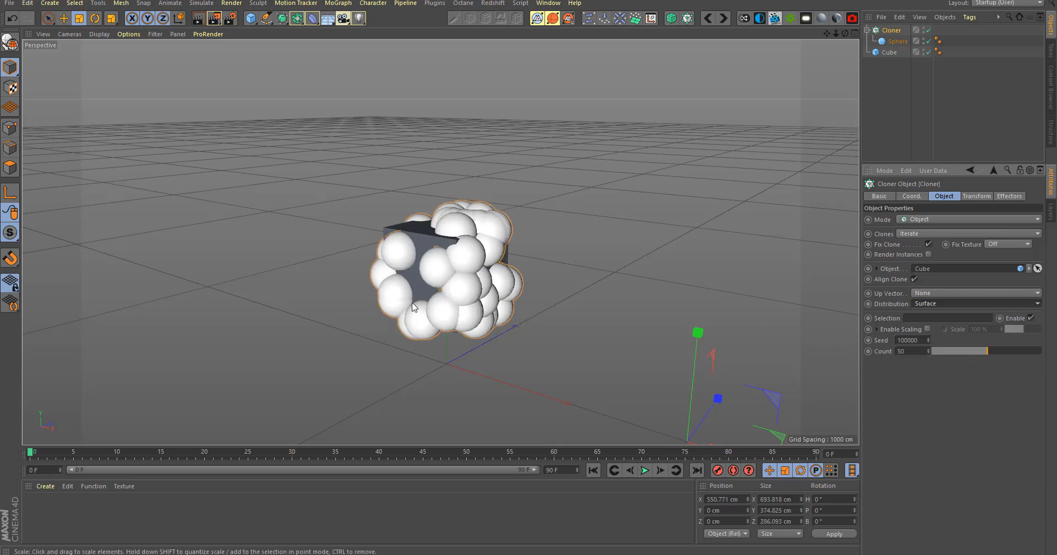
left_click_drag(414, 307, 498, 306, "alt")
mouse_move(497, 305)
right_mouse_down("alt")
mouse_move(571, 301)
mouse_move(523, 284)
right_mouse_up("alt")
left_click_drag(523, 284, 477, 303, "alt")
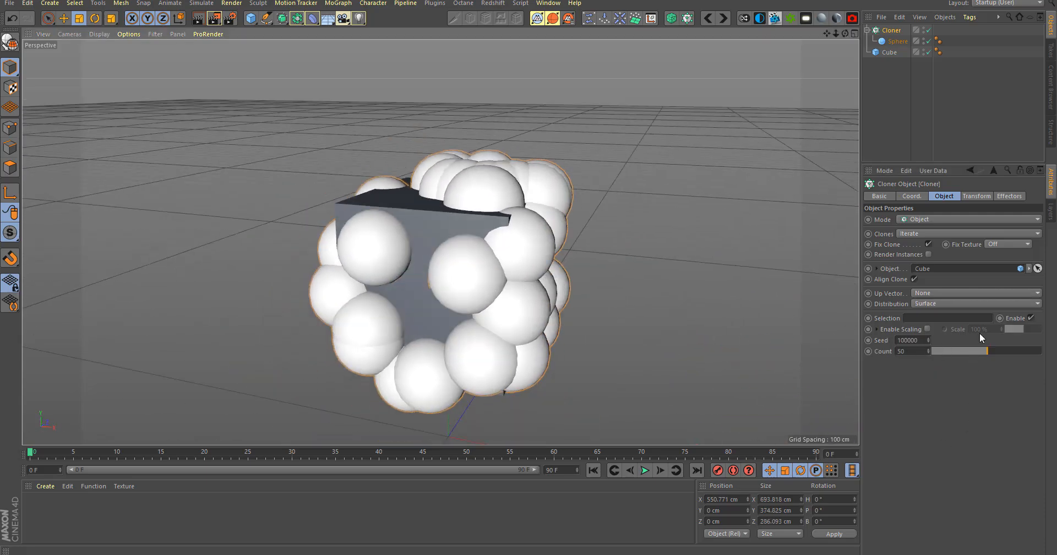
Step: Try surface clone counts of 0 and 65, finishing with a count of 2
left_click_drag(984, 352, 928, 342)
left_click_drag(543, 267, 514, 299, "alt")
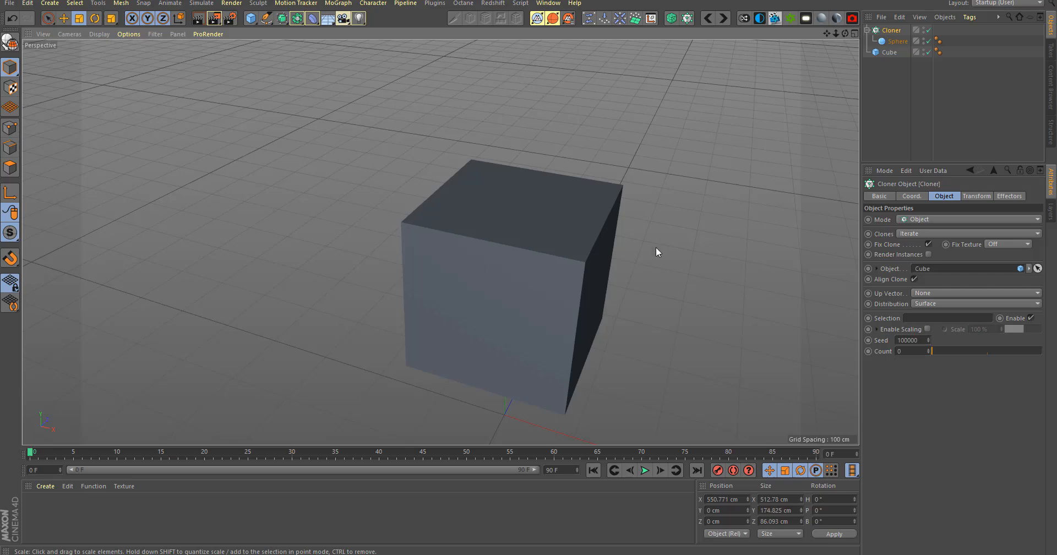
left_click_drag(951, 351, 1003, 350)
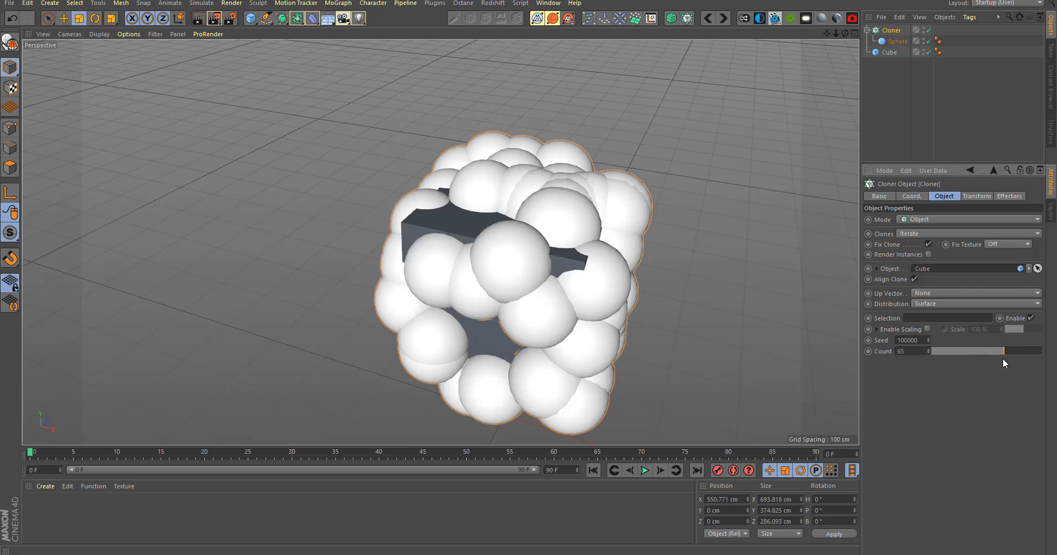
left_click_drag(996, 352, 934, 344)
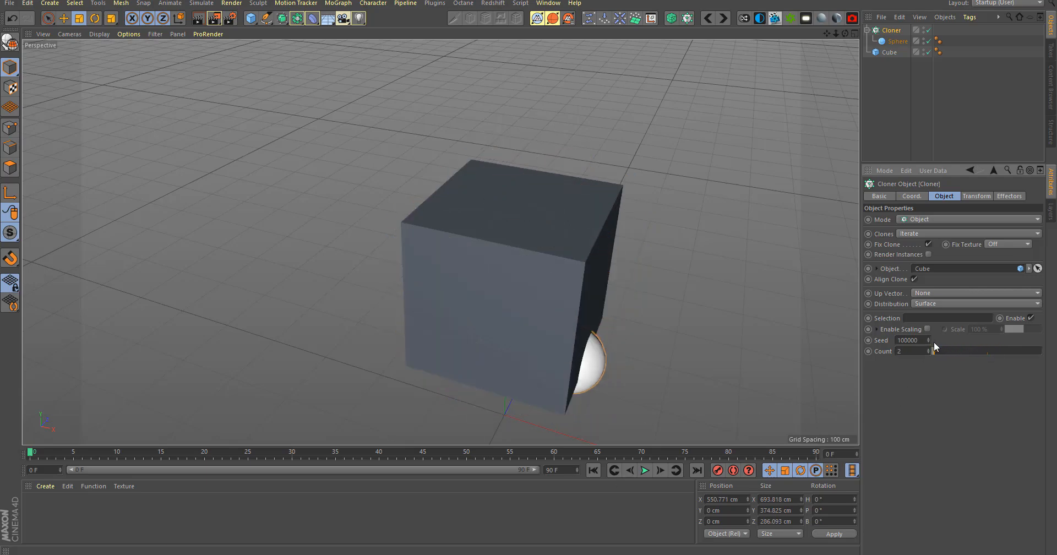
left_click_drag(597, 343, 592, 323, "alt")
middle_click_drag(592, 323, 480, 313, "alt")
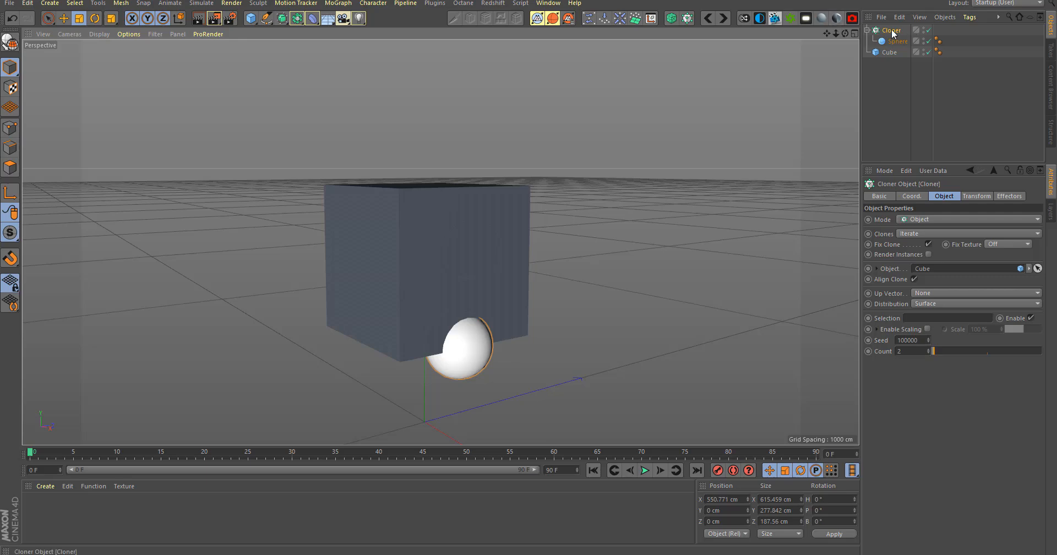
Step: Delete the Cloner together with its child sphere, keeping the cube selected and framed in the view
left_click(866, 31)
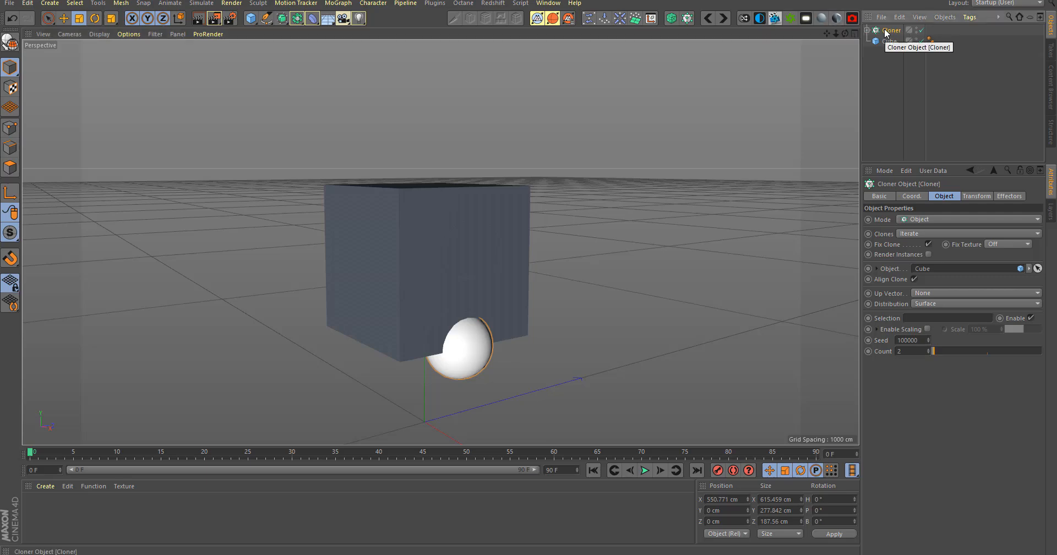
key("Delete")
left_click(889, 30)
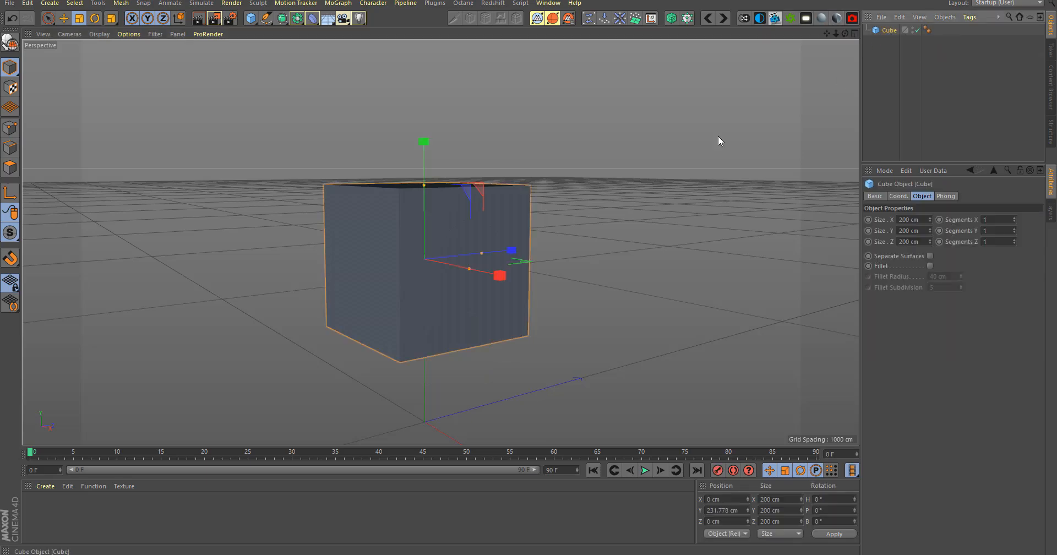
key("o")
left_click_drag(572, 241, 576, 281, "alt")
right_click_drag(576, 280, 592, 332, "alt")
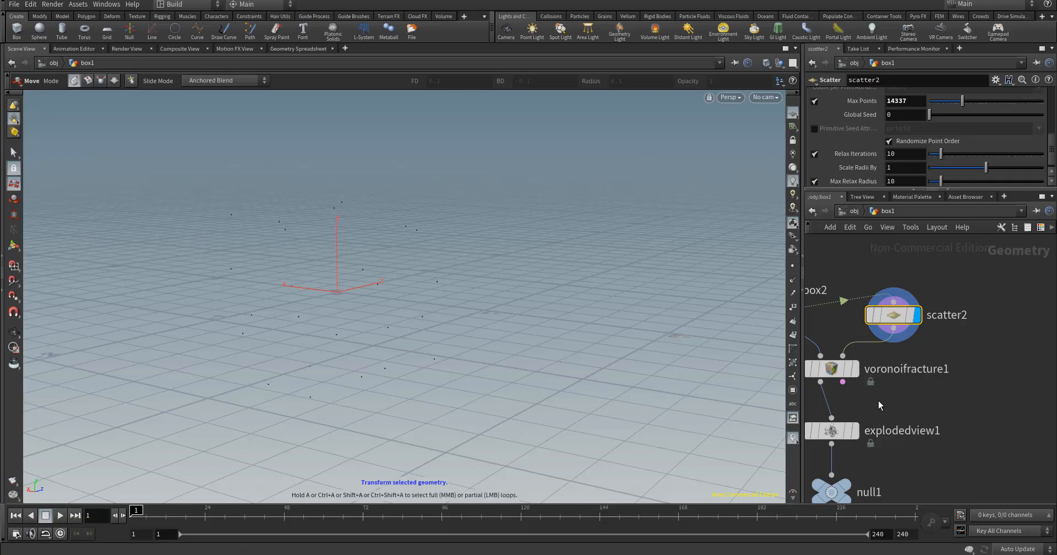
Step: Switch to Houdini and display the voronoifracture1 node's result, followed by the explodedview1 node's result
left_click(853, 368)
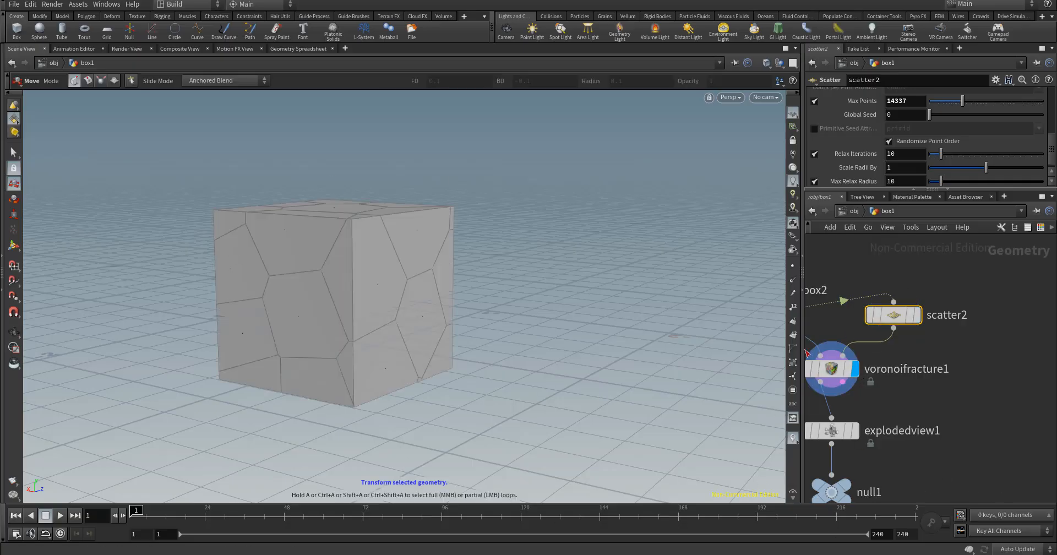
left_click(855, 433)
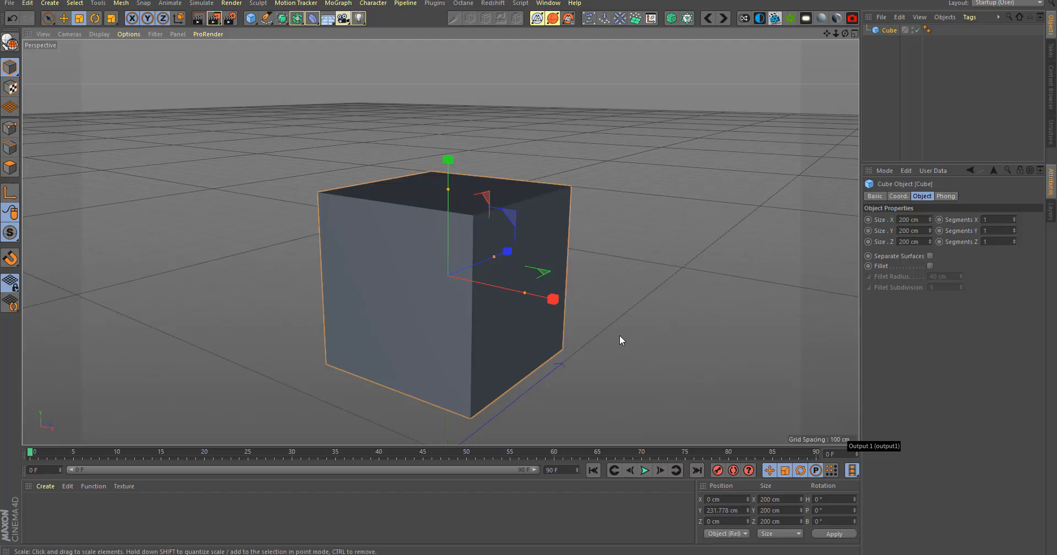
Step: Switch back to Cinema 4D and add a MoGraph Voronoi Fracture object as the cube's parent
left_click_drag(619, 334, 488, 302, "alt")
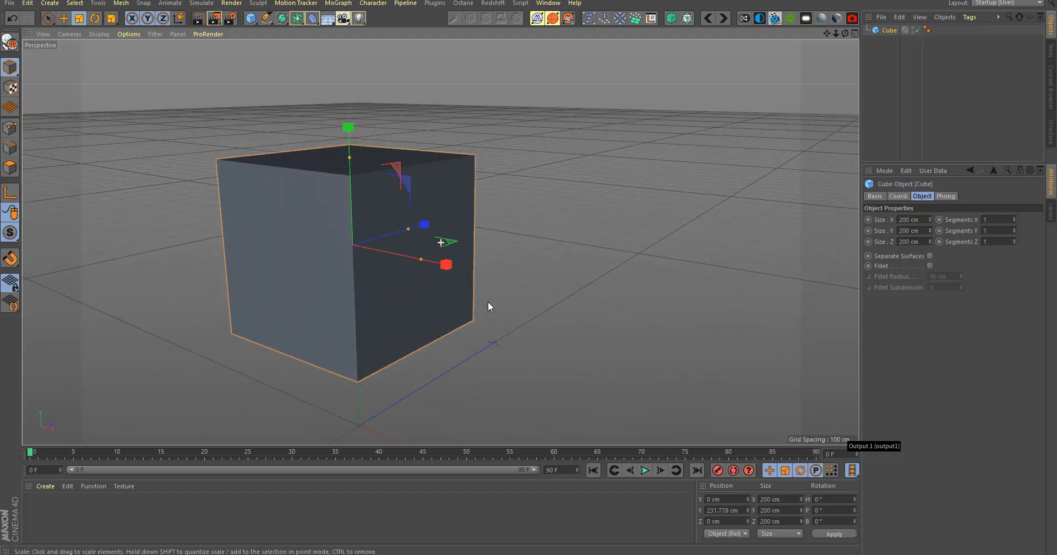
scroll(517, 262, "up", 3)
left_click_drag(518, 264, 541, 275, "alt")
middle_click_drag(541, 274, 566, 302, "alt")
right_click_drag(566, 302, 543, 305, "alt")
left_click_drag(544, 309, 522, 300, "alt")
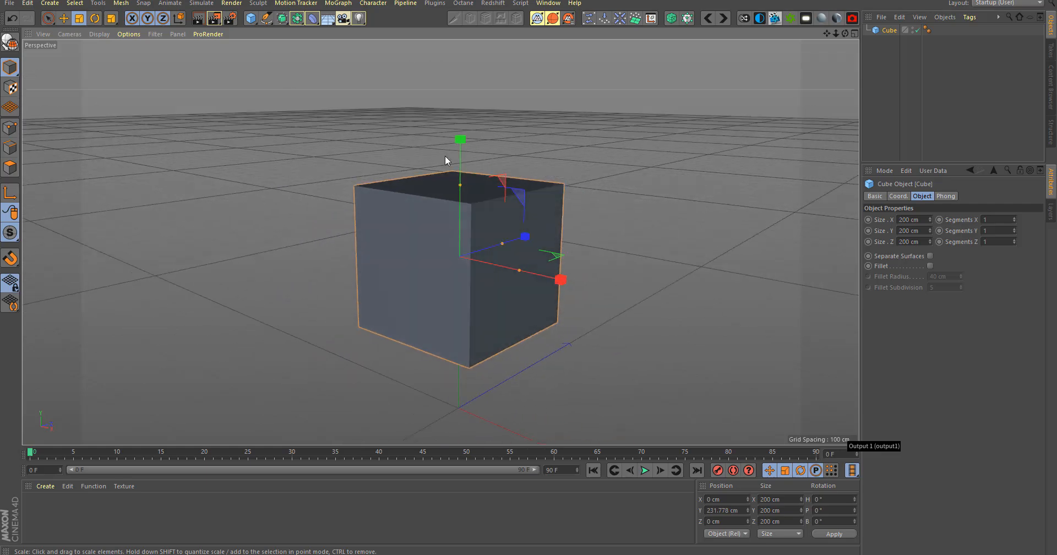
left_click(338, 4)
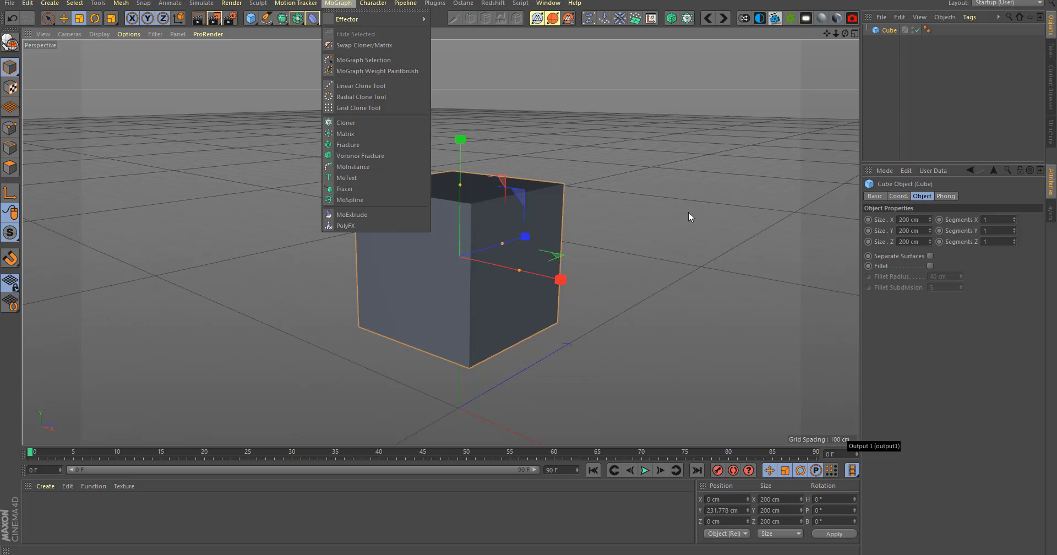
left_click(359, 156)
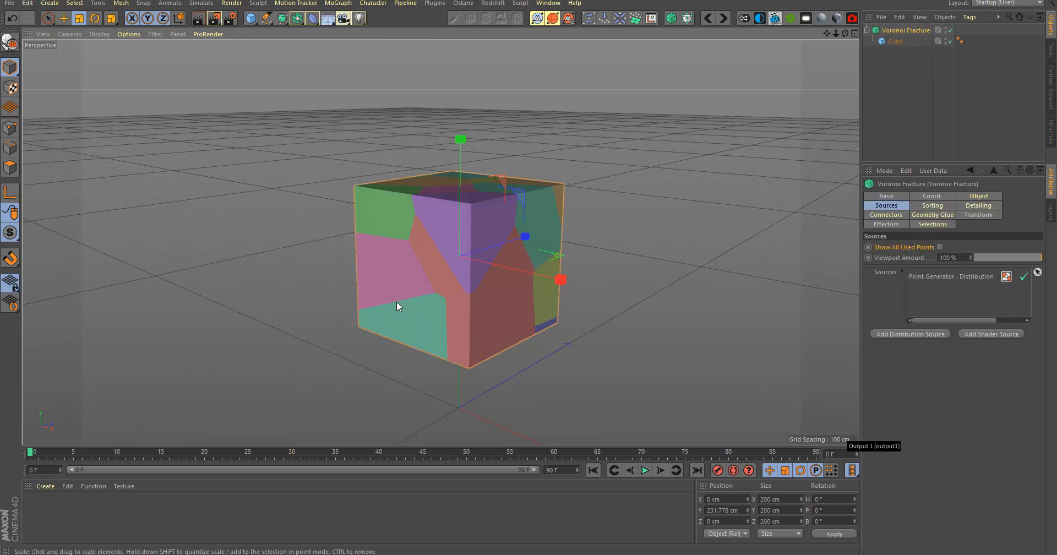
Step: Inspect the fractured cube from several angles and show the settings of its Point Generator - Distribution source
left_click_drag(400, 303, 464, 309, "alt")
right_click_drag(454, 227, 531, 249, "alt")
left_click_drag(532, 248, 444, 411, "alt")
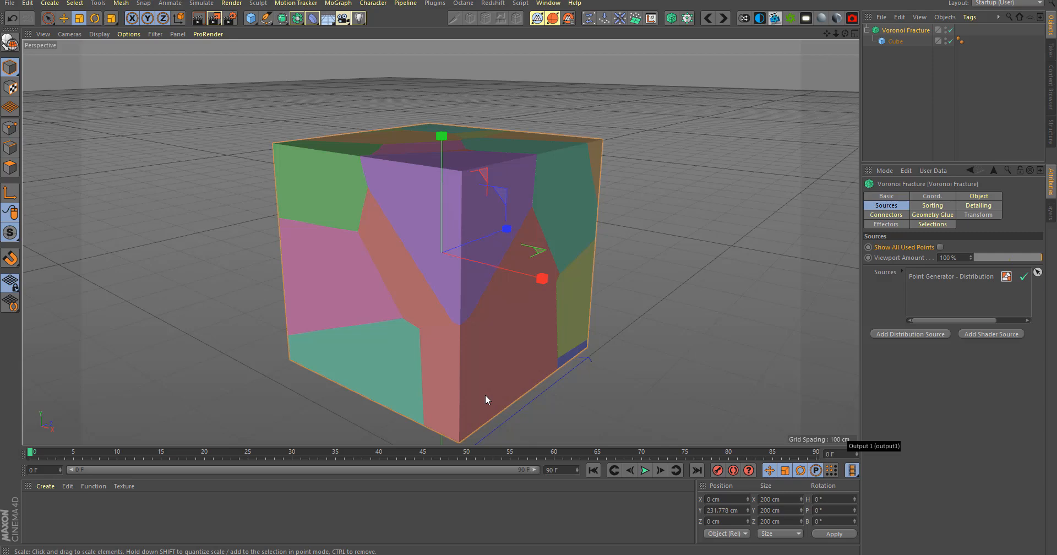
middle_click_drag(576, 332, 562, 345, "alt")
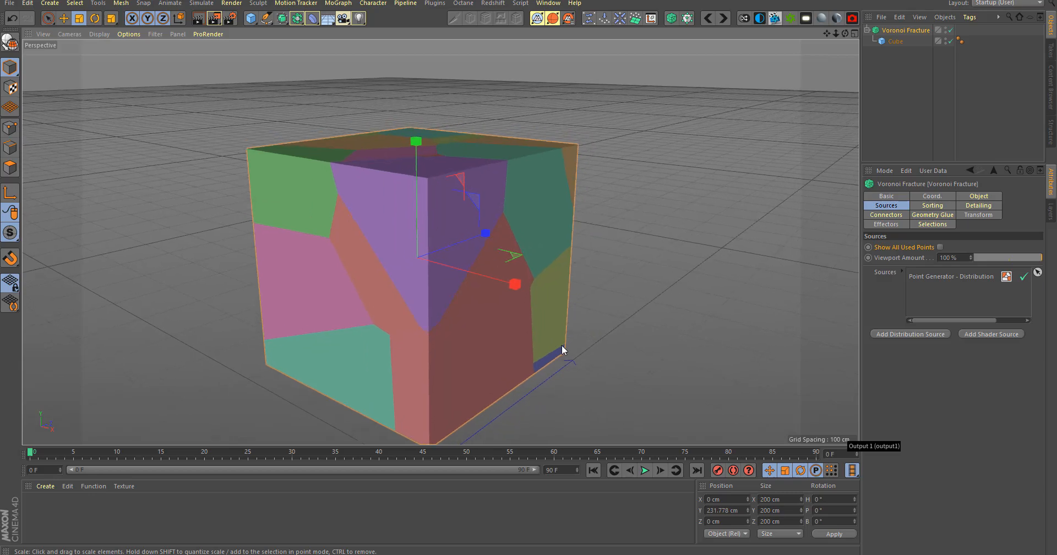
left_click(944, 277)
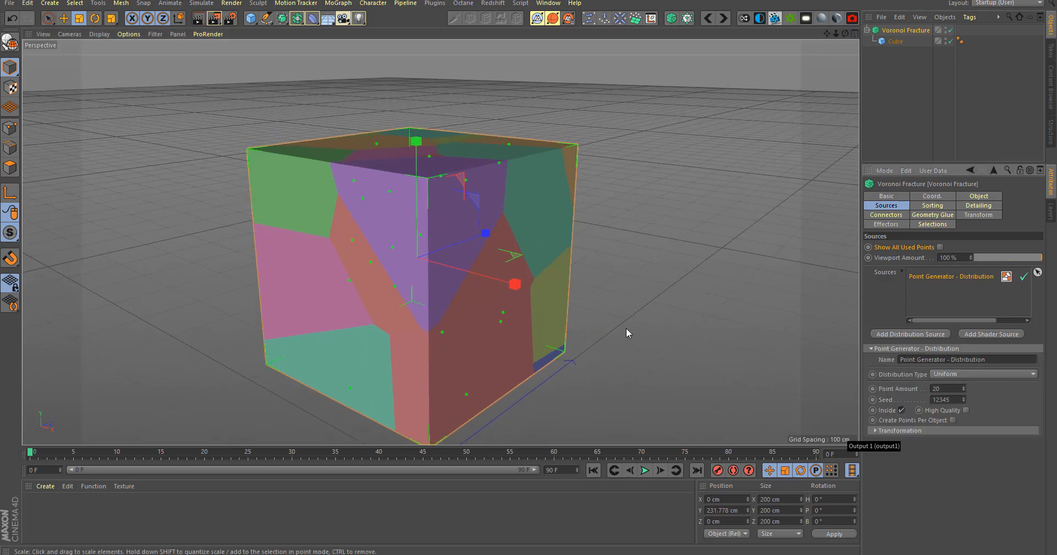
middle_click_drag(626, 328, 580, 325, "alt")
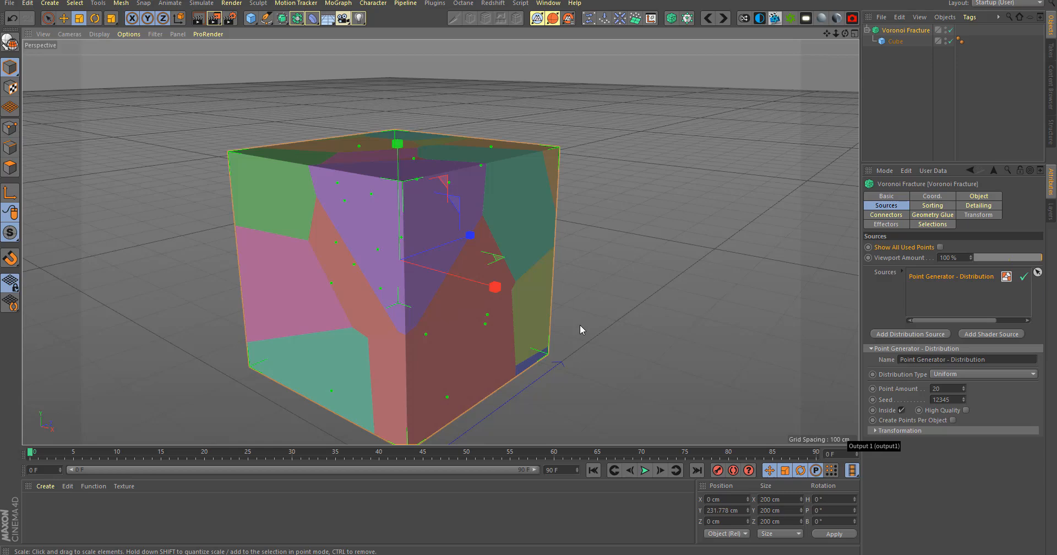
Step: Add a shader source to the Voronoi Fracture, disable the distribution source and select the shader source
left_click(978, 334)
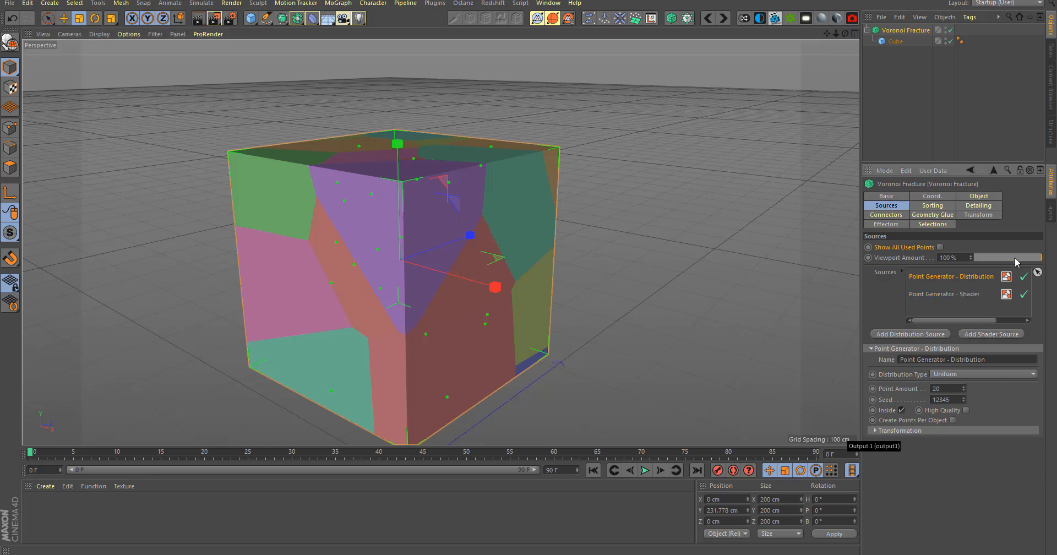
left_click(1023, 277)
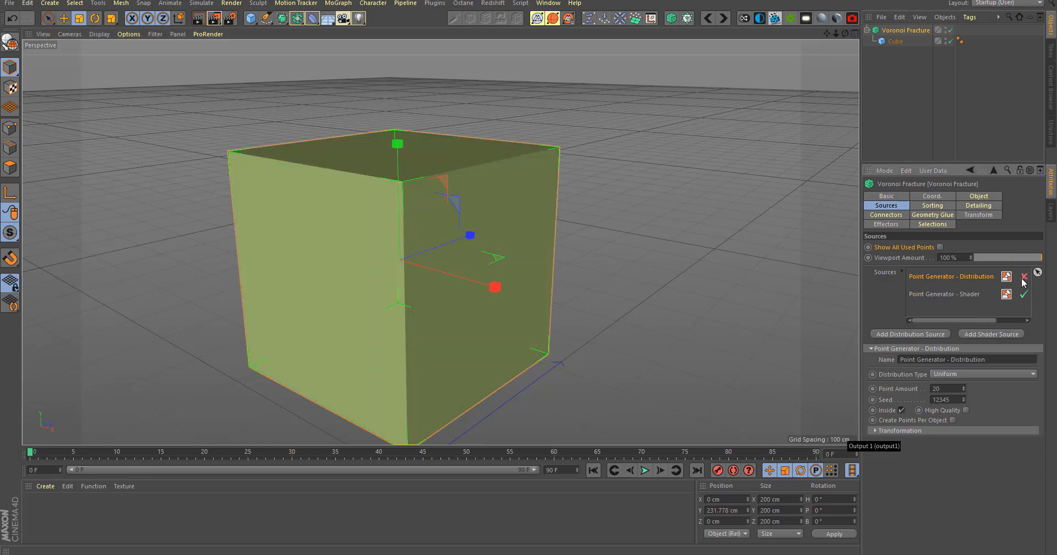
left_click(956, 295)
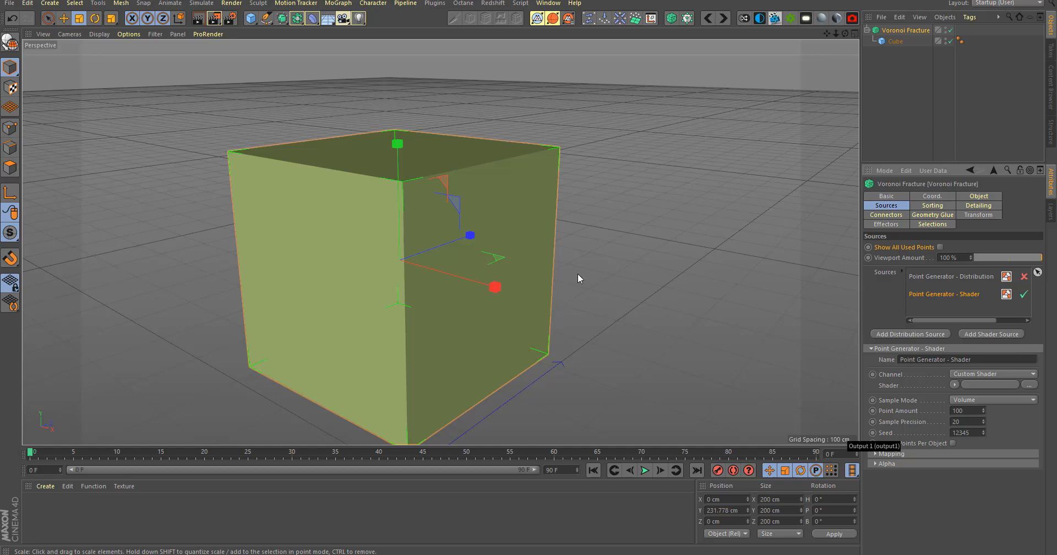
Step: Assign the Cloud surface shader to the shader point generator and inspect the resulting fragments
left_click(955, 385)
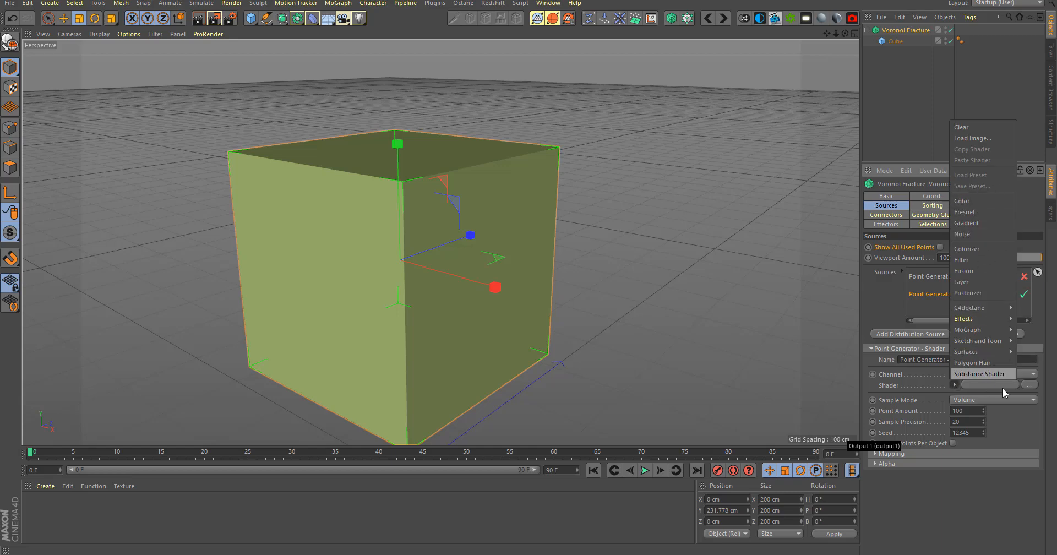
mouse_move(979, 329)
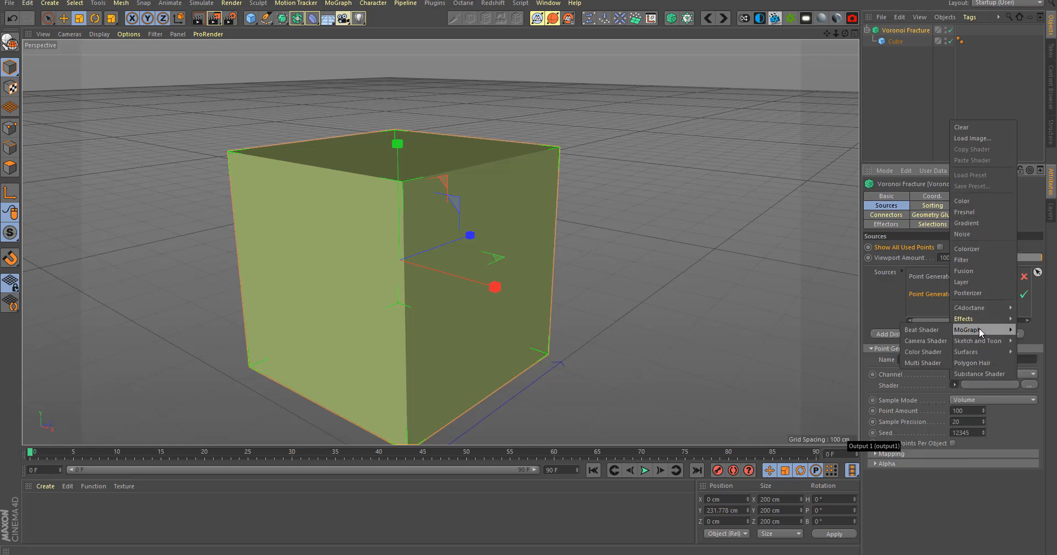
mouse_move(979, 353)
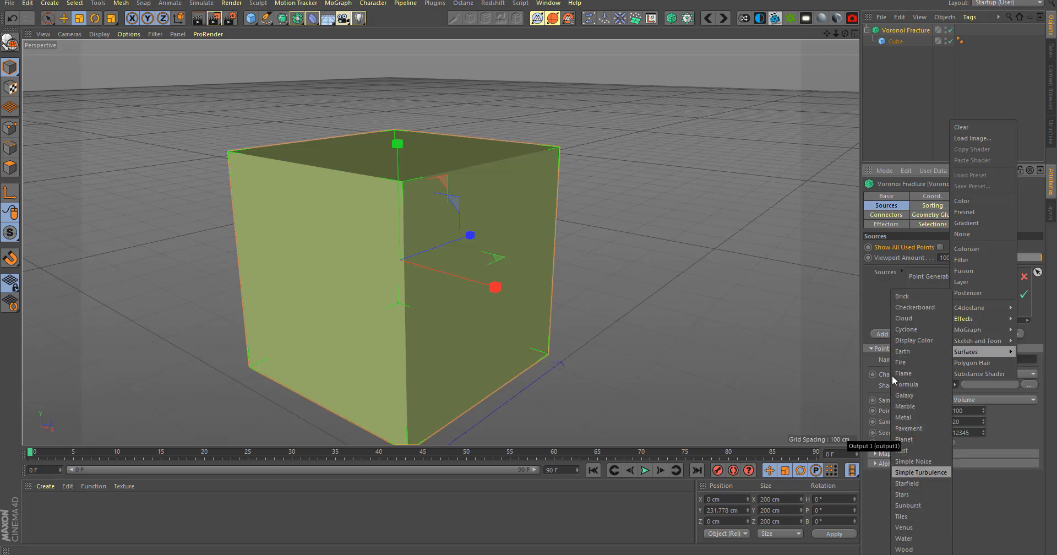
left_click(910, 318)
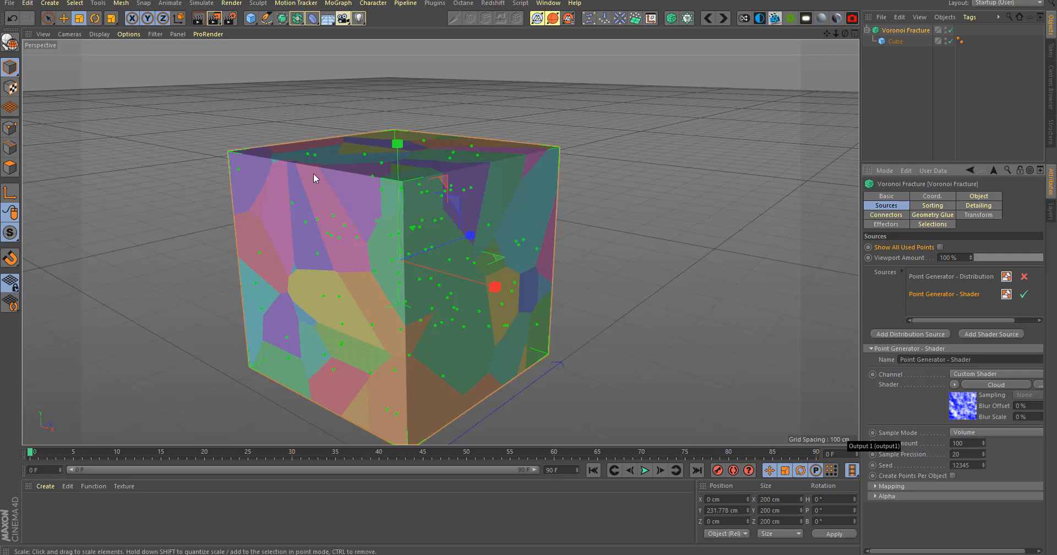
mouse_move(378, 314)
left_mouse_down("alt")
mouse_move(522, 332)
mouse_move(361, 309)
left_mouse_up("alt")
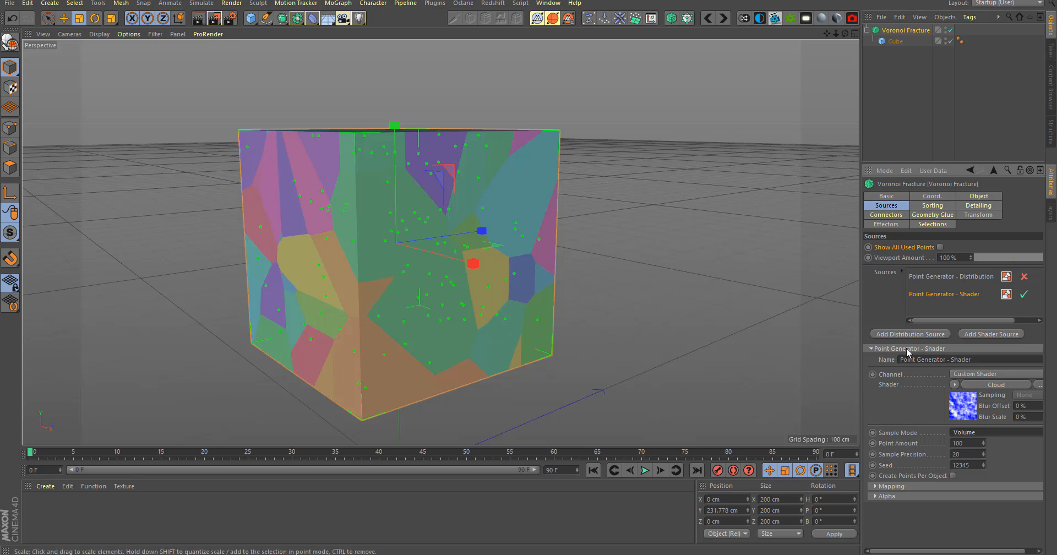
Step: Disable the shader source, re-enable the distribution source and inspect the cube's fragments from several angles
left_click(963, 279)
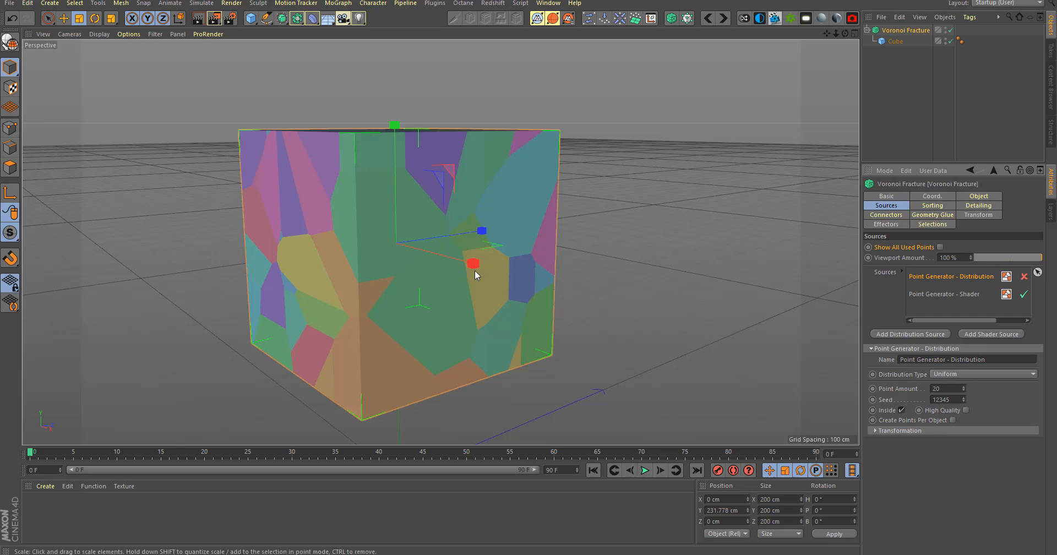
left_click_drag(475, 270, 557, 291, "alt")
left_click_drag(595, 319, 549, 316, "alt")
left_click(1024, 294)
left_click(1023, 277)
right_click_drag(549, 316, 484, 206, "alt")
left_click_drag(485, 206, 560, 311, "alt")
scroll(560, 312, "down", 4)
middle_click_drag(560, 309, 488, 220, "alt")
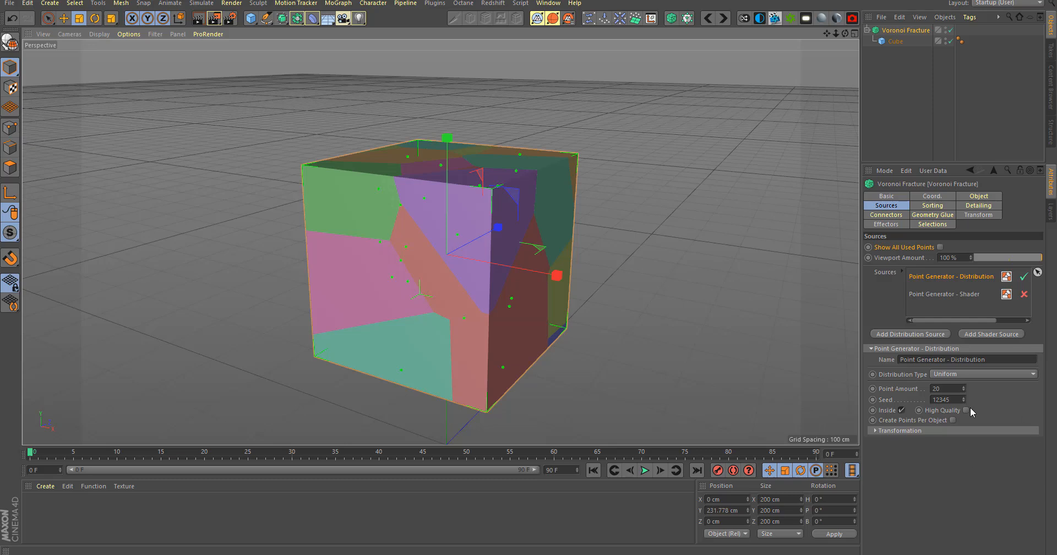
Step: Set the distribution source's seed to 12354 and its point amount to 6, and inspect the fragments
mouse_move(964, 400)
left_mouse_down()
mouse_move(964, 412)
mouse_move(963, 388)
left_mouse_up()
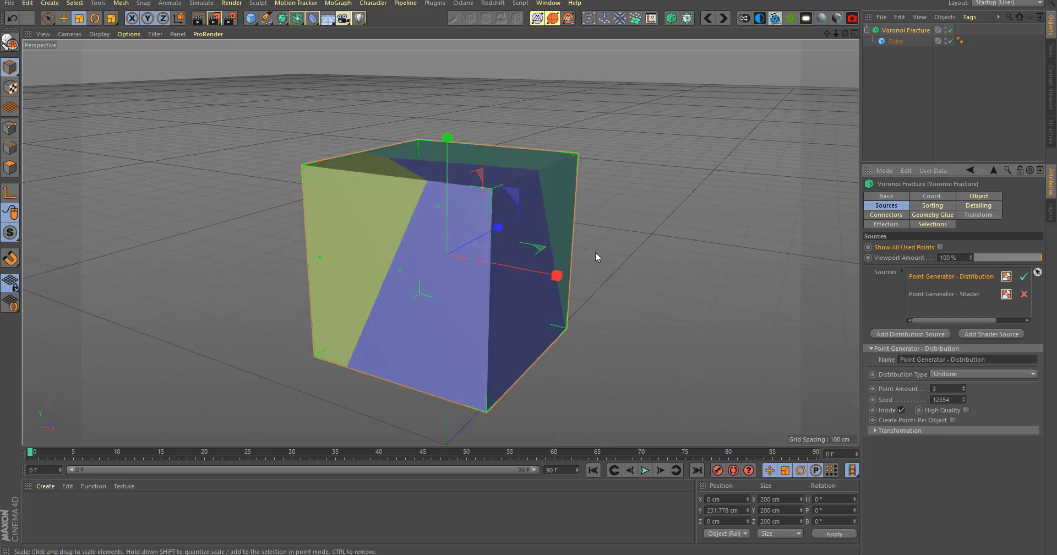
left_click_drag(649, 280, 688, 357, "alt")
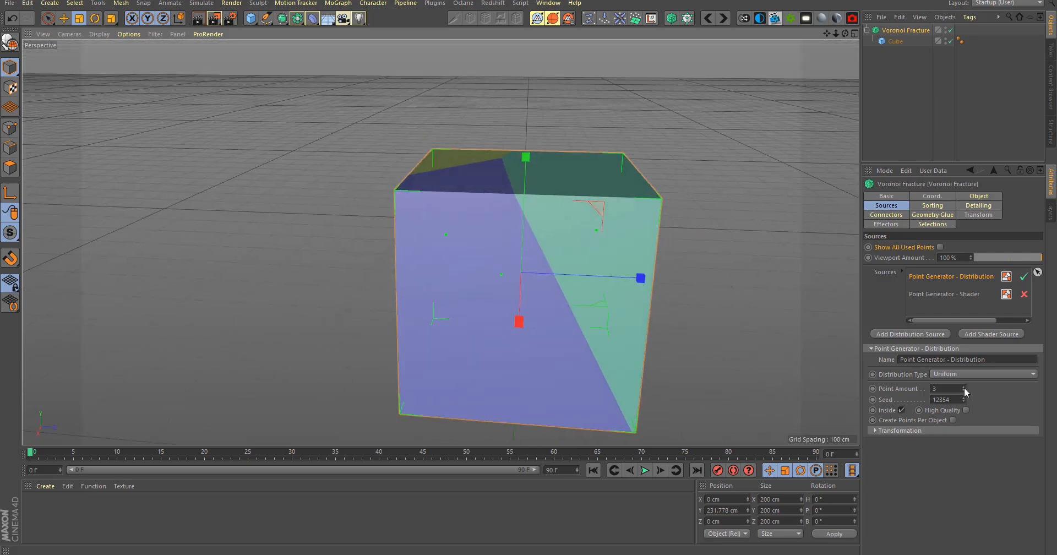
left_click_drag(964, 392, 964, 394)
left_click(943, 389)
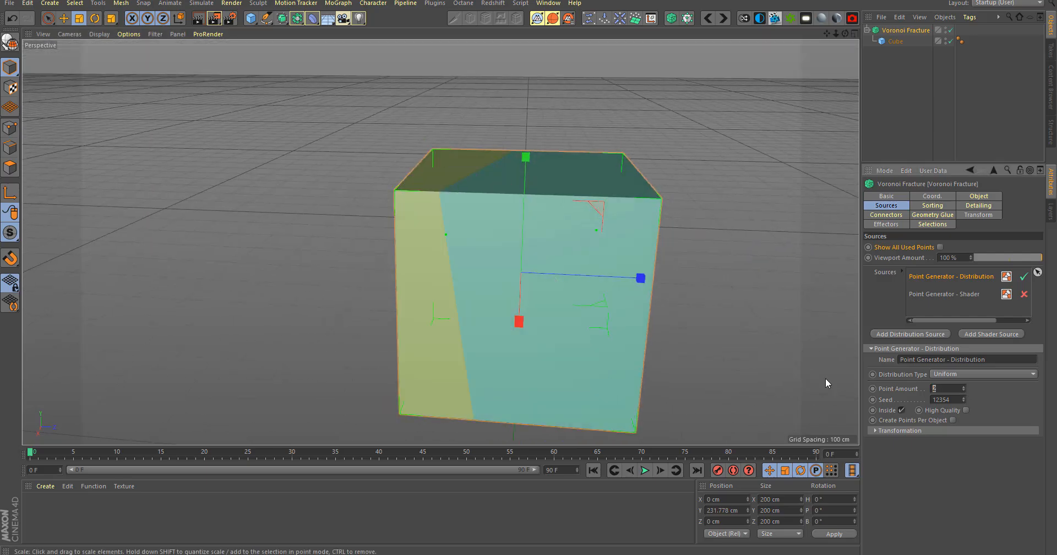
type("6")
key("Return")
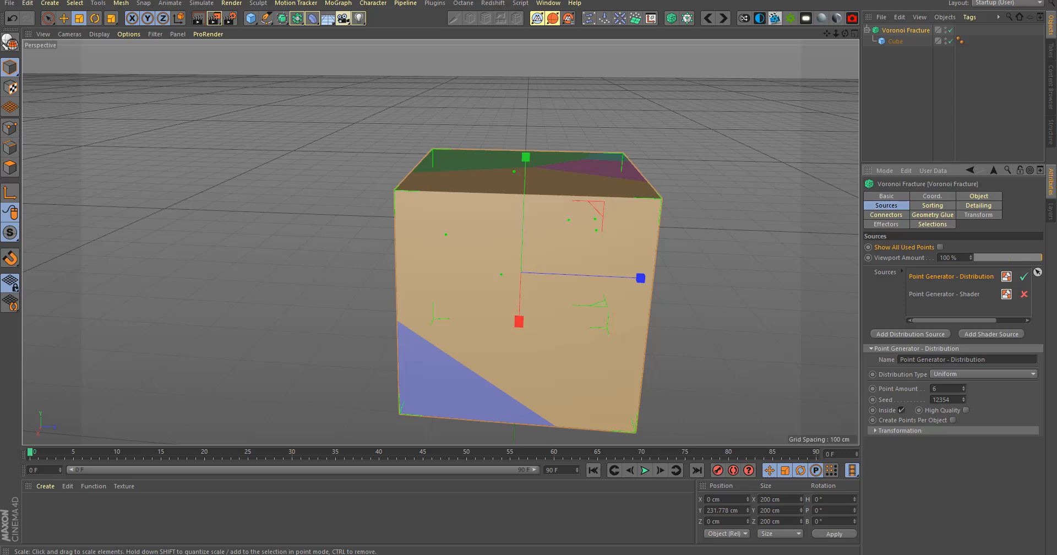
left_click_drag(495, 308, 484, 330, "alt")
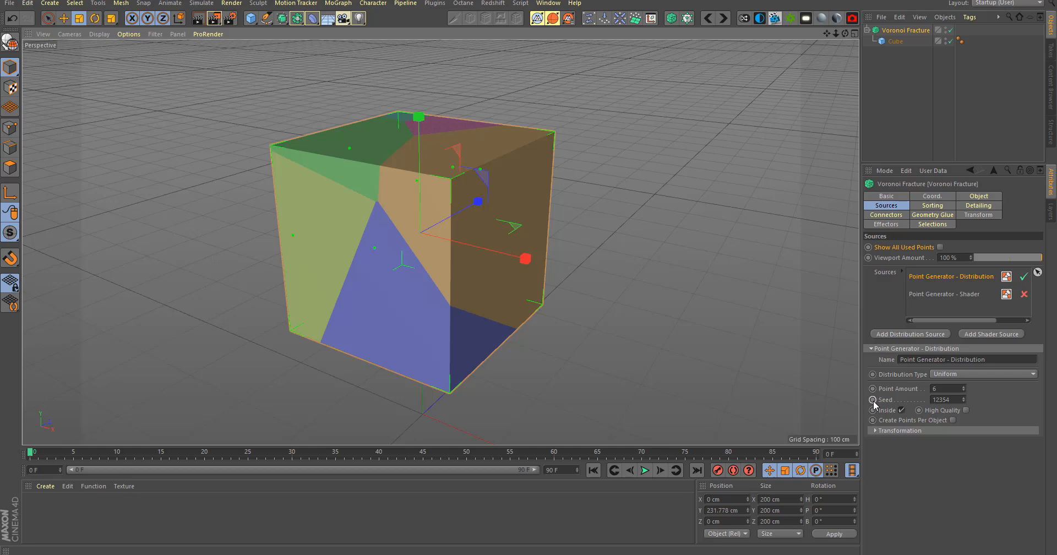
left_click_drag(612, 334, 482, 339, "alt")
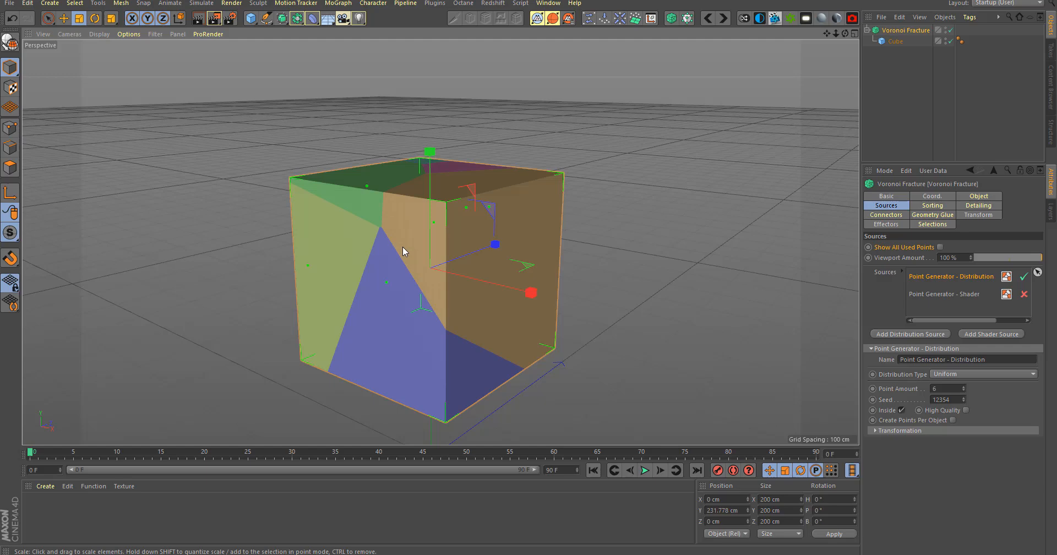
left_click_drag(331, 219, 465, 270, "alt")
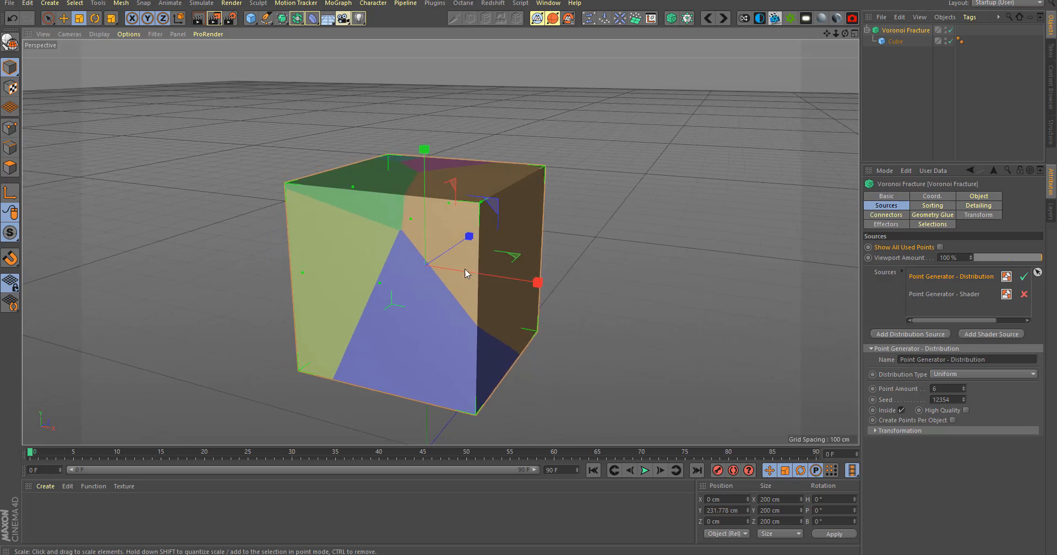
Step: Review the Voronoi Fracture's basic and object properties, including the fragment offset, and deselect the object
left_click(894, 197)
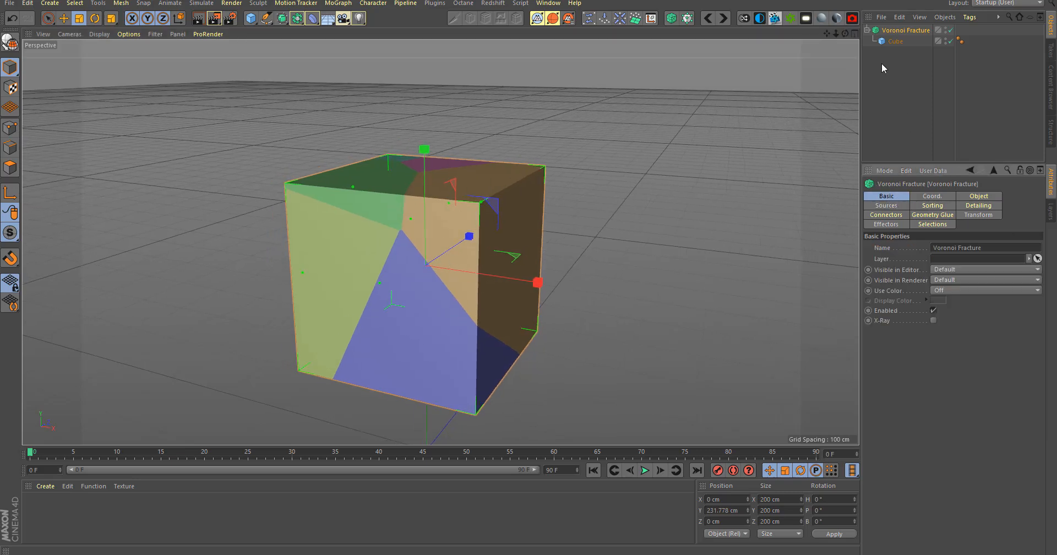
left_click(894, 32)
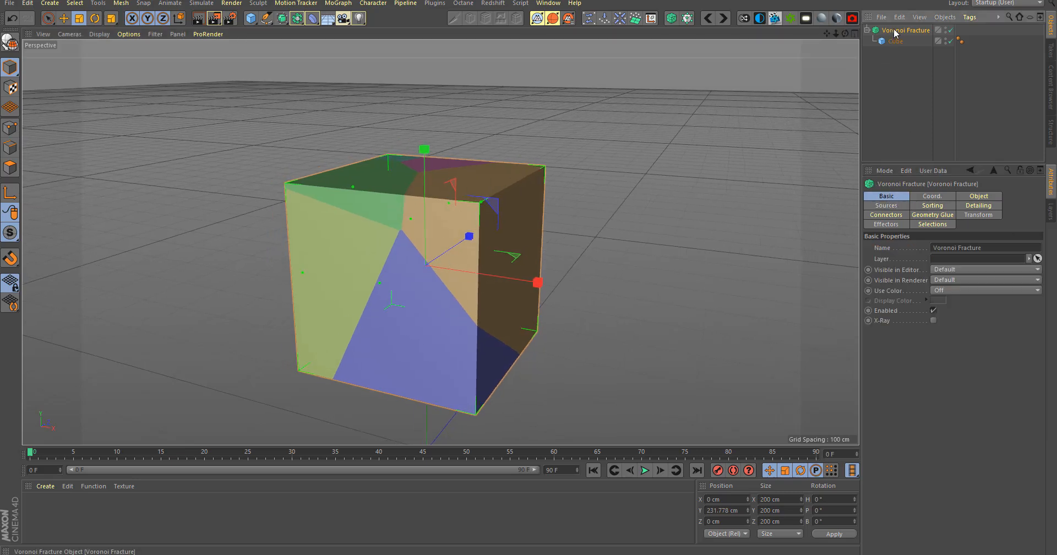
left_click(979, 196)
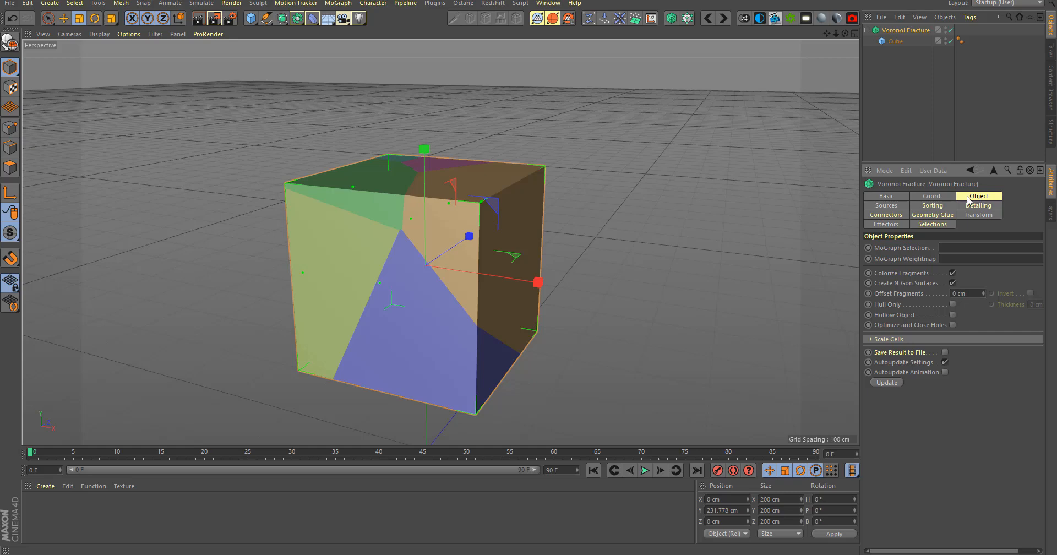
left_click(900, 35)
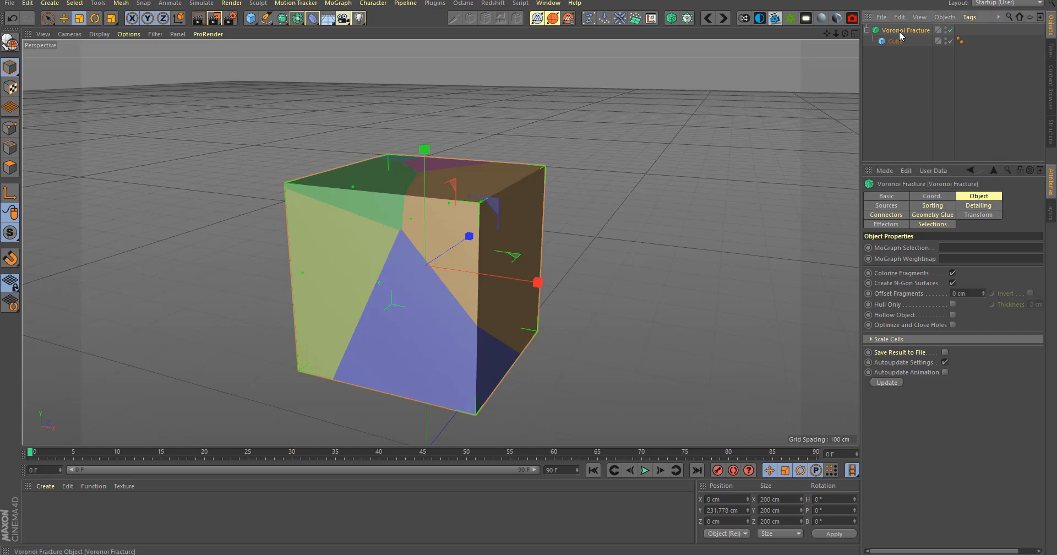
left_click(989, 196)
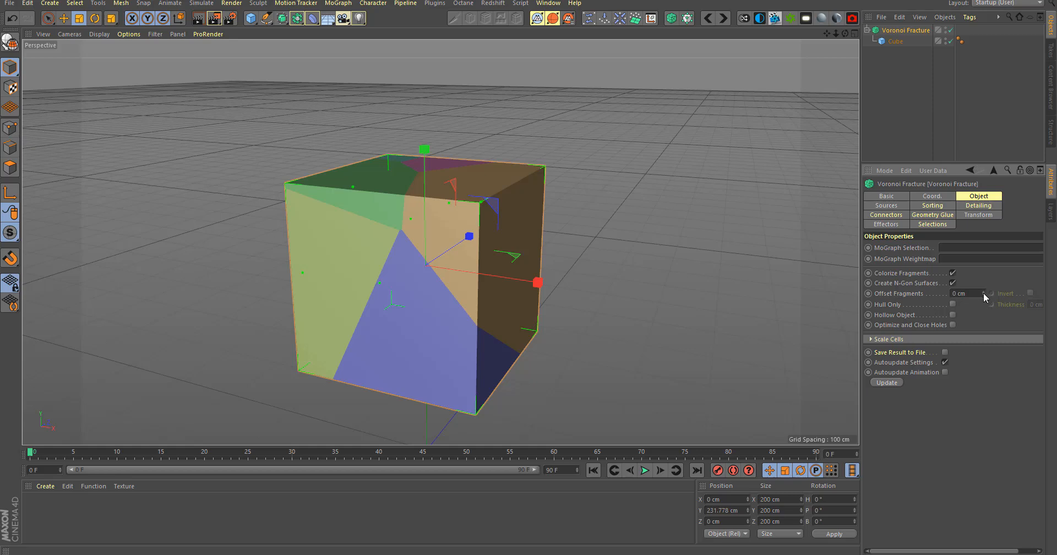
mouse_move(983, 294)
left_mouse_down()
mouse_move(983, 254)
mouse_move(983, 297)
left_mouse_up()
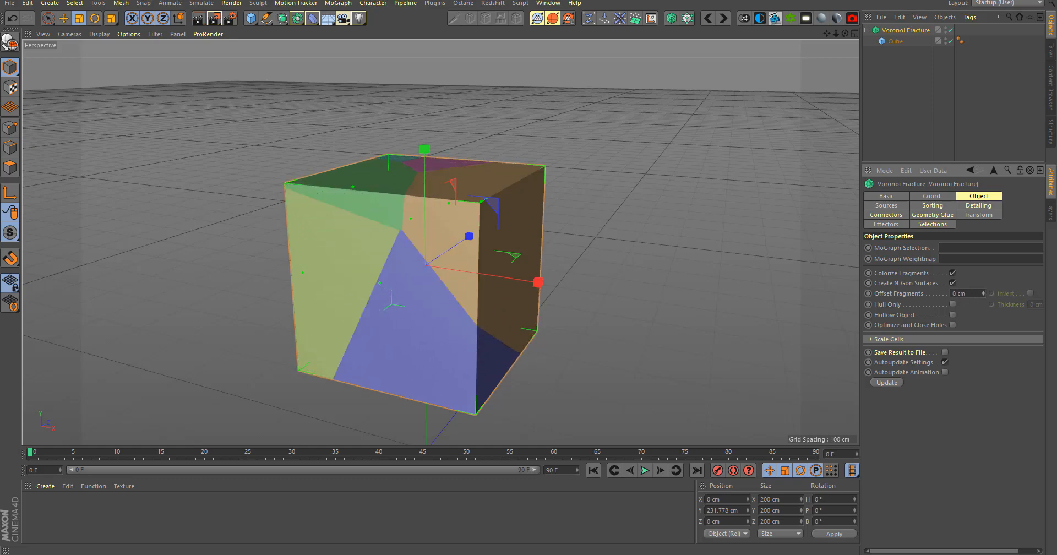
left_click(900, 66)
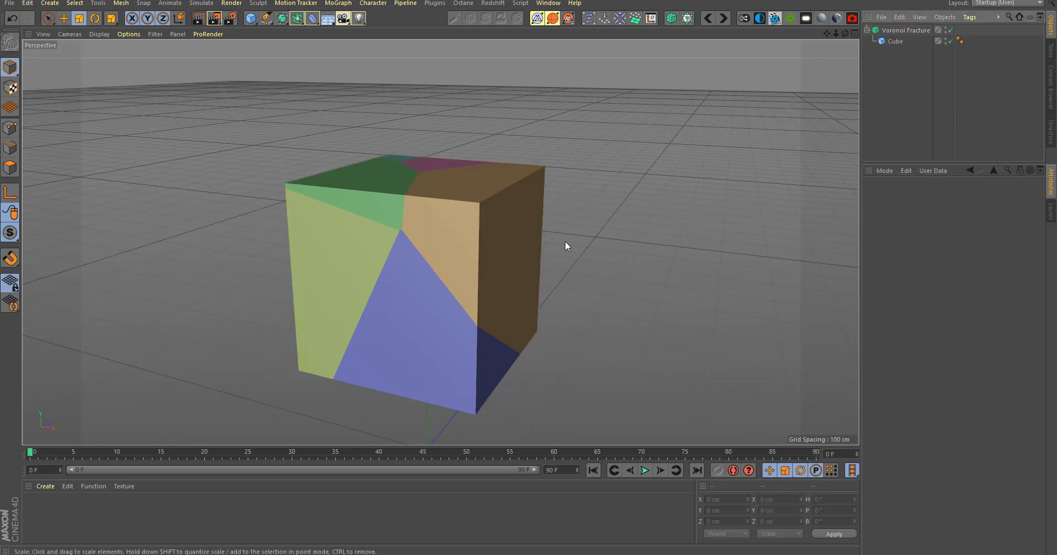
Step: Add a Floor object beneath the fractured cube
middle_click_drag(681, 303, 679, 259, "alt")
right_click_drag(679, 260, 514, 192, "alt")
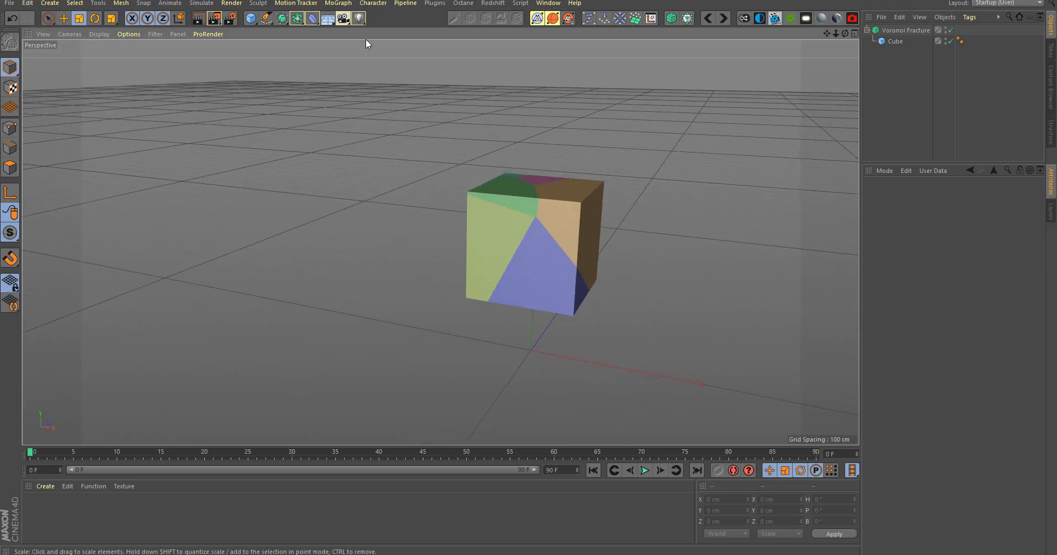
left_click(326, 19)
middle_click_drag(634, 219, 551, 132, "alt")
right_click_drag(550, 165, 468, 159, "alt")
middle_click_drag(507, 192, 532, 252, "alt")
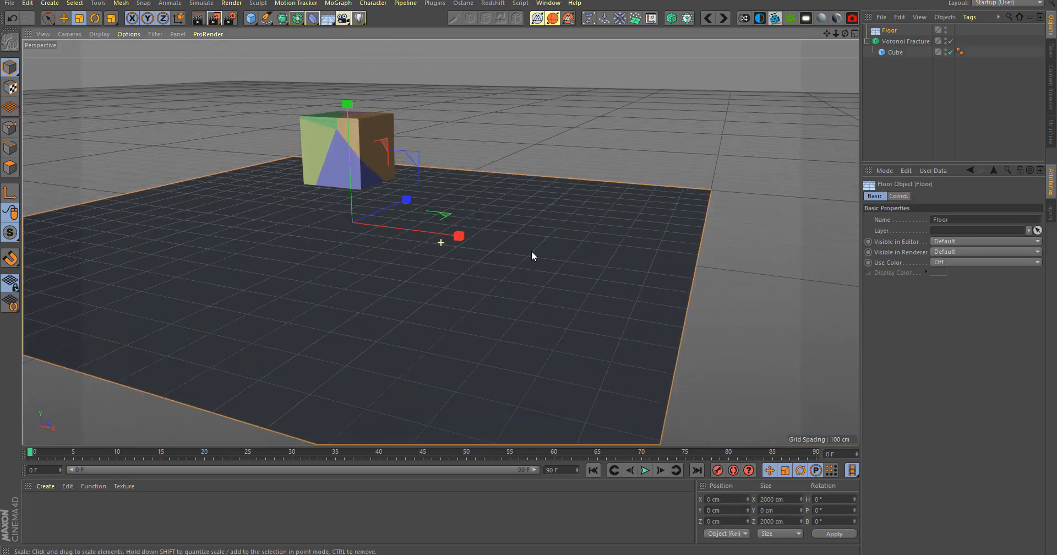
Step: Make the floor a collider body by assigning it the corresponding simulation tag
right_click(888, 33)
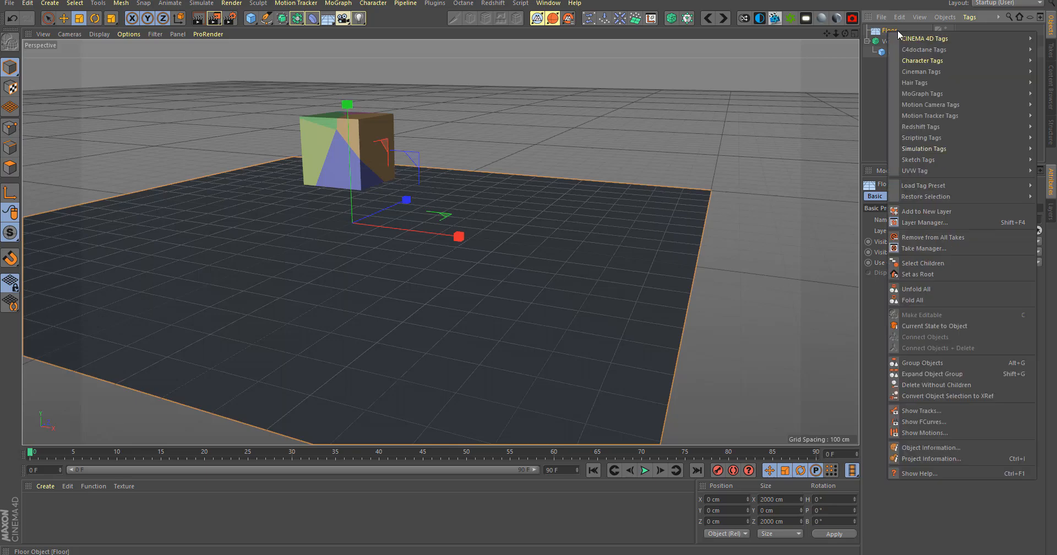
mouse_move(955, 124)
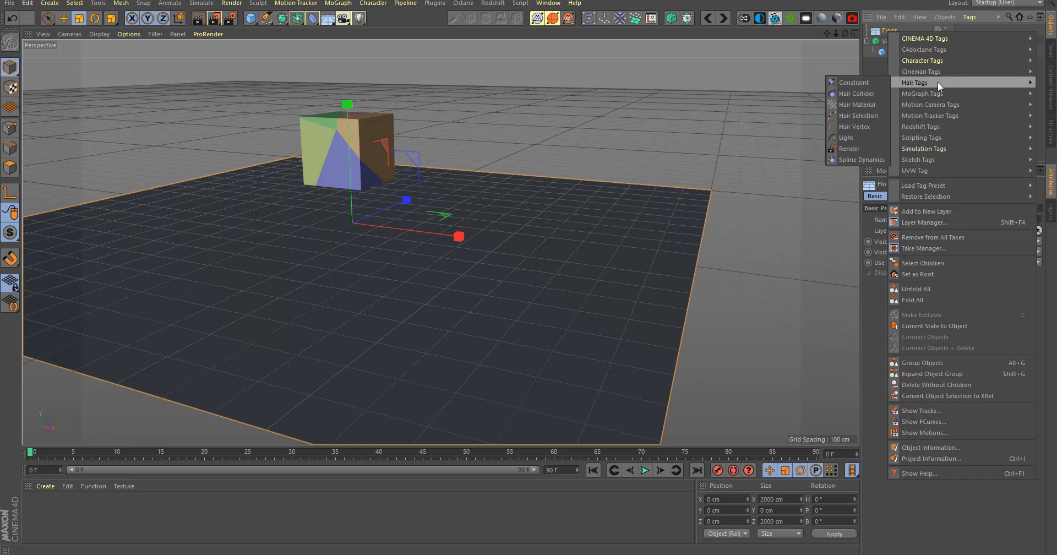
mouse_move(937, 149)
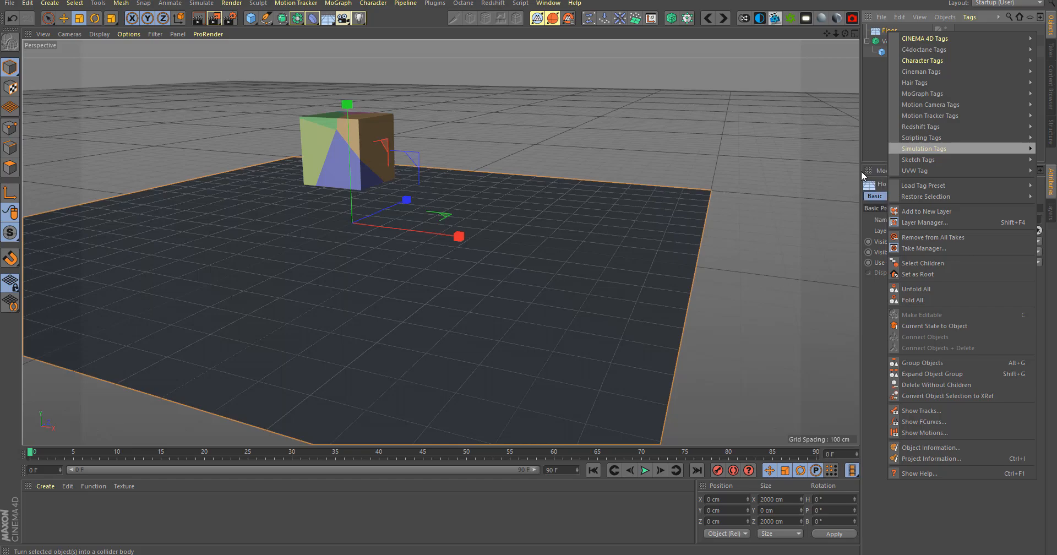
left_click(861, 171)
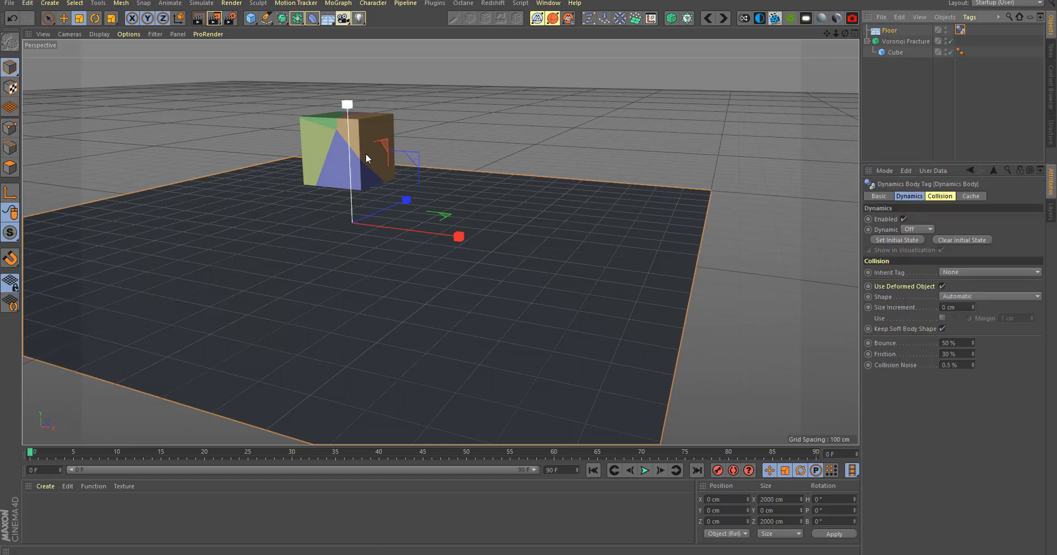
Step: Make the Voronoi Fracture a rigid body by assigning it the corresponding simulation tag
left_click(906, 42)
right_click(906, 41)
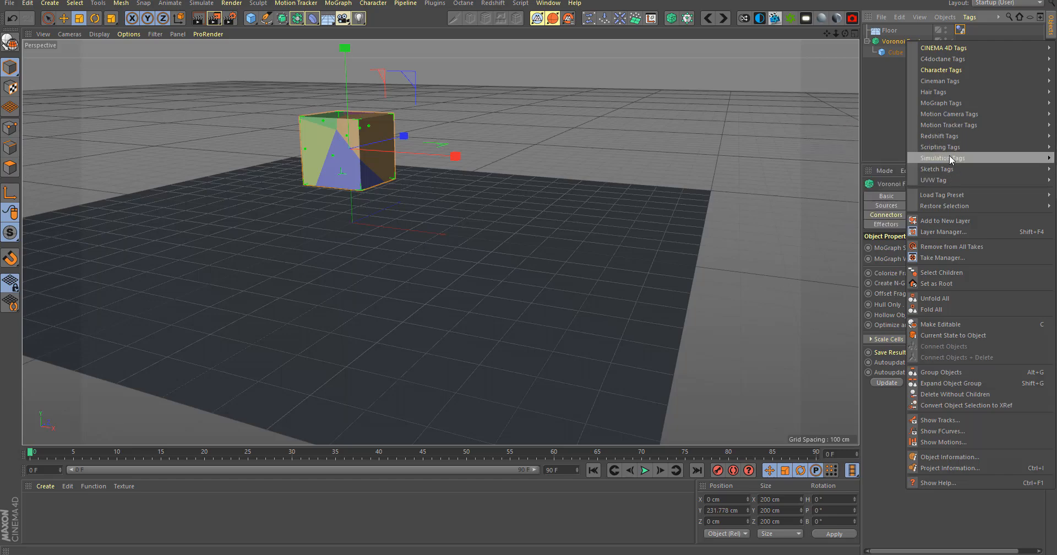
mouse_move(951, 159)
left_click(881, 160)
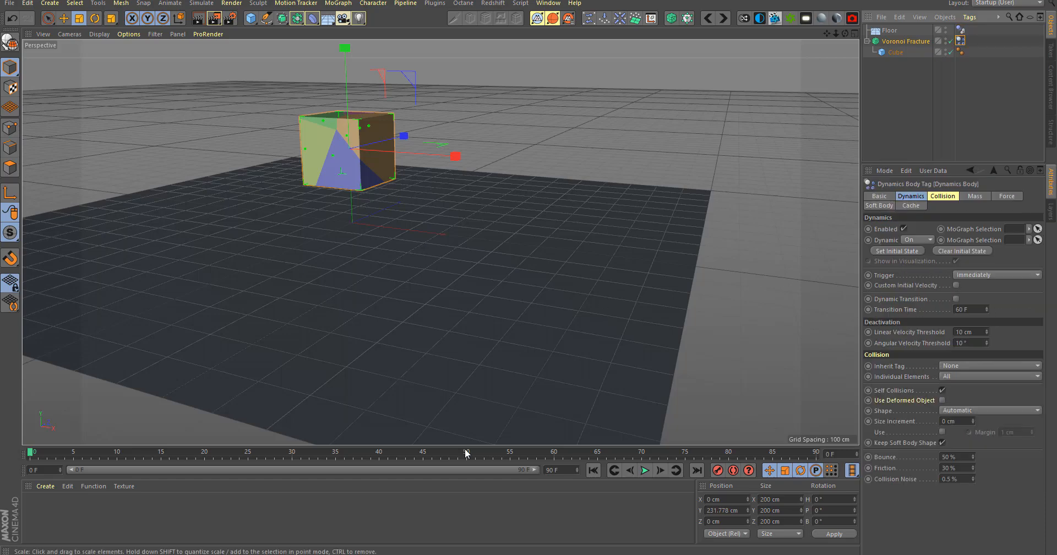
Step: Play the dynamics simulation of the fractured cube falling onto the floor and stop the playback
left_click(644, 470)
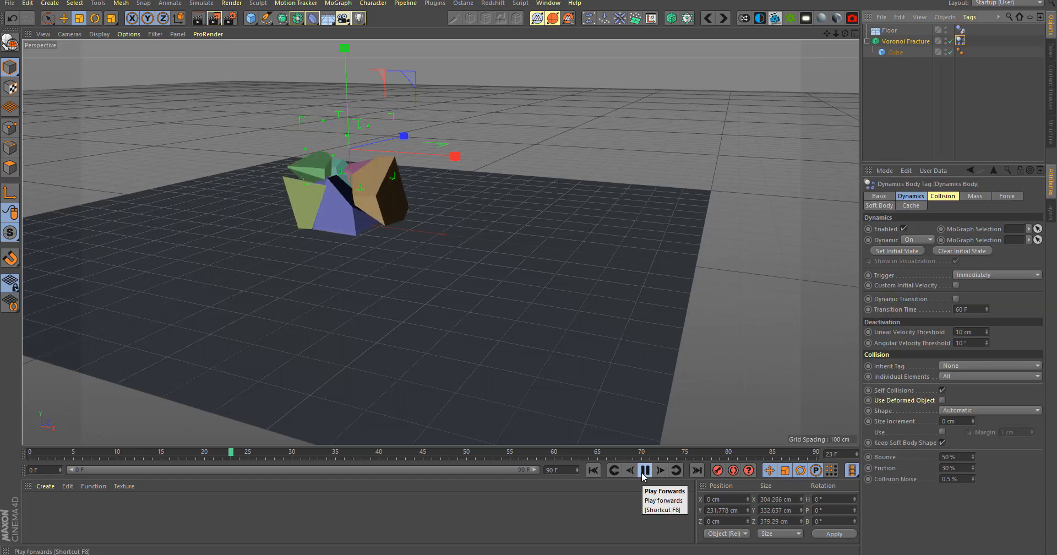
left_click(640, 471)
left_click(641, 471)
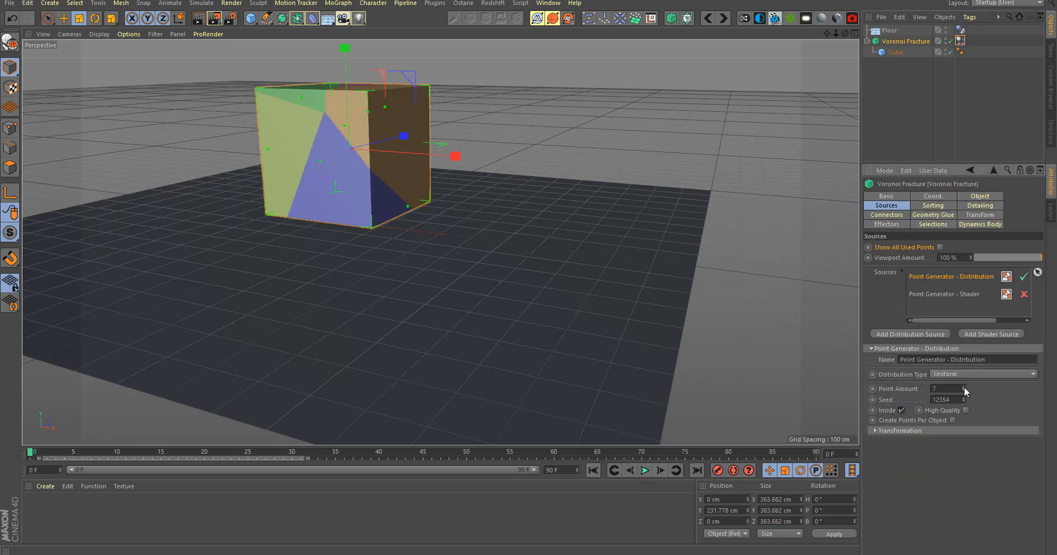
Step: Set the distribution source's point amount to 38 and raise the fractured cube to about 722 cm on the Y axis
left_click_drag(963, 386, 965, 372)
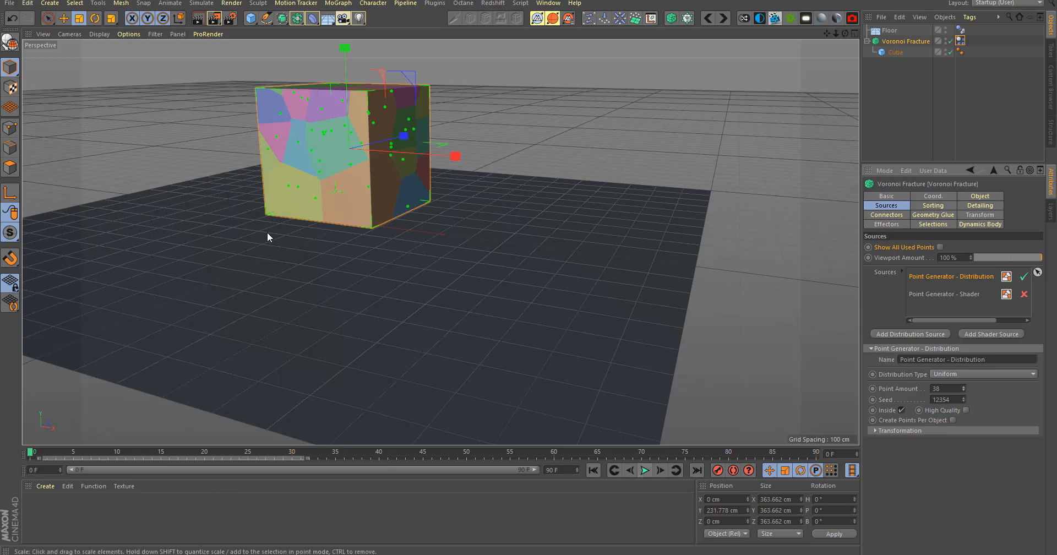
scroll(441, 244, "down", 5)
key("e")
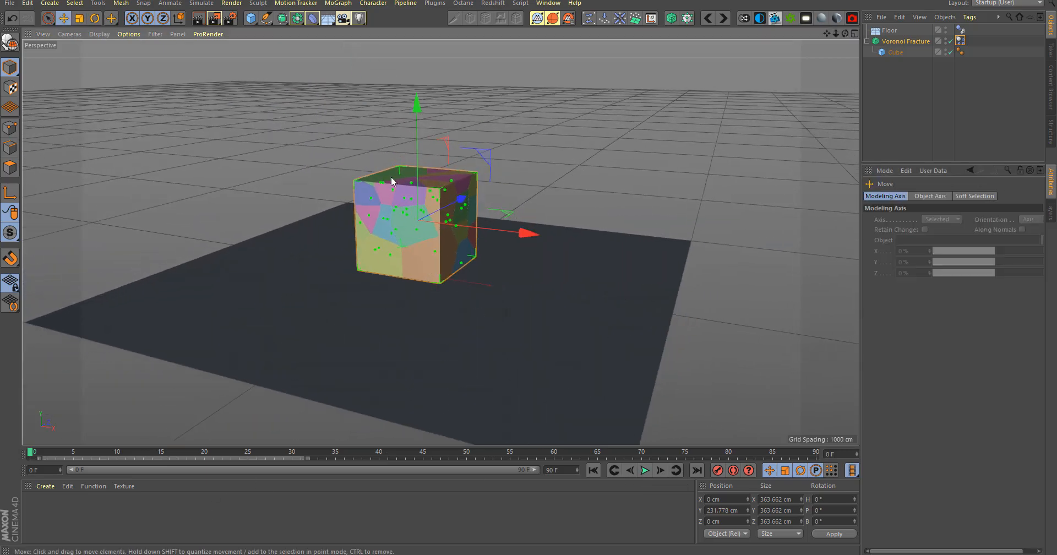
left_click_drag(412, 113, 413, 1)
middle_click_drag(511, 333, 468, 332, "alt")
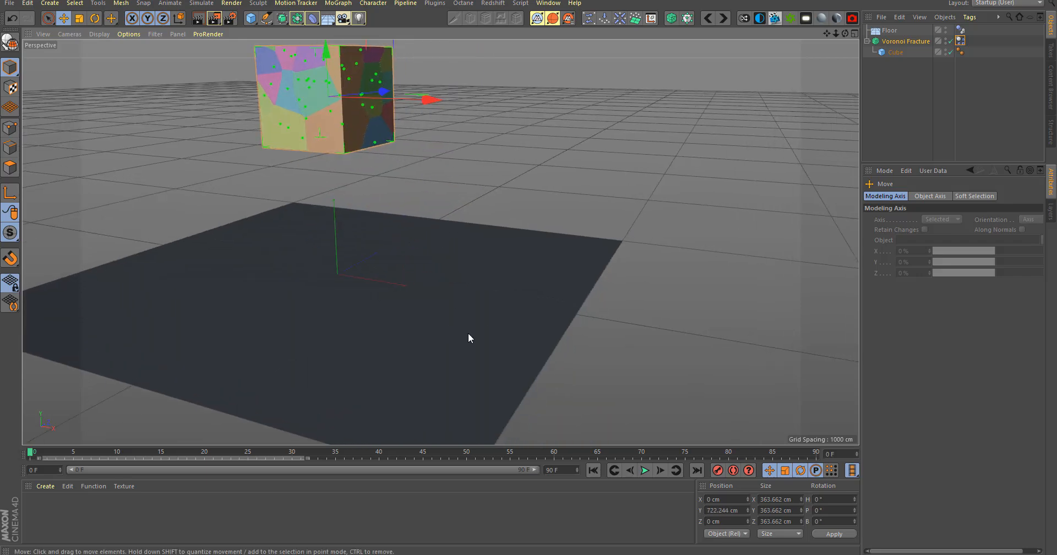
left_click_drag(468, 333, 550, 405, "alt")
Step: Play the simulation through frame 90 and examine how the fragments scatter across the floor, from close up and farther away
left_click(645, 471)
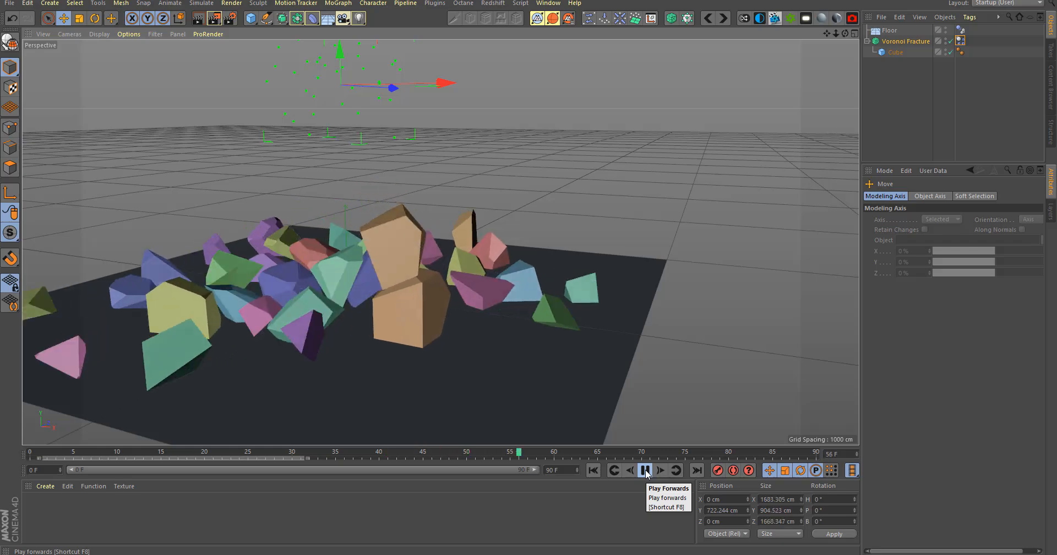
right_click_drag(380, 375, 264, 346, "alt")
left_click_drag(338, 362, 330, 326, "alt")
right_click_drag(330, 326, 541, 384, "alt")
middle_click_drag(542, 384, 442, 283, "alt")
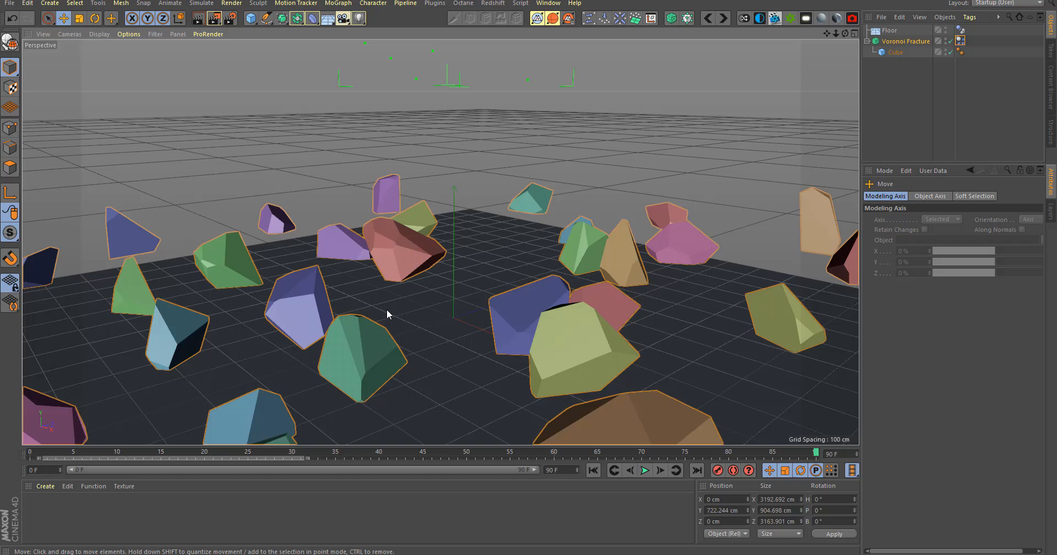
scroll(387, 309, "down", 6)
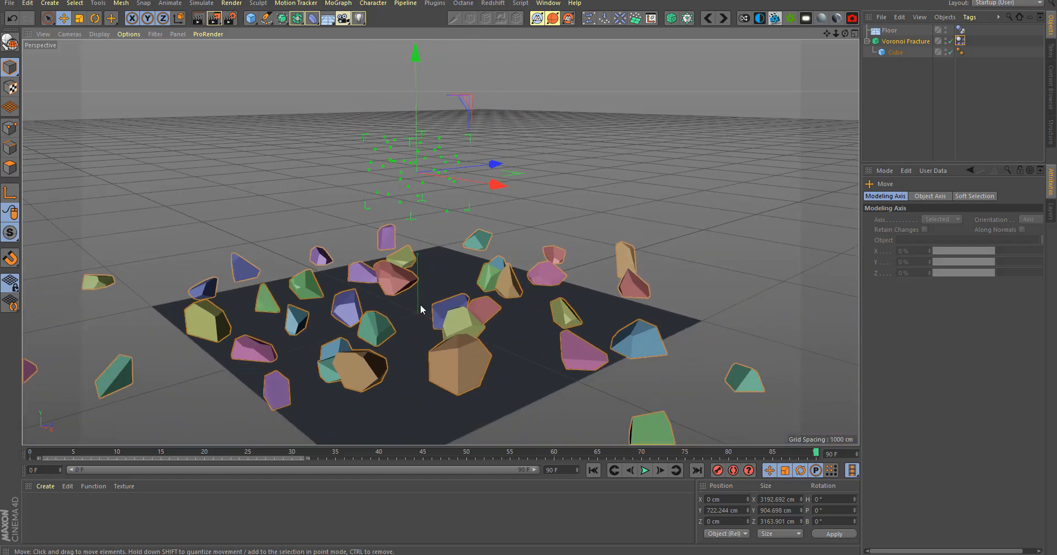
scroll(420, 309, "down", 3)
scroll(419, 307, "up", 2)
scroll(418, 306, "down", 4)
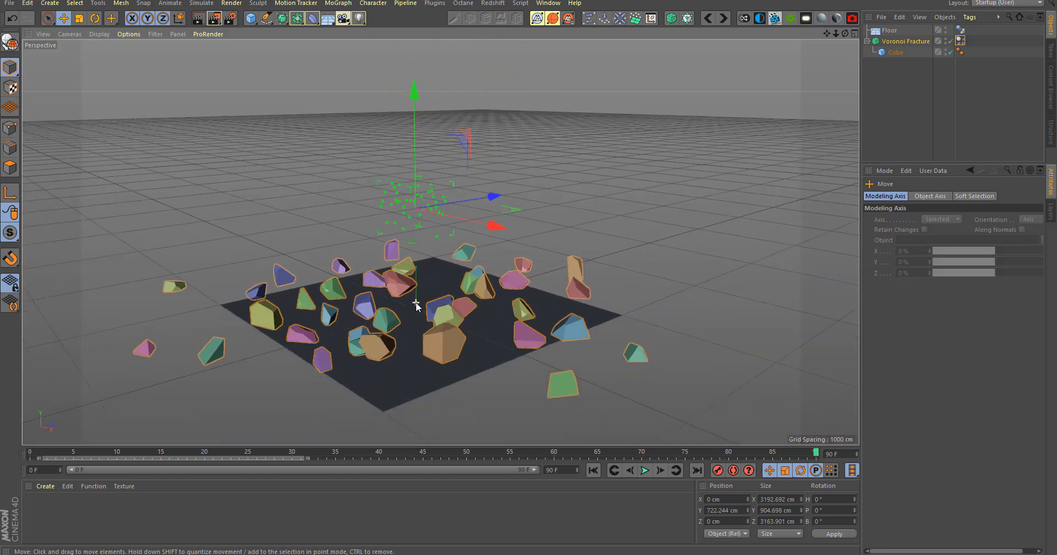
scroll(416, 304, "down", 1)
scroll(416, 305, "up", 6)
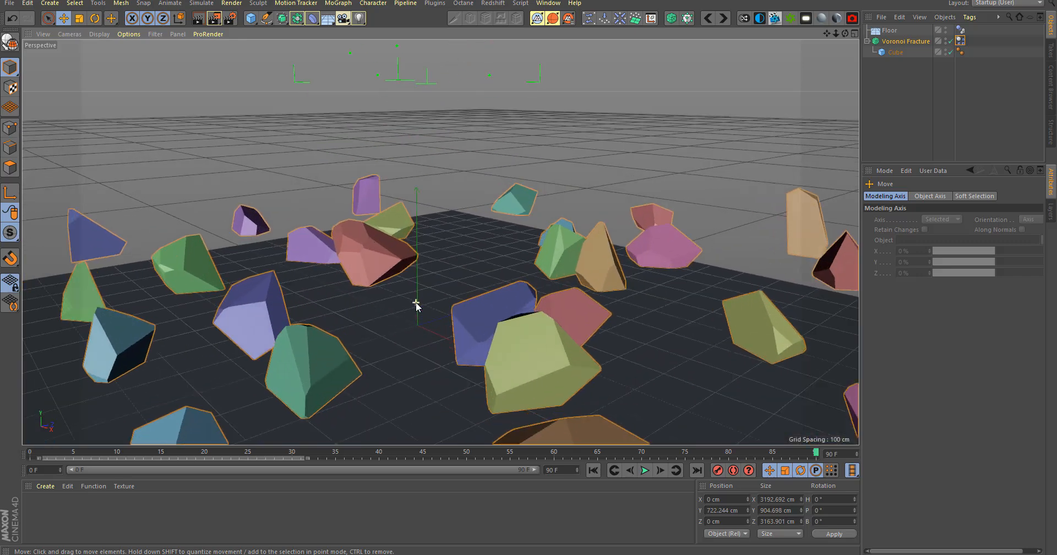
scroll(416, 307, "down", 5)
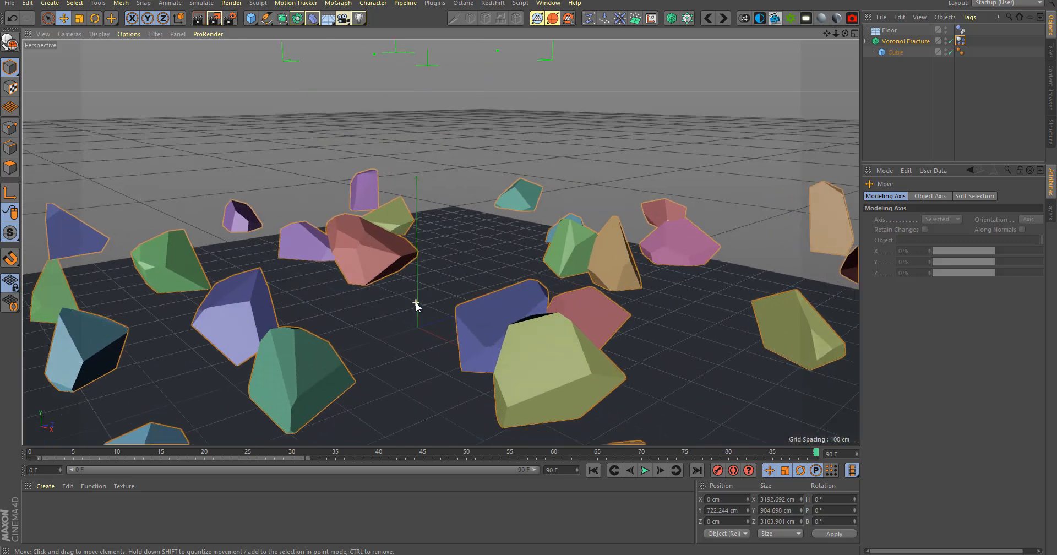